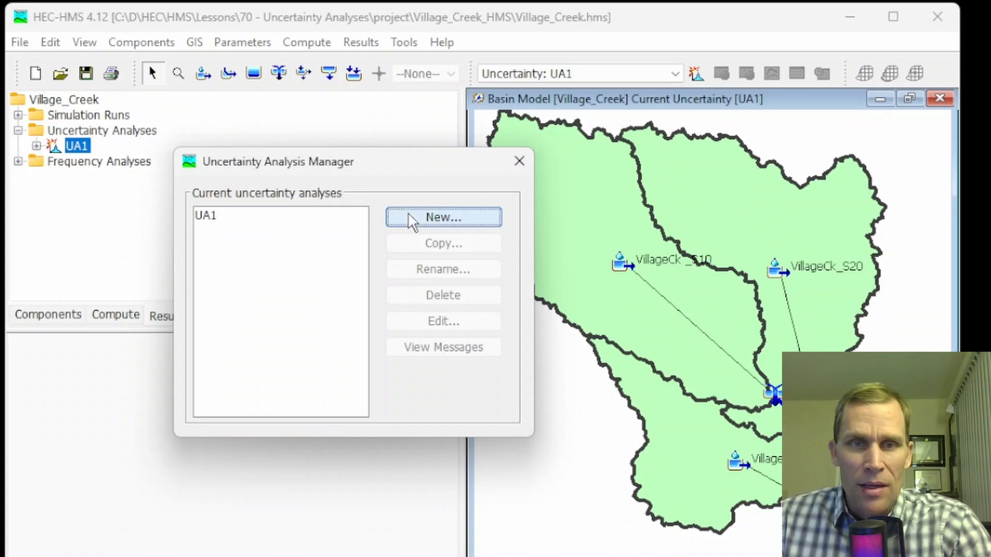
# Create an uncertainty analysis named UA2 with the Village_Creek basin model and the Frequency Storm - 100yr meteorologic model
pyautogui.click(409, 219)
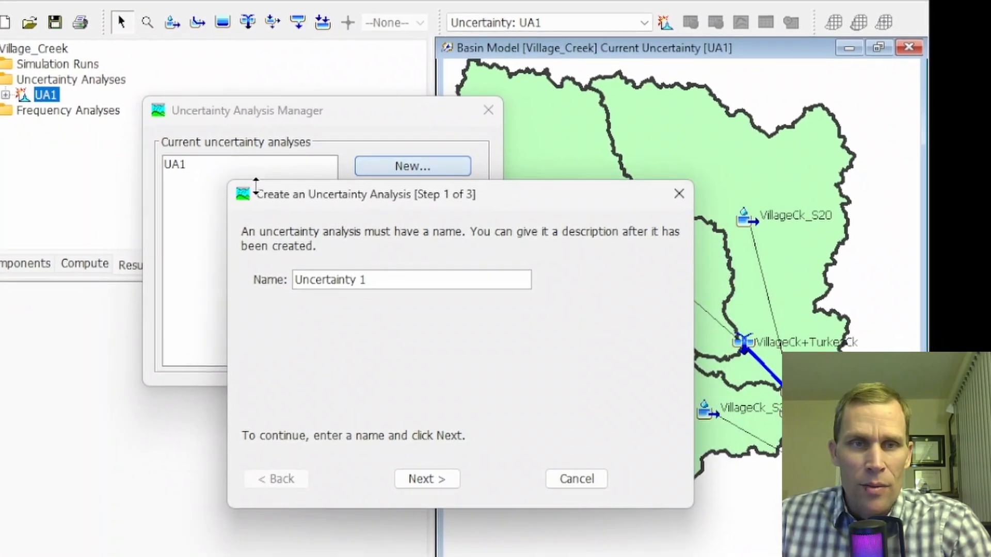
pyautogui.moveTo(351, 281); pyautogui.dragTo(202, 272)
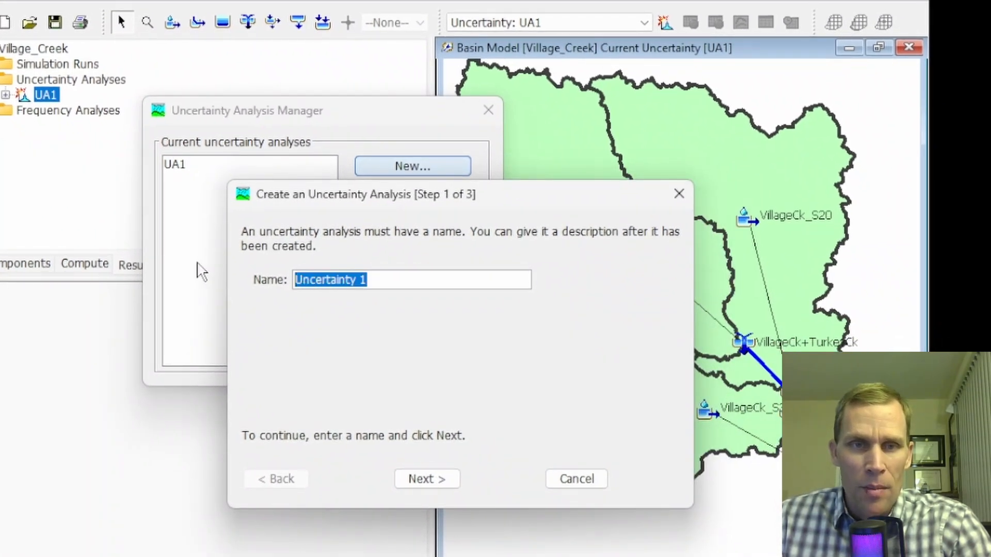
pyautogui.write('UA2')
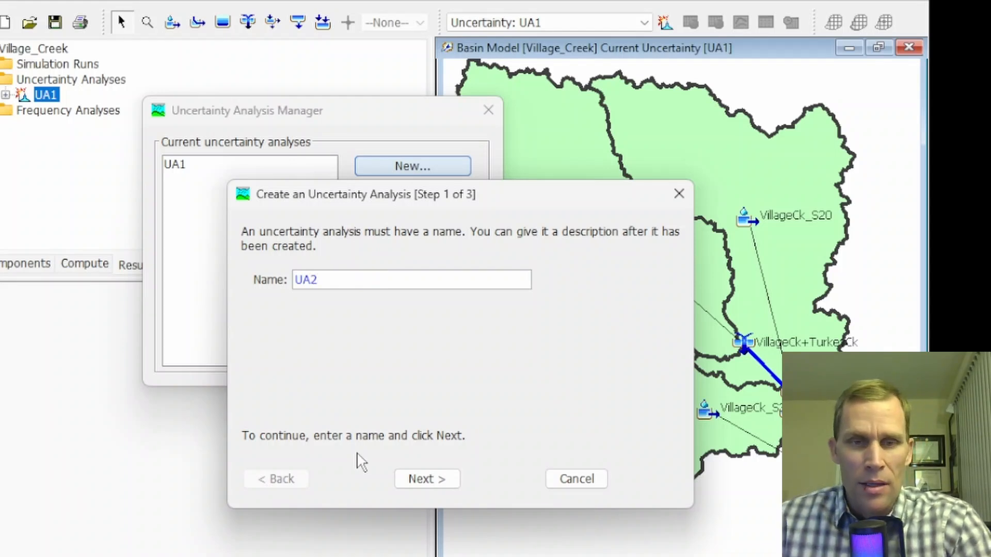
pyautogui.click(418, 481)
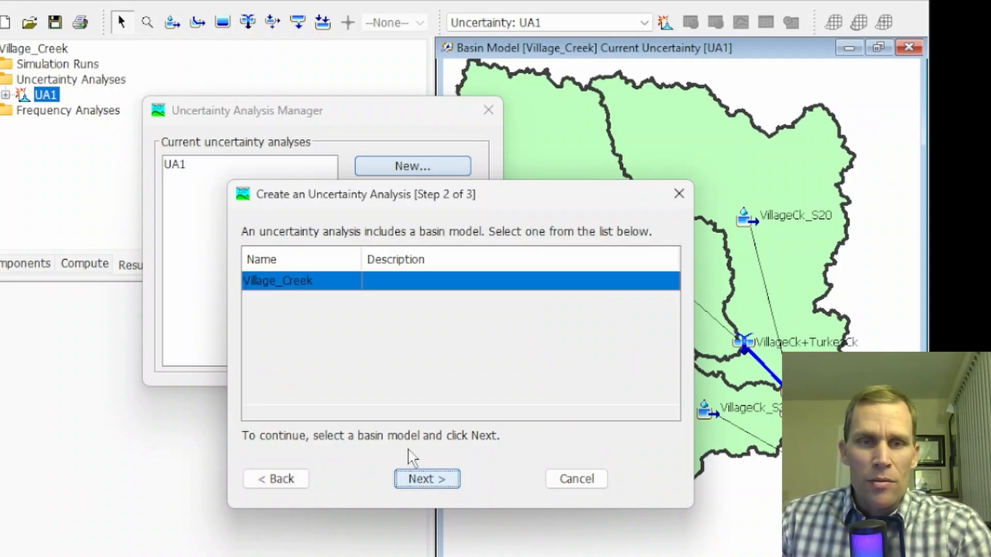
pyautogui.click(442, 476)
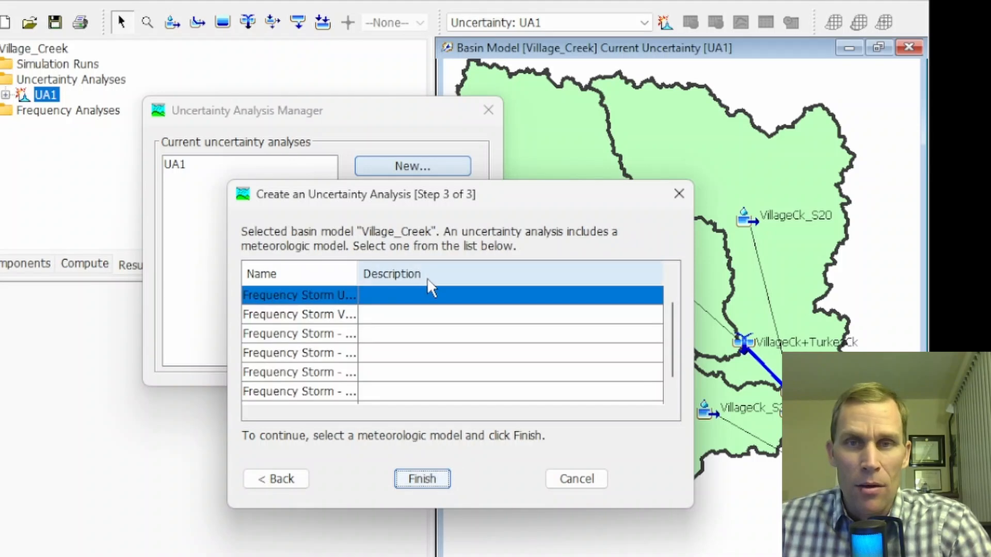
pyautogui.moveTo(360, 279); pyautogui.dragTo(433, 280)
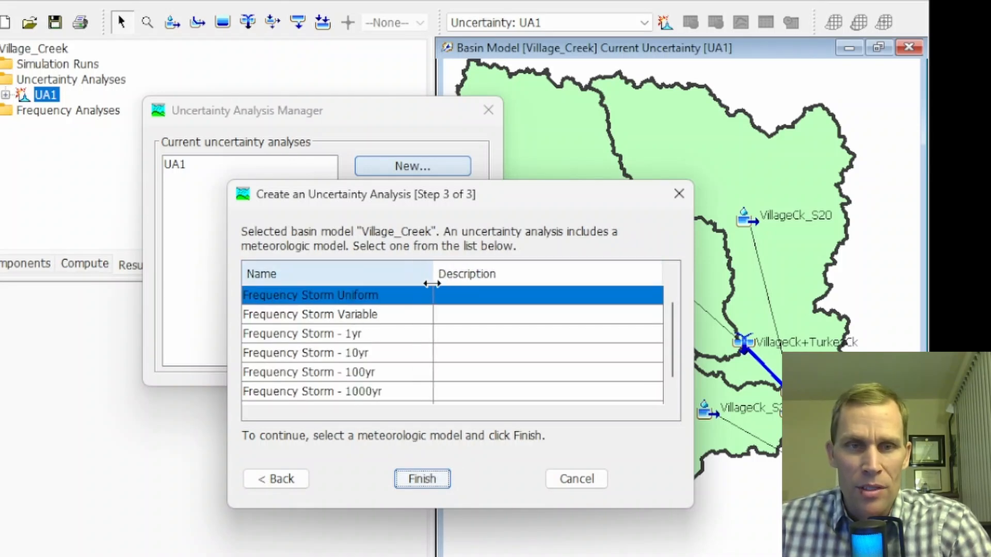
pyautogui.click(333, 372)
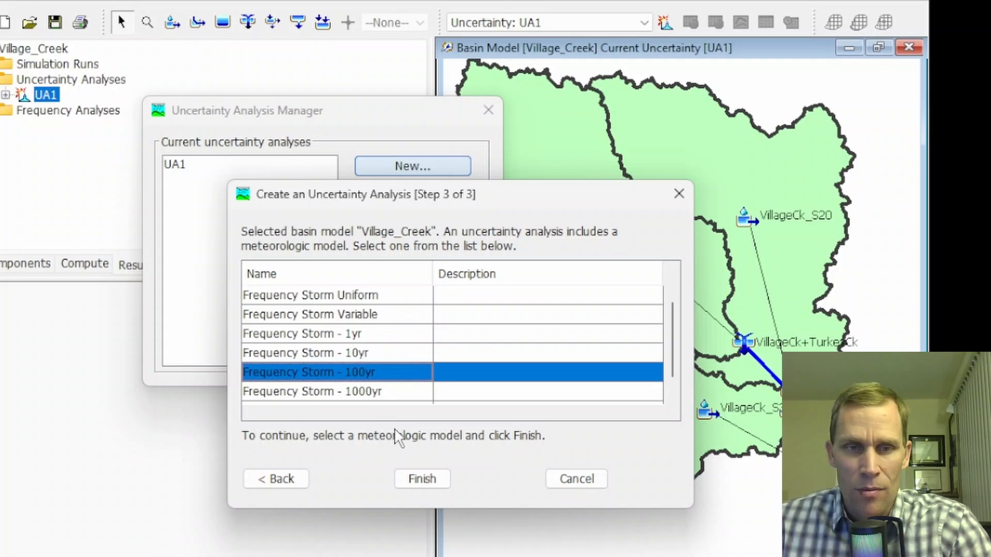
pyautogui.click(420, 470)
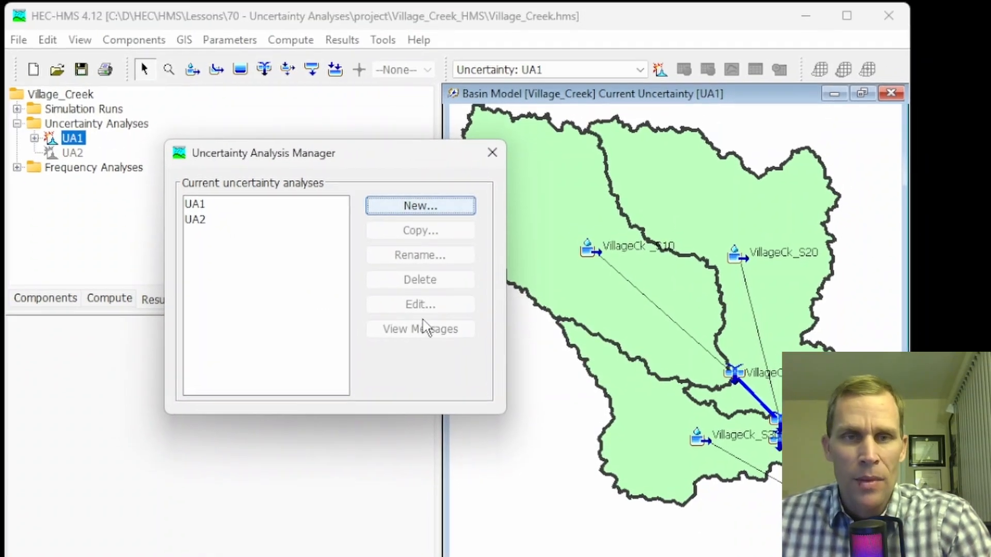
pyautogui.click(195, 220)
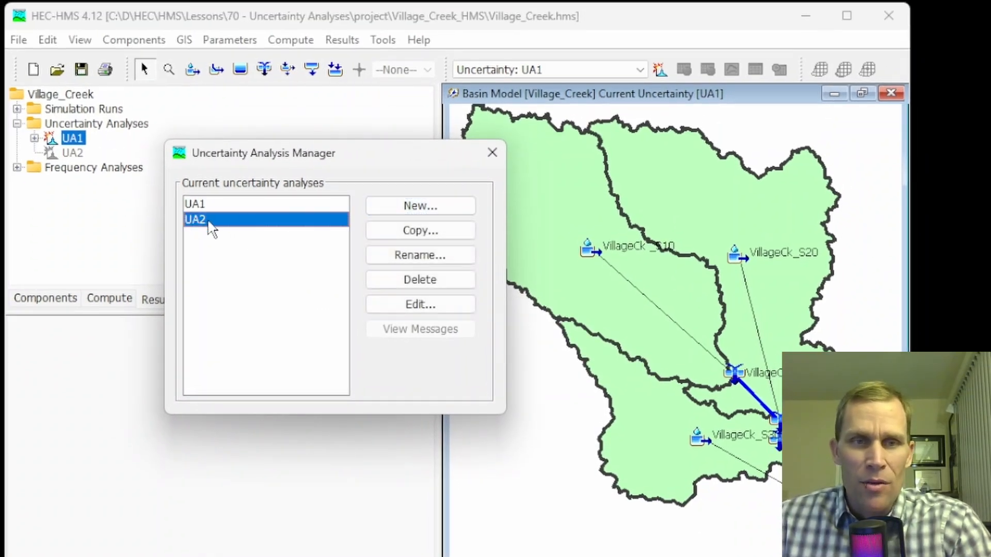
pyautogui.click(491, 153)
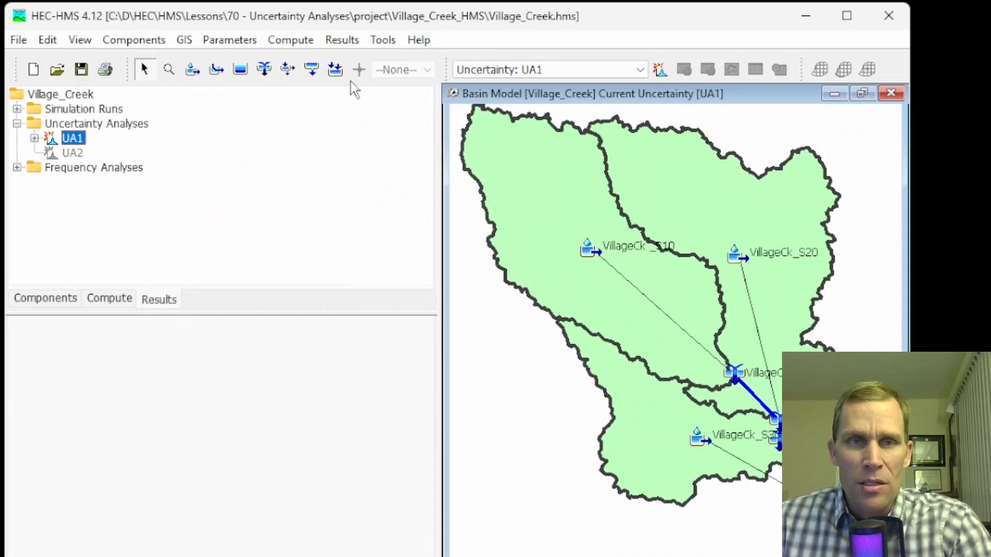
pyautogui.click(290, 42)
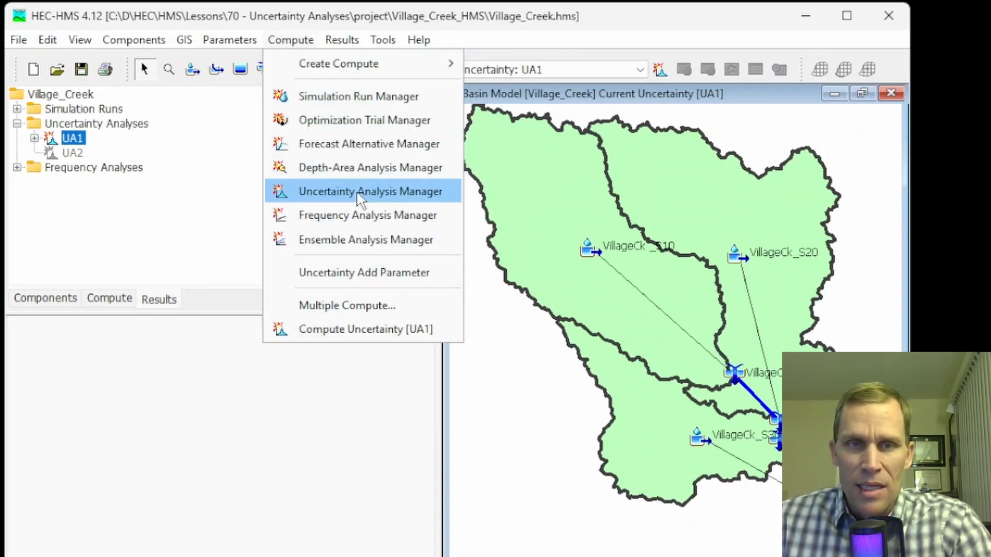
pyautogui.moveTo(454, 63)
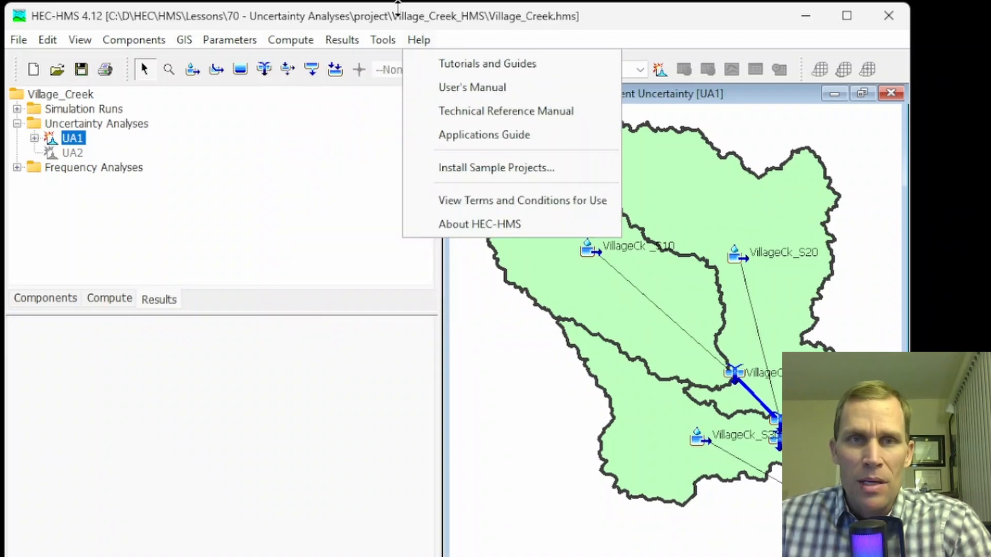
pyautogui.click(397, 5)
pyautogui.click(54, 301)
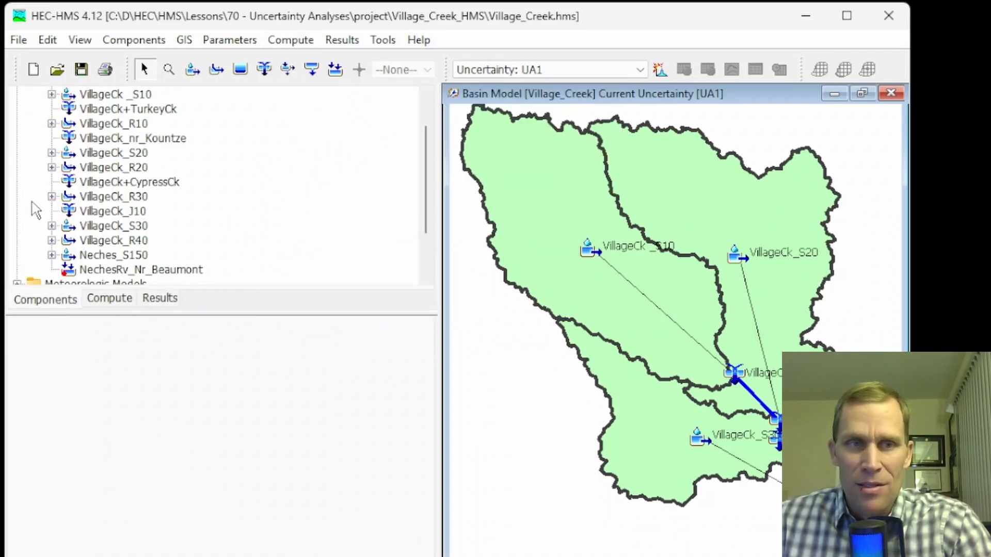
pyautogui.scroll(1, 118, 161)
pyautogui.click(35, 124)
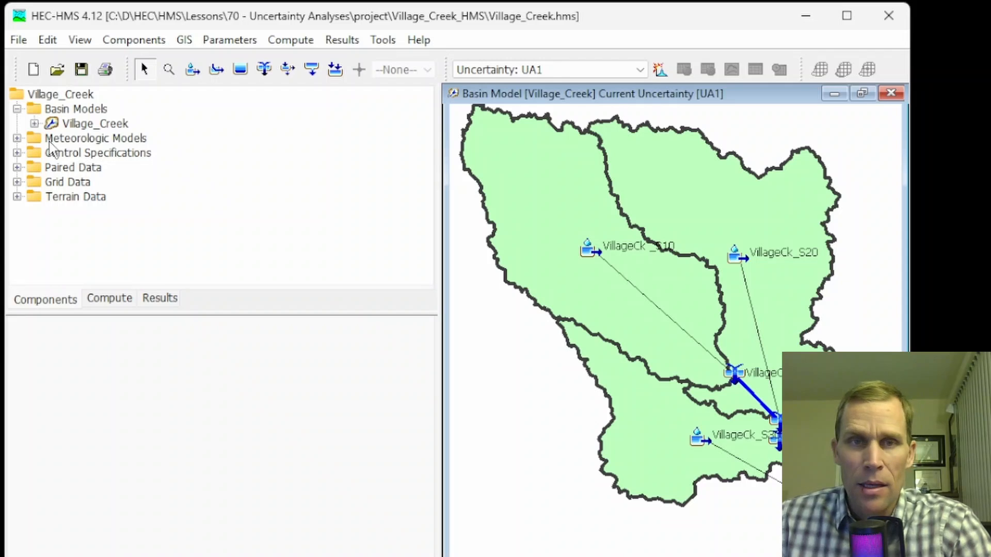
pyautogui.click(342, 40)
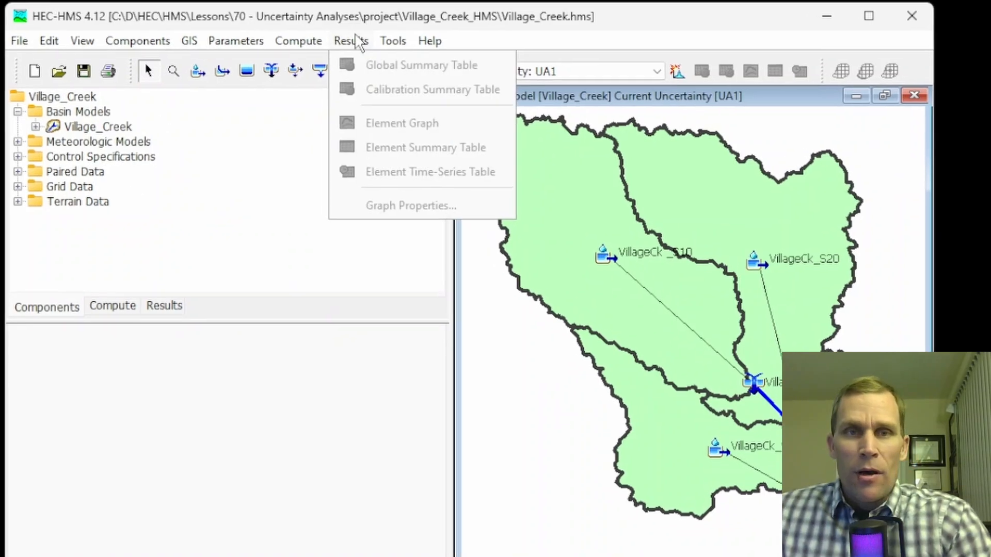
pyautogui.moveTo(310, 43)
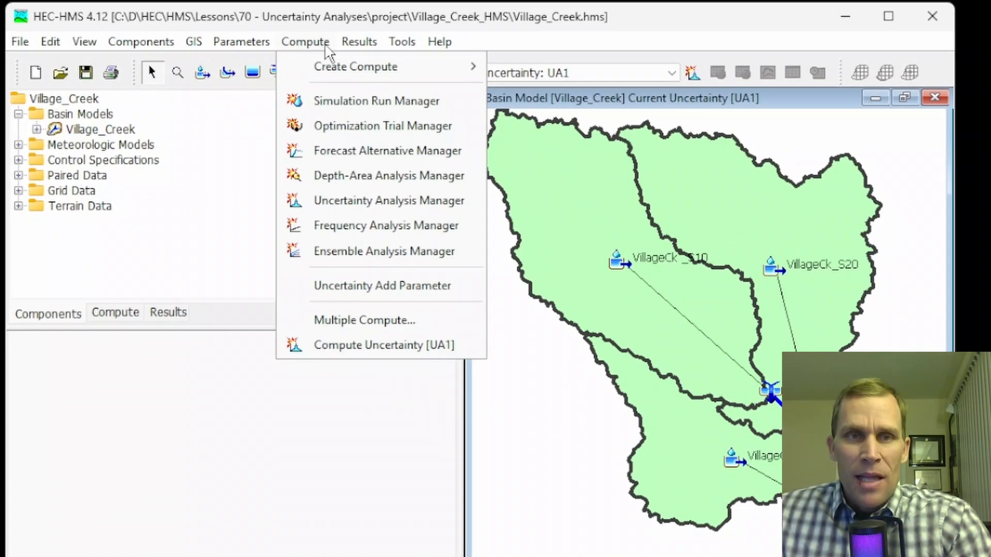
pyautogui.click(357, 205)
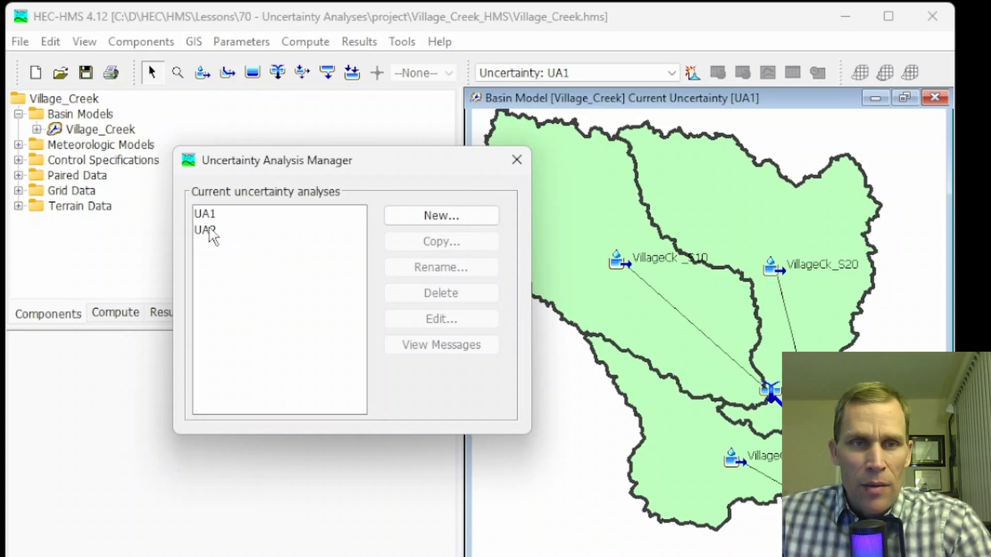
pyautogui.click(207, 233)
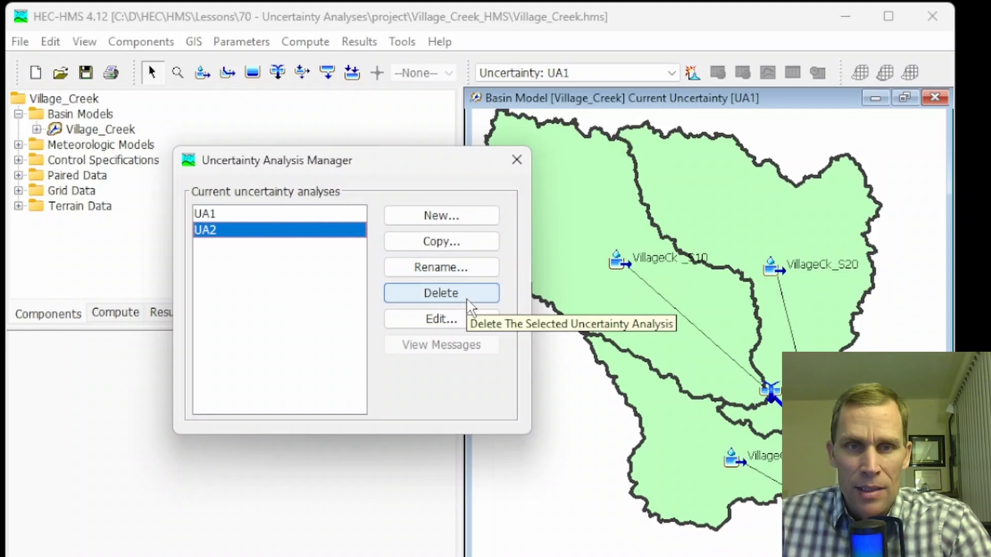
pyautogui.click(441, 242)
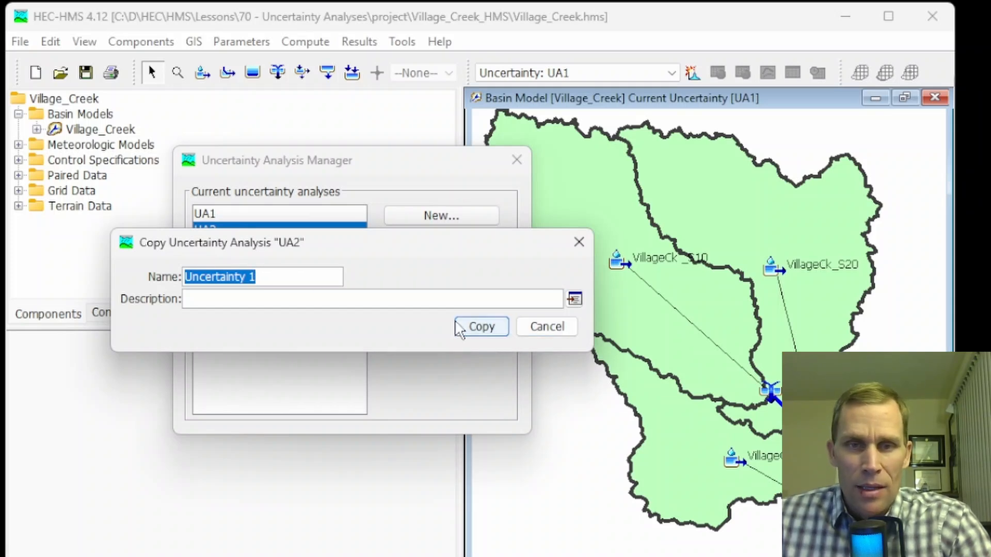
pyautogui.click(546, 326)
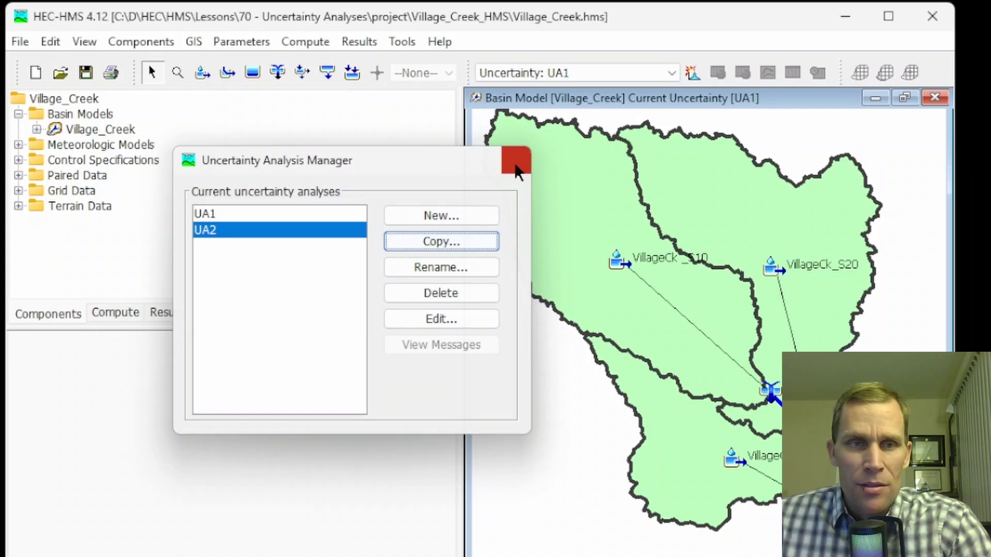
pyautogui.click(516, 169)
# Collapse UA1 among the uncertainty analyses in the compute tree and open the settings of UA2
pyautogui.click(125, 322)
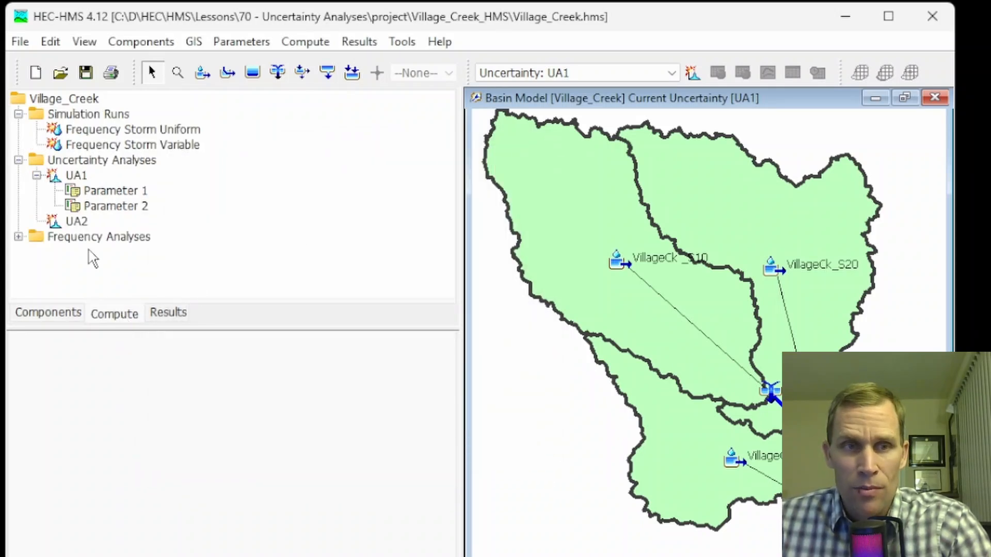
pyautogui.click(37, 176)
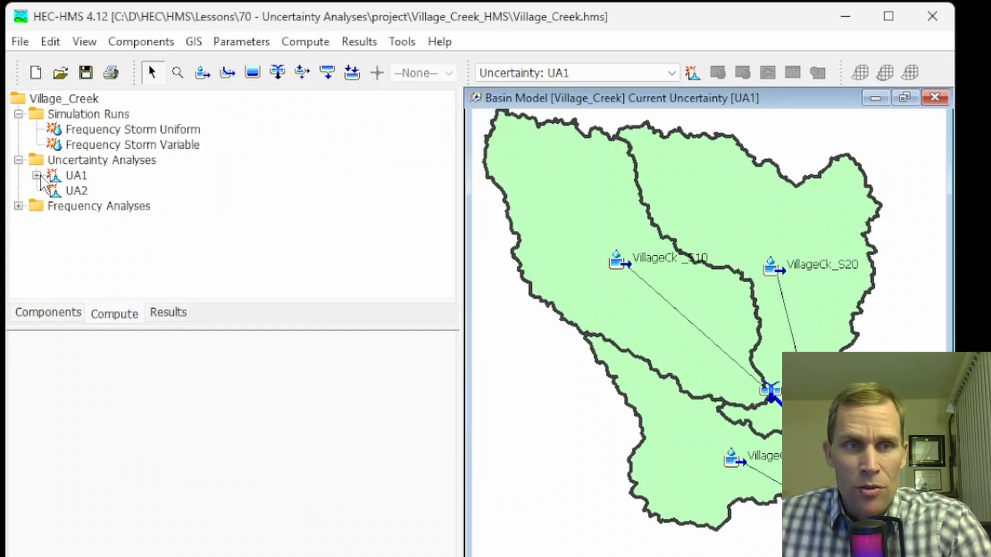
pyautogui.click(77, 191)
pyautogui.rightClick(79, 193)
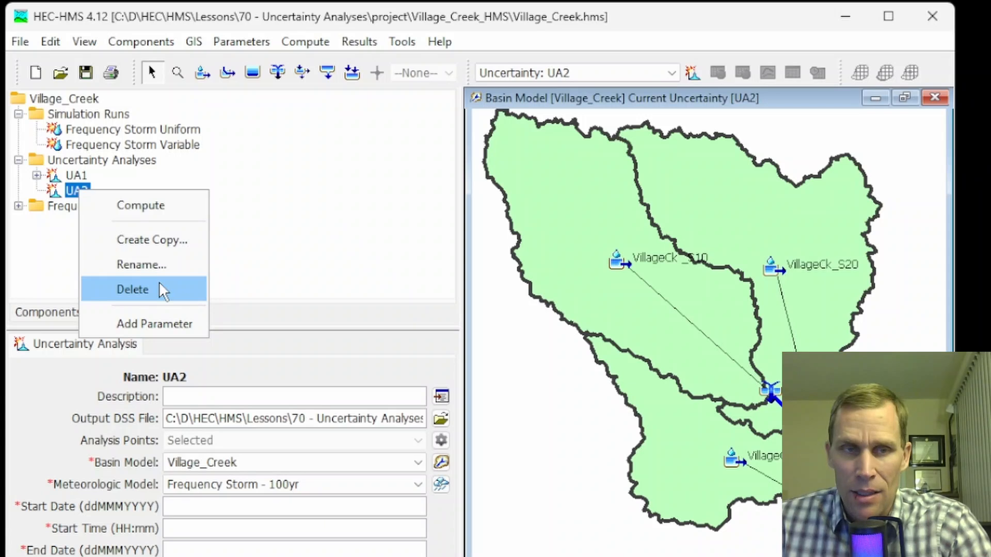
pyautogui.click(257, 266)
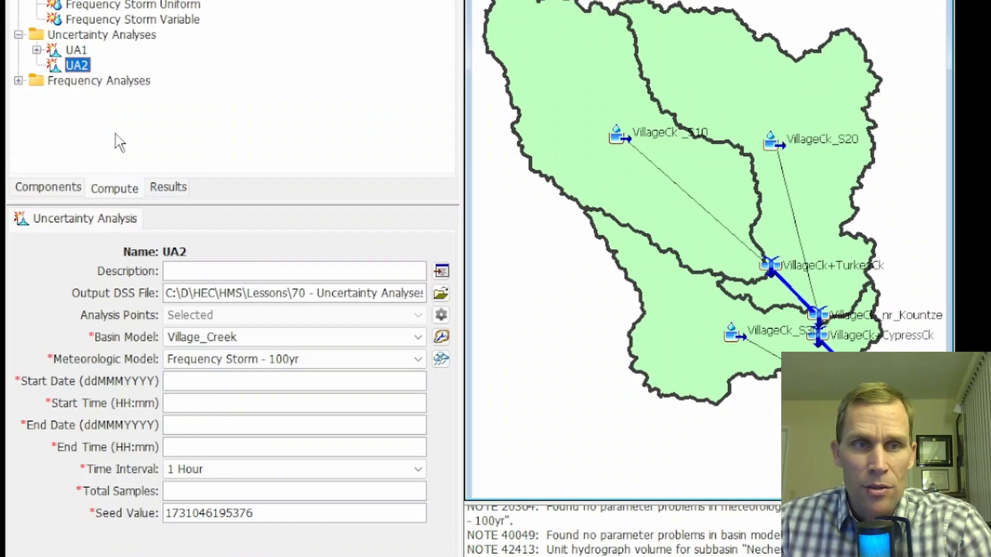
# Examine the full output DSS file path in the UA2 uncertainty analysis settings
pyautogui.click(116, 190)
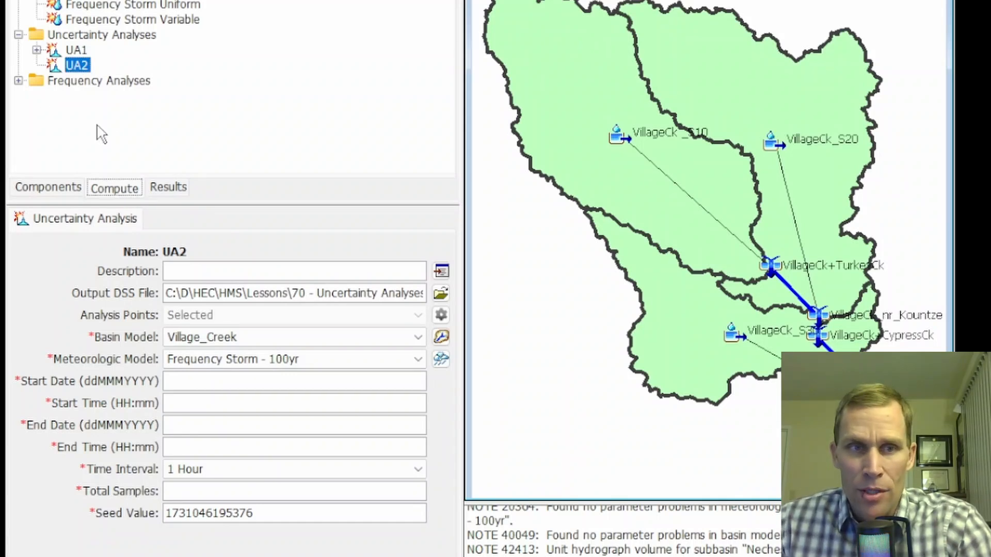
pyautogui.click(82, 68)
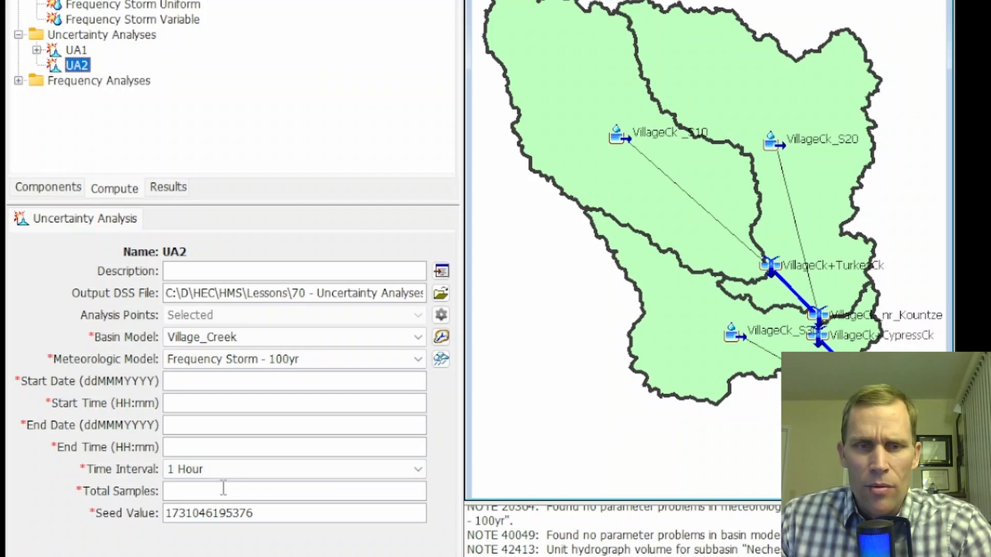
pyautogui.rightClick(83, 67)
pyautogui.click(126, 293)
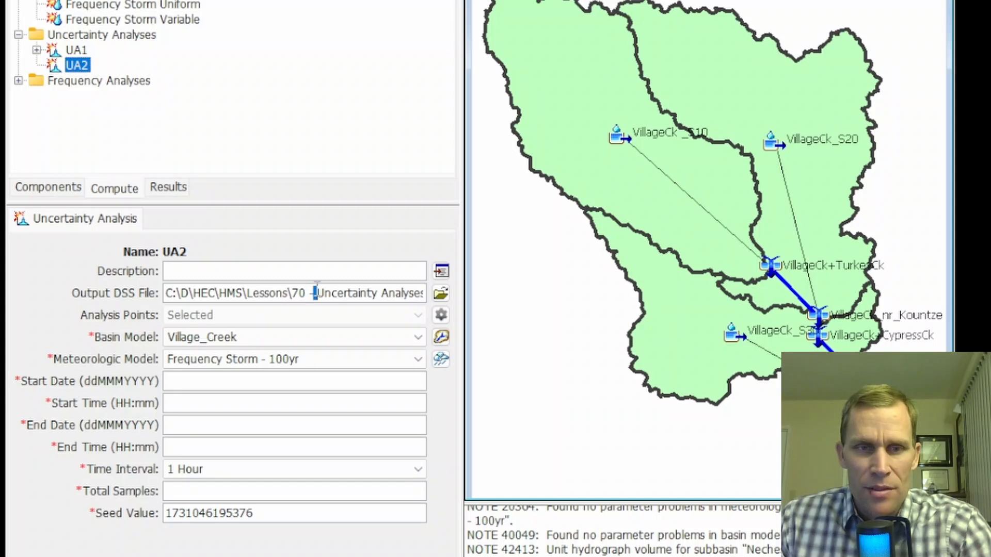
pyautogui.moveTo(317, 290); pyautogui.dragTo(449, 298)
pyautogui.click(299, 0)
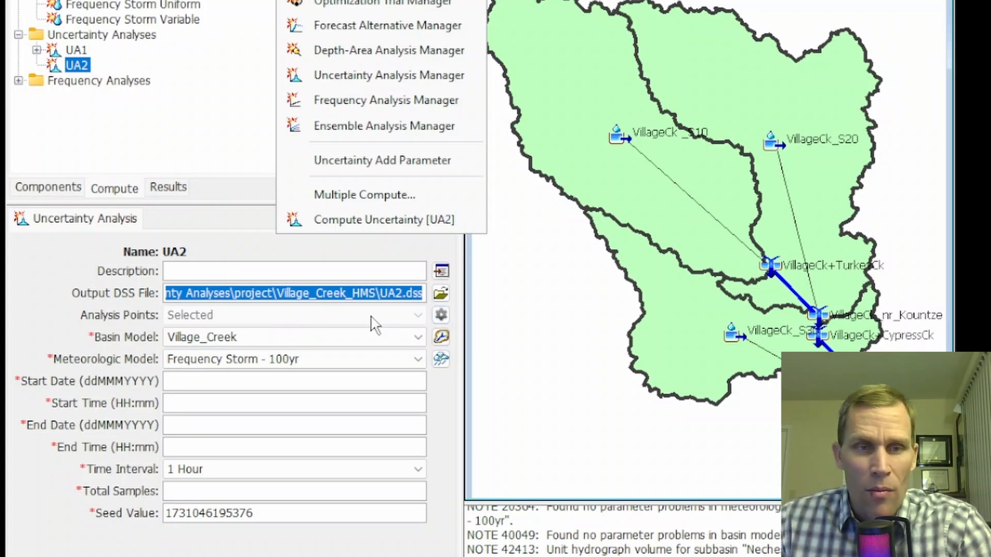
# Include the VillageCk _S10 Outflow time-series as an analysis point of UA2 with a 1 Hour output interval, and save the selection
pyautogui.click(442, 314)
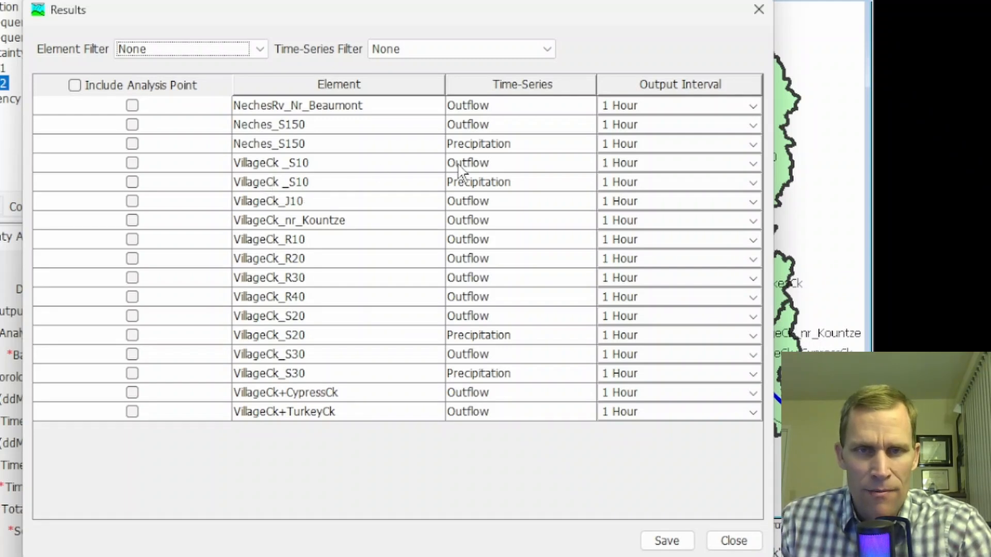
pyautogui.click(264, 162)
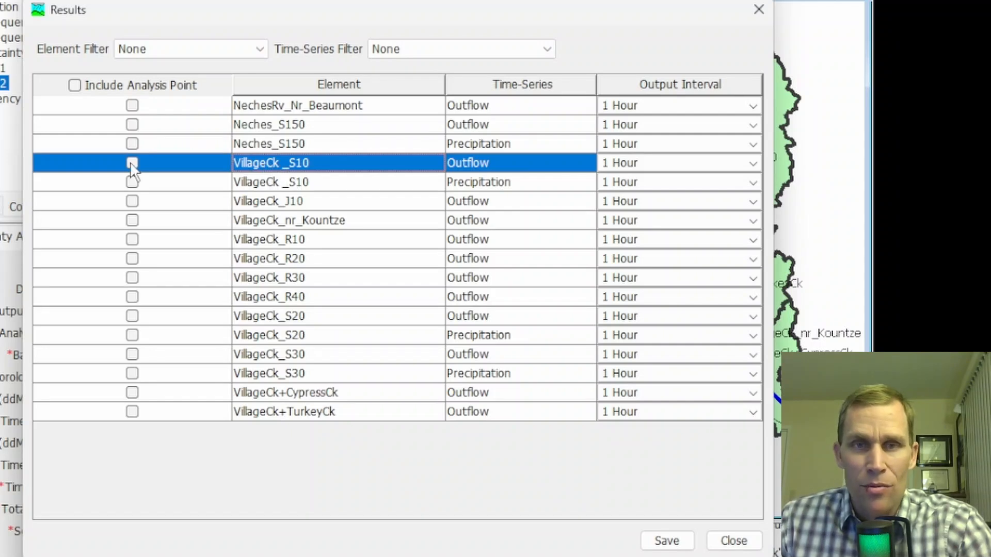
pyautogui.click(75, 86)
pyautogui.click(75, 86)
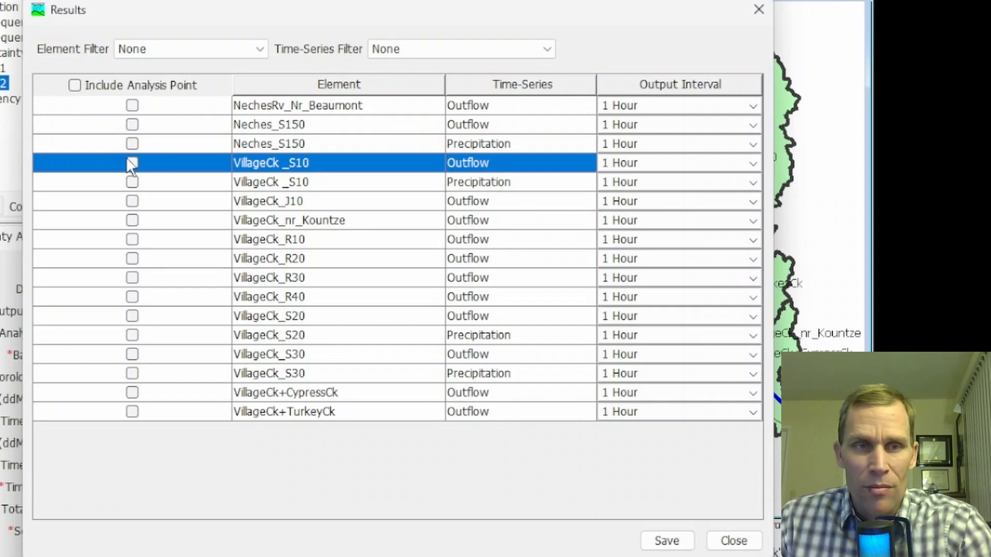
pyautogui.click(130, 161)
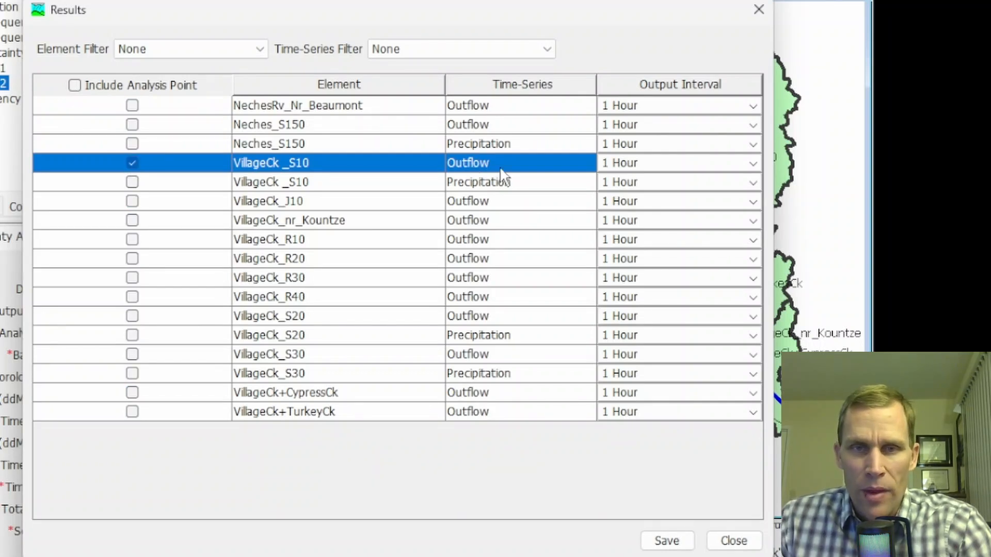
pyautogui.click(655, 164)
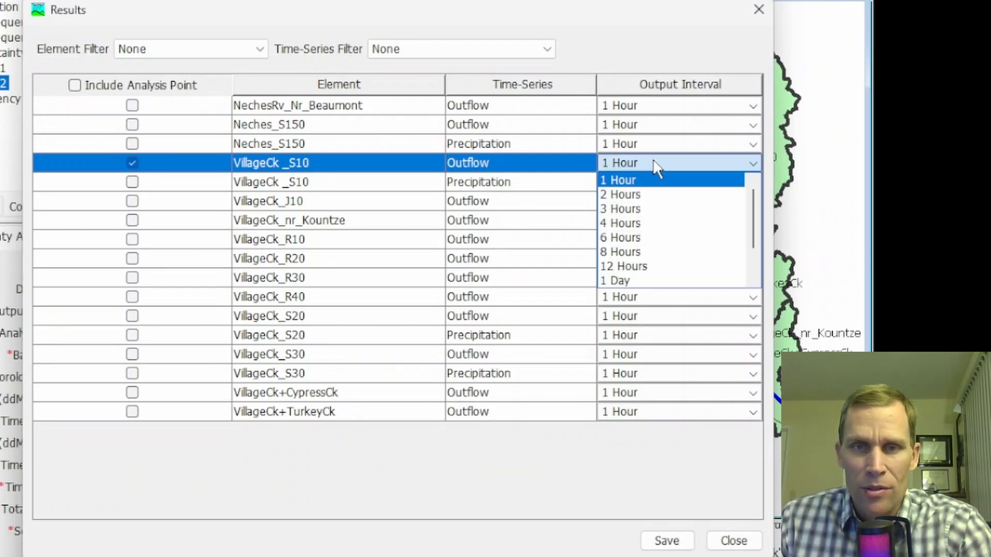
pyautogui.click(658, 179)
pyautogui.click(677, 540)
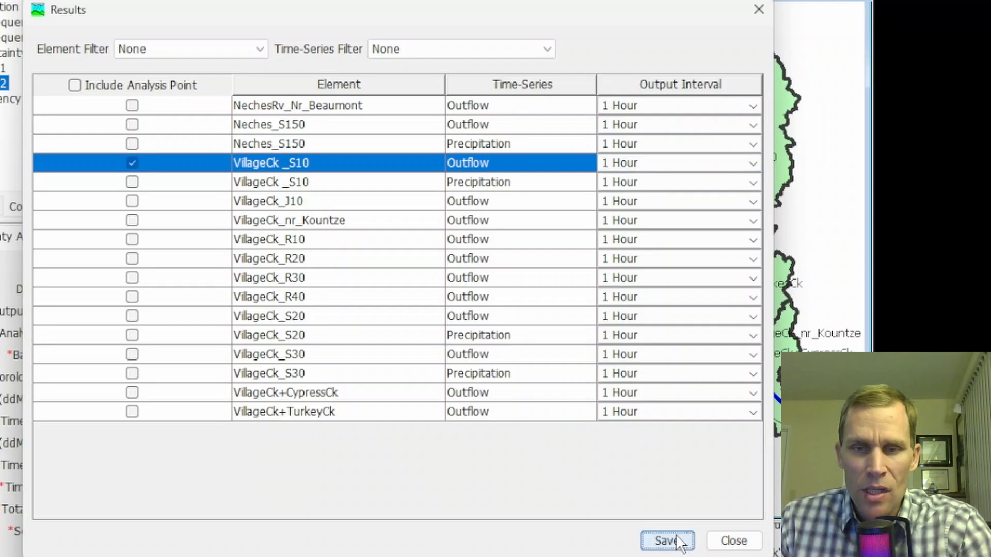
pyautogui.click(732, 541)
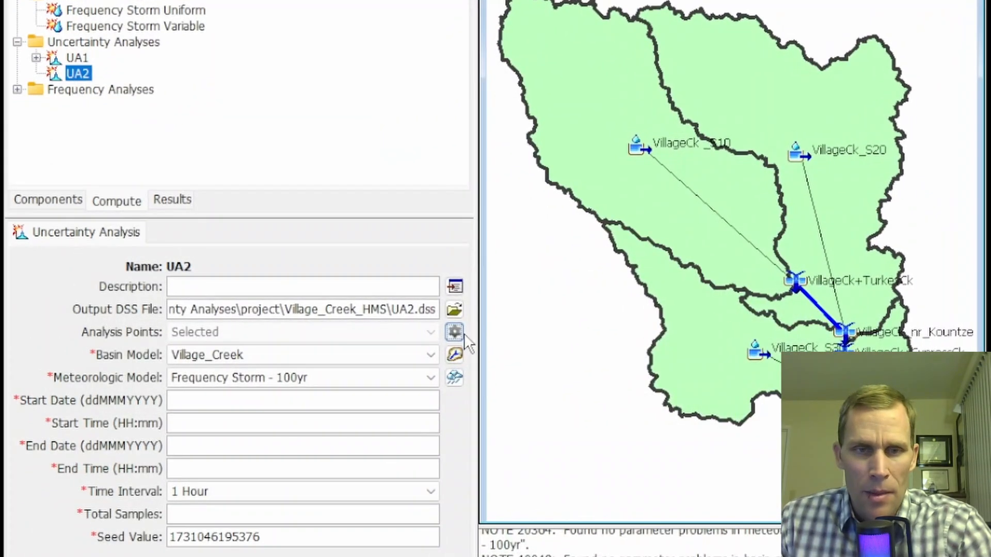
# Check the selected UA2 analysis points, and set the time window from 25Aug2017 01:00 to 02Sep2017 23:00
pyautogui.click(454, 333)
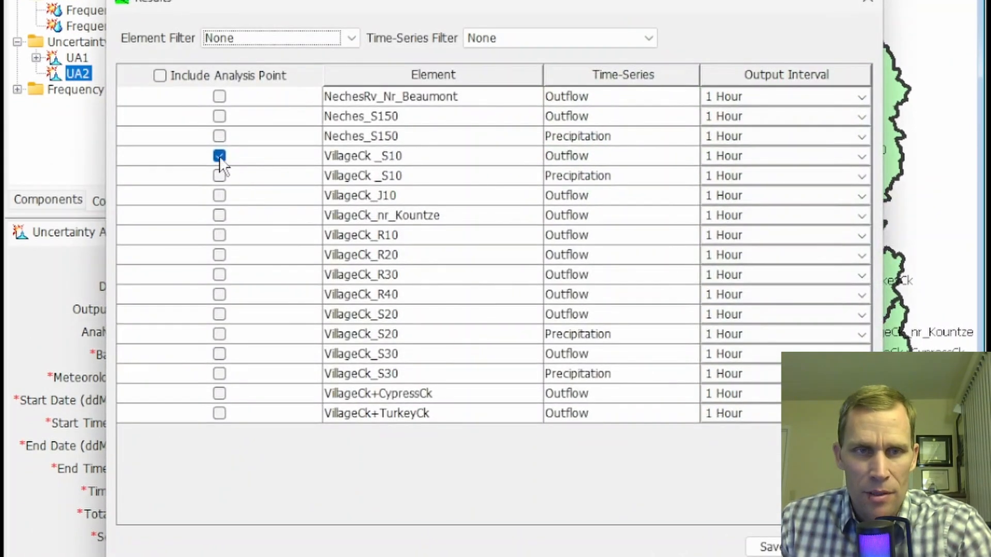
pyautogui.click(830, 547)
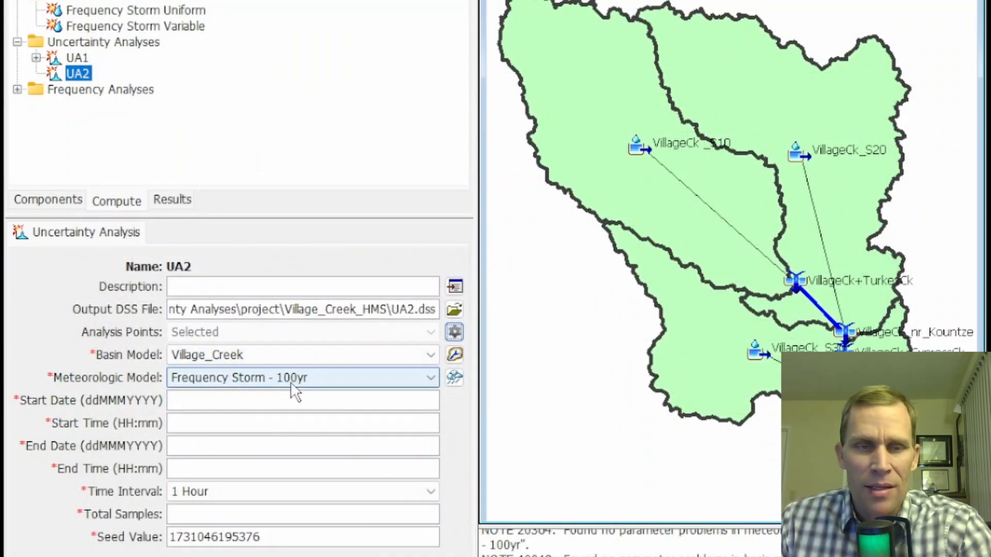
pyautogui.click(216, 400)
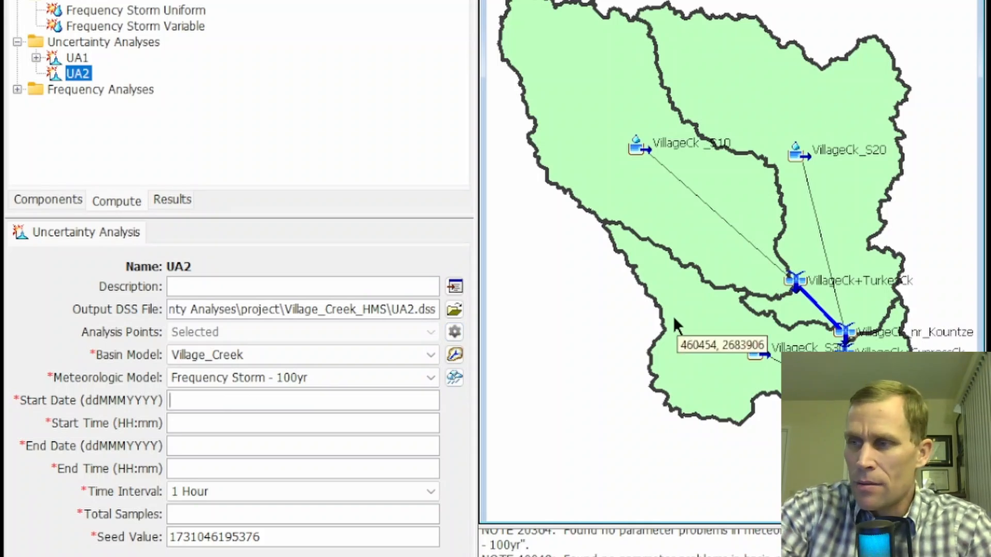
pyautogui.write('25Aug2017')
pyautogui.press('Tab')
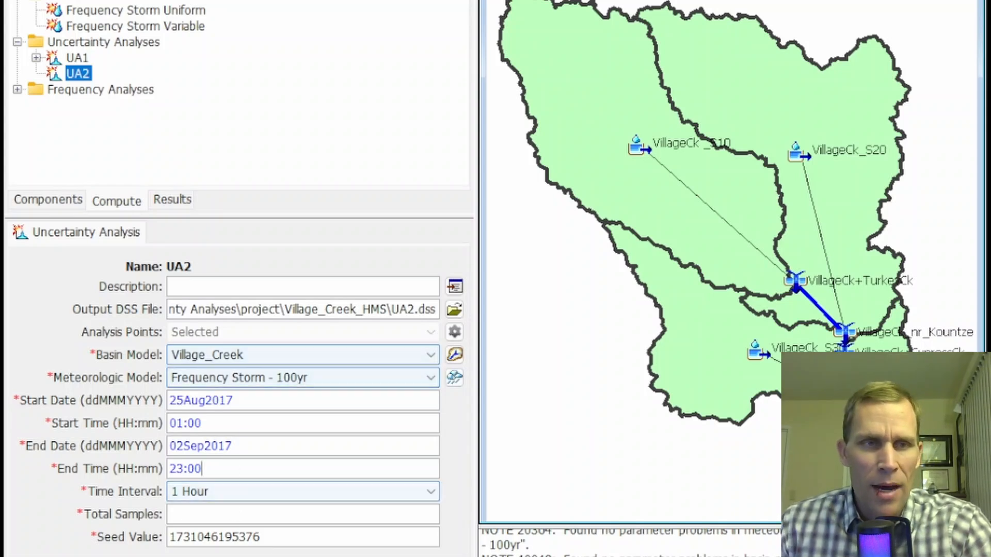
# Set the UA2 time interval to 2 Hours and check the output intervals of its analysis points
pyautogui.click(231, 492)
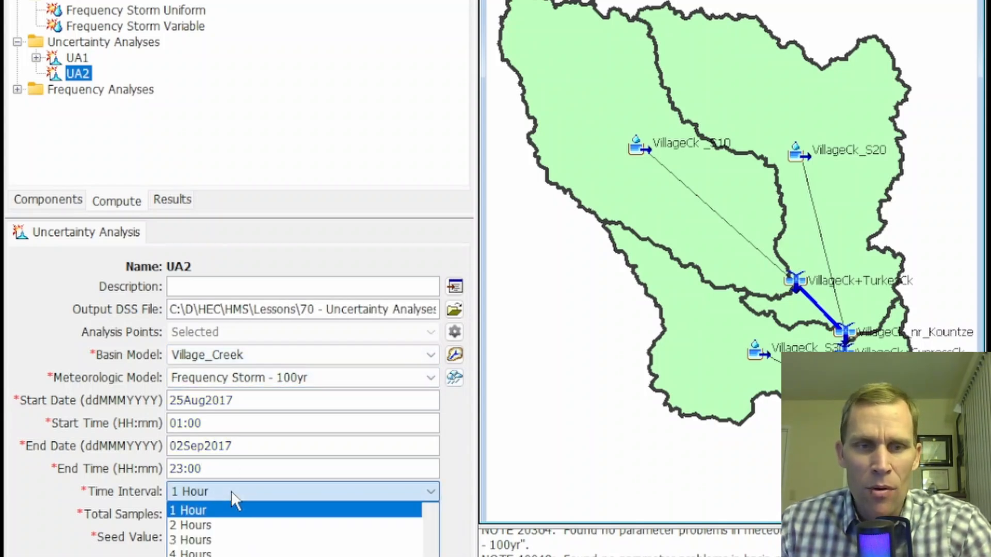
pyautogui.click(213, 523)
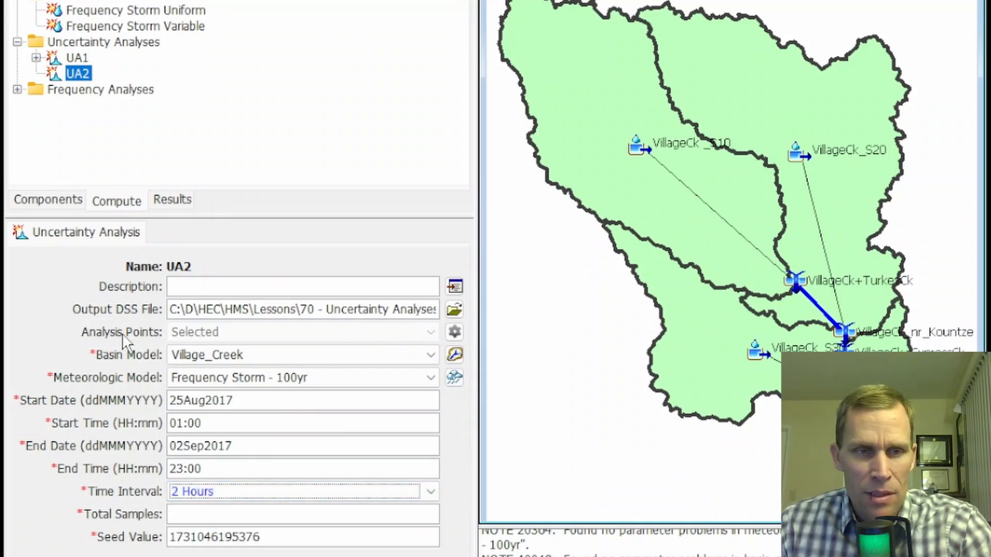
pyautogui.click(454, 332)
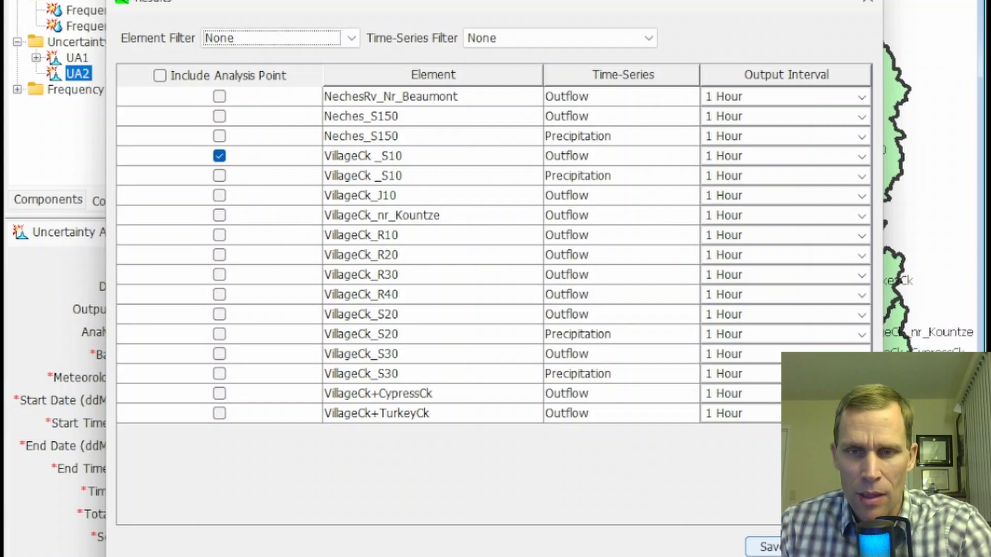
pyautogui.click(789, 547)
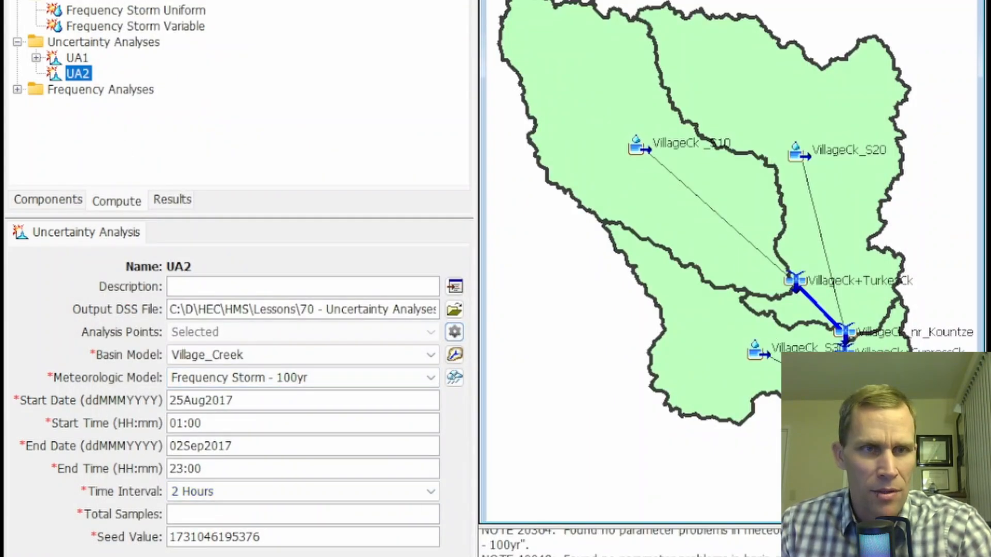
pyautogui.click(455, 332)
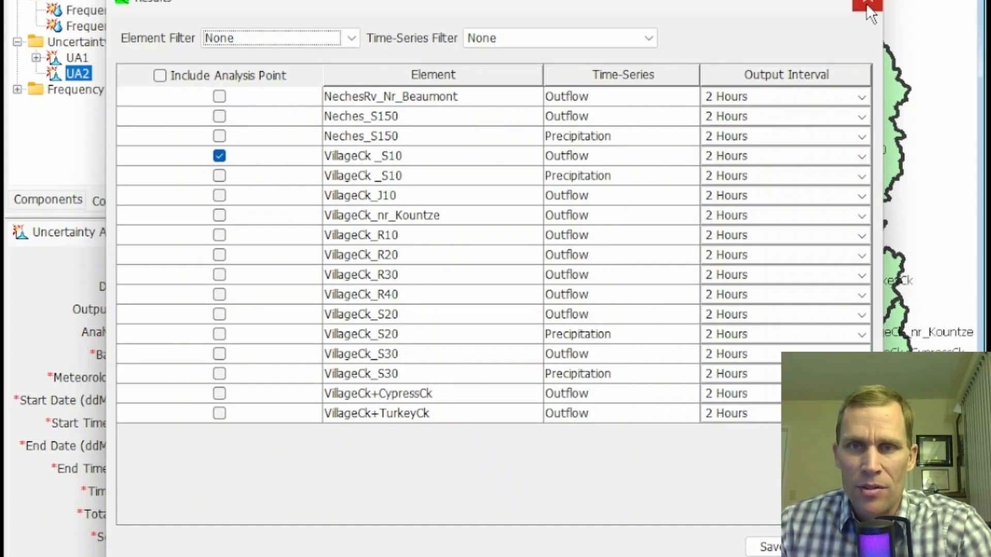
pyautogui.click(775, 196)
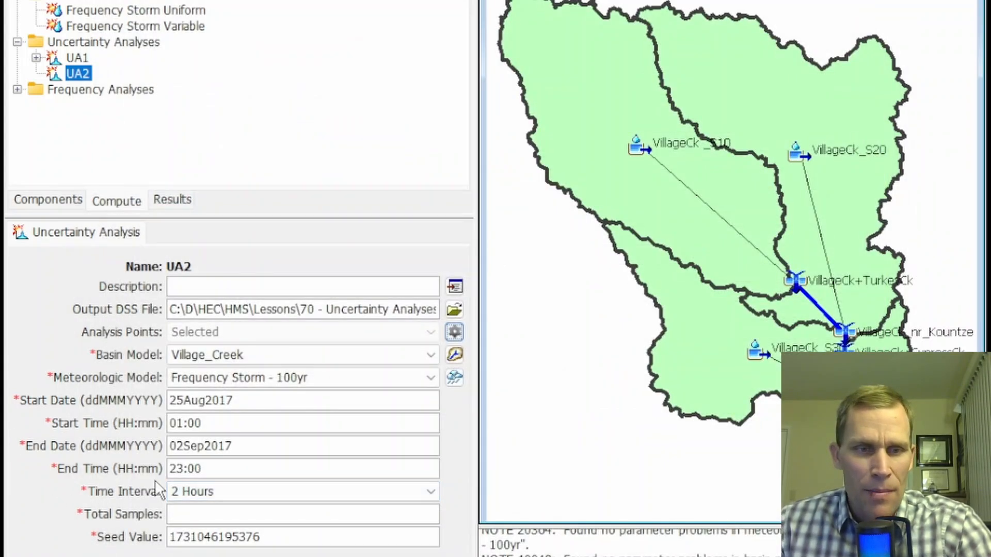
# Set the UA2 time interval to 1 Hour and check the output interval of the VillageCk _S10 Outflow analysis point
pyautogui.click(194, 491)
pyautogui.click(188, 510)
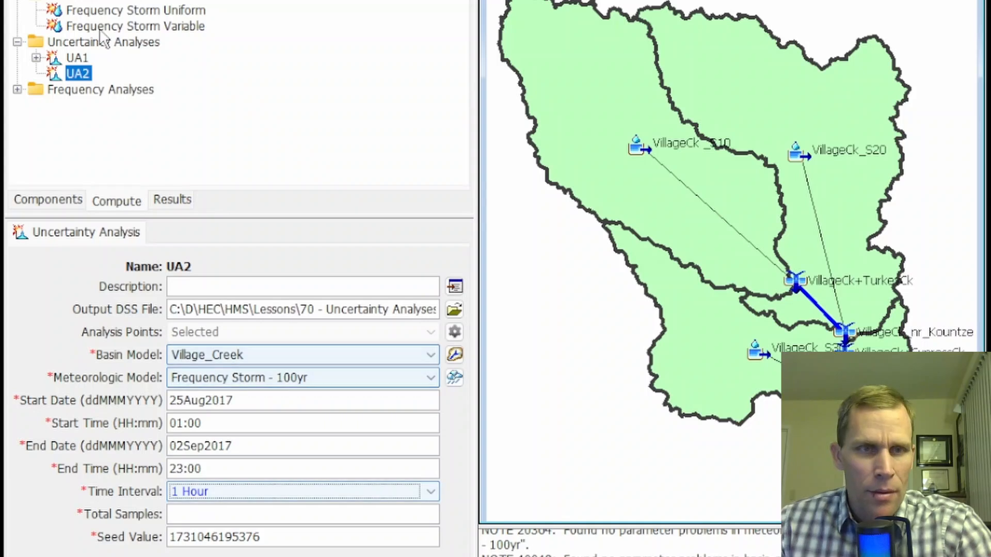
pyautogui.click(456, 333)
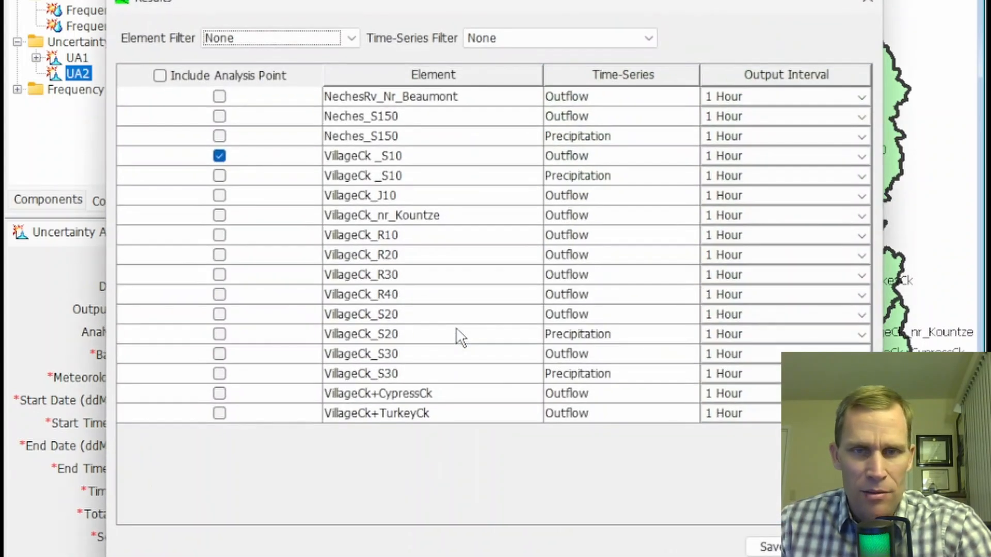
pyautogui.click(729, 156)
pyautogui.click(729, 159)
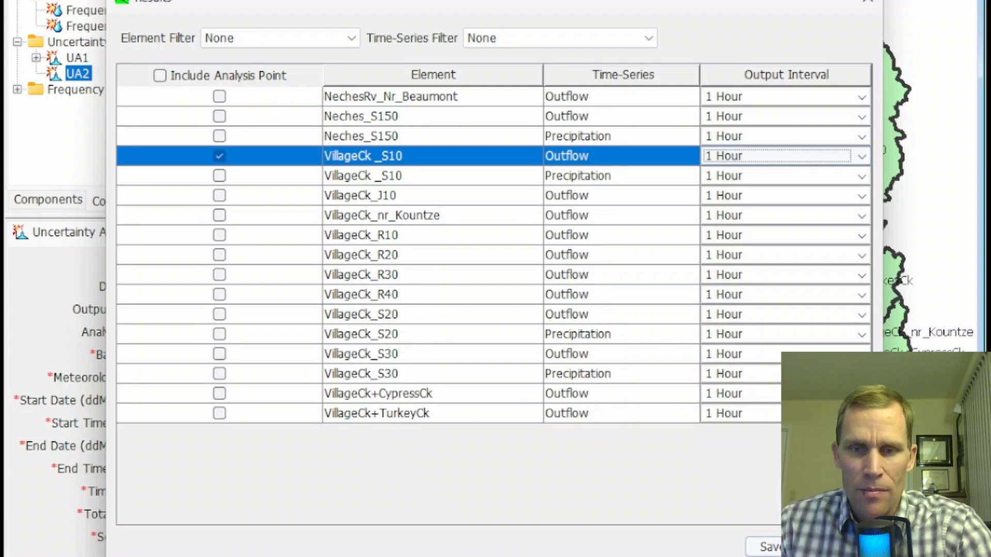
pyautogui.click(756, 543)
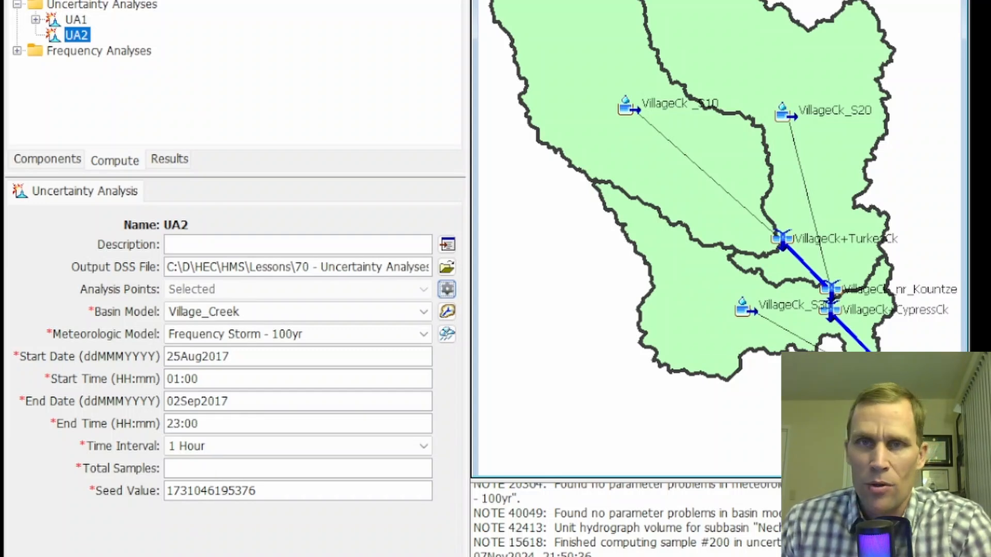
# Set the total samples of UA2 to 200 and add two parameters to the analysis
pyautogui.click(187, 469)
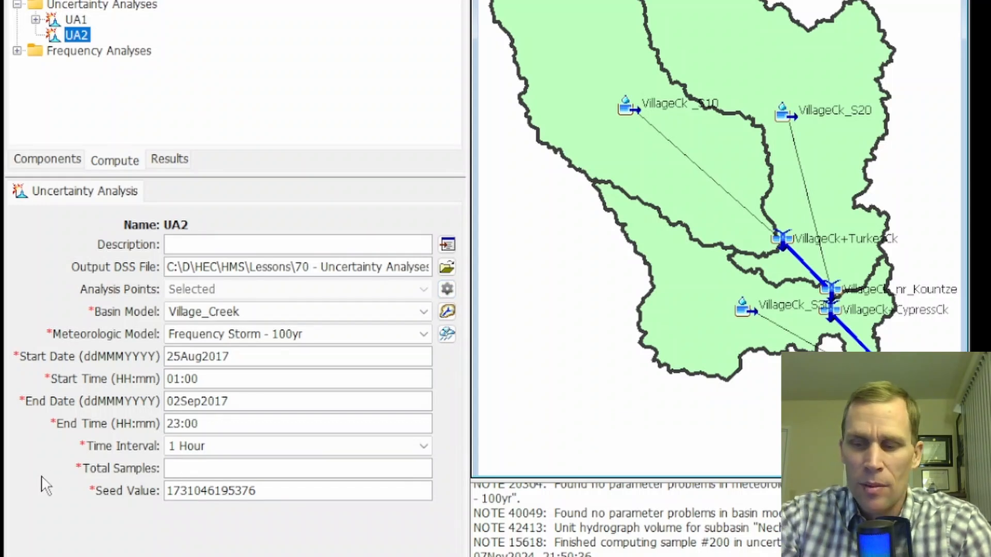
pyautogui.write('200')
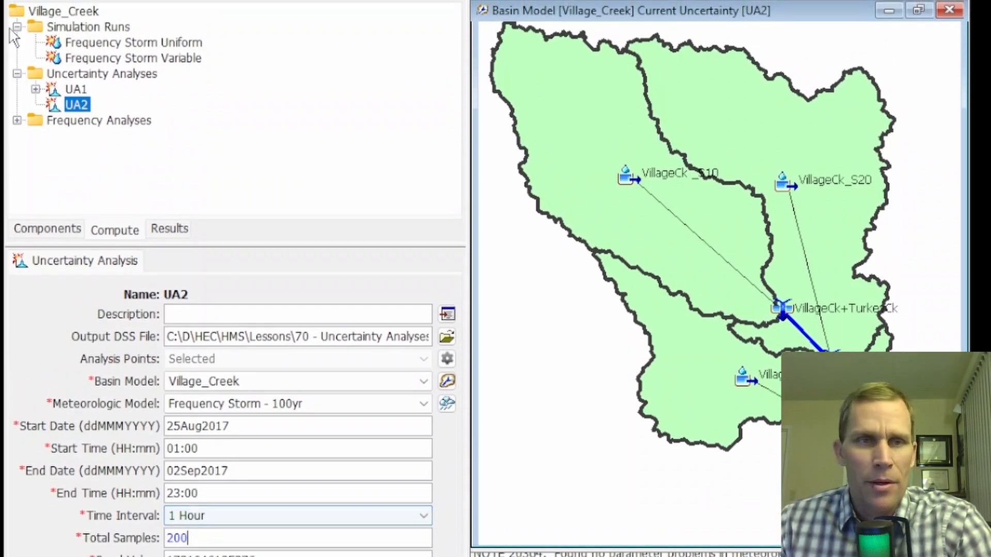
pyautogui.click(79, 107)
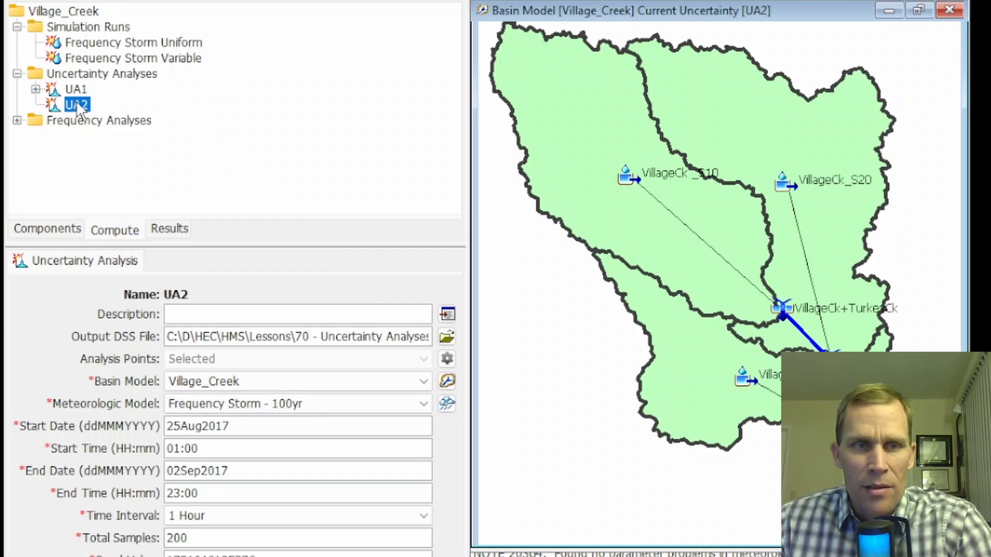
pyautogui.rightClick(76, 103)
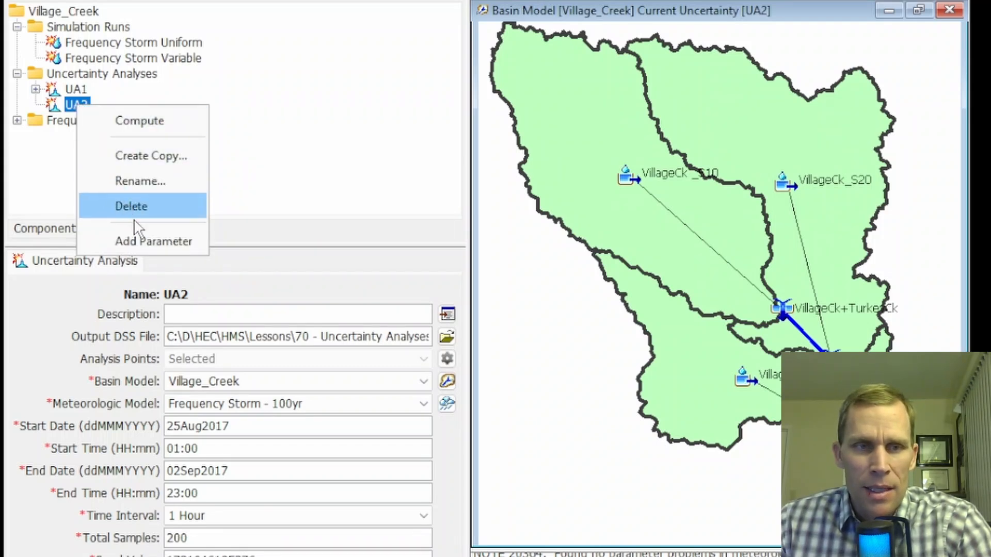
pyautogui.click(145, 242)
pyautogui.rightClick(78, 104)
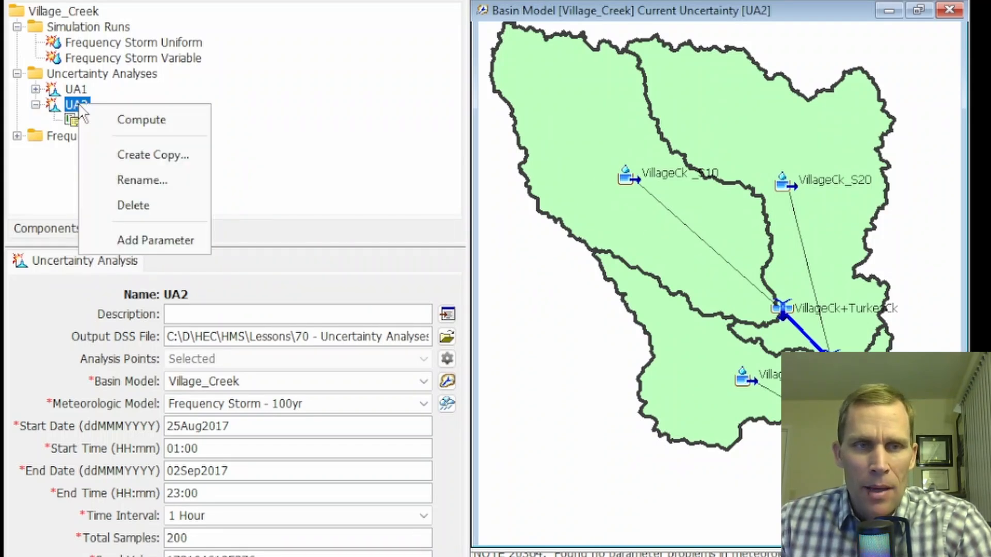
pyautogui.click(128, 240)
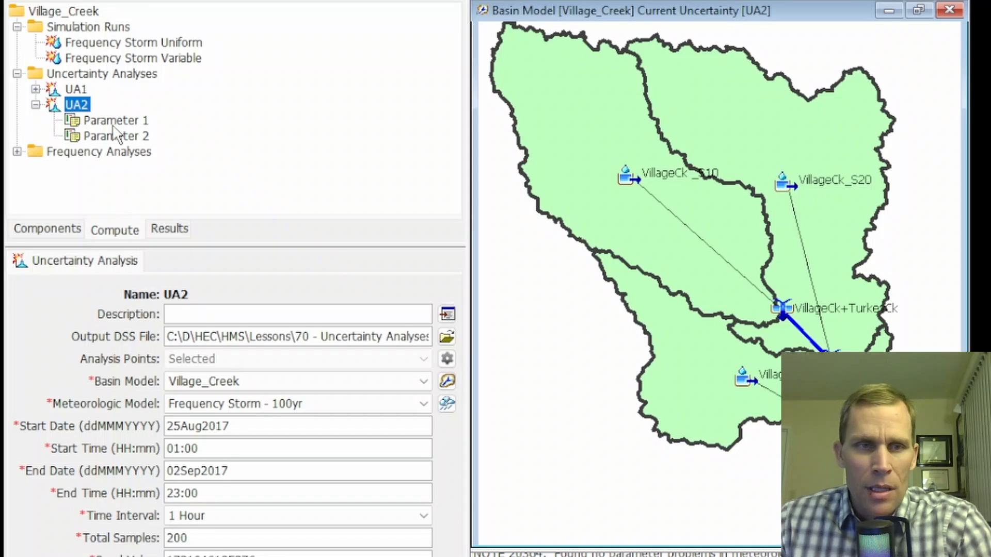
# Examine the time of concentration and storage coefficient in the transform settings of subbasin VillageCk _S10
pyautogui.click(565, 150)
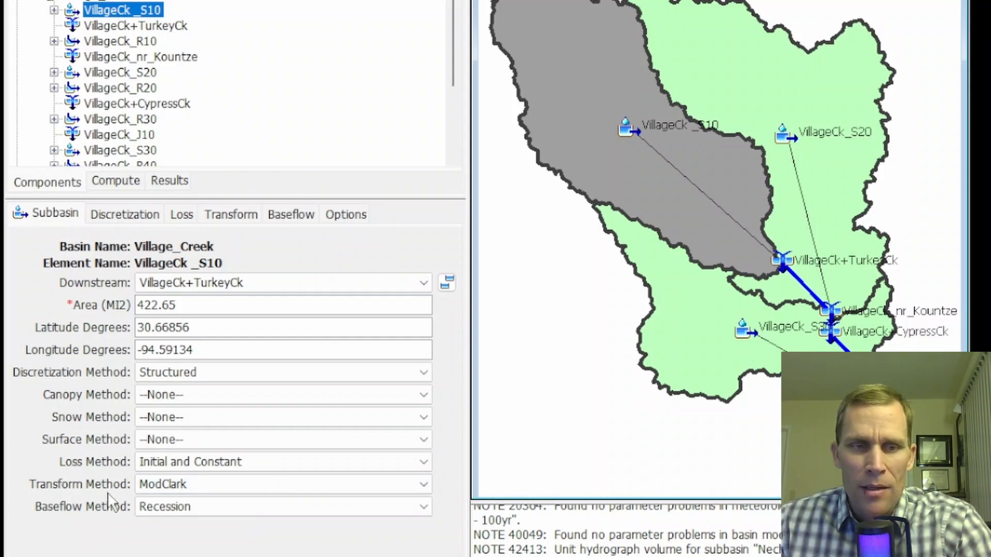
pyautogui.click(230, 215)
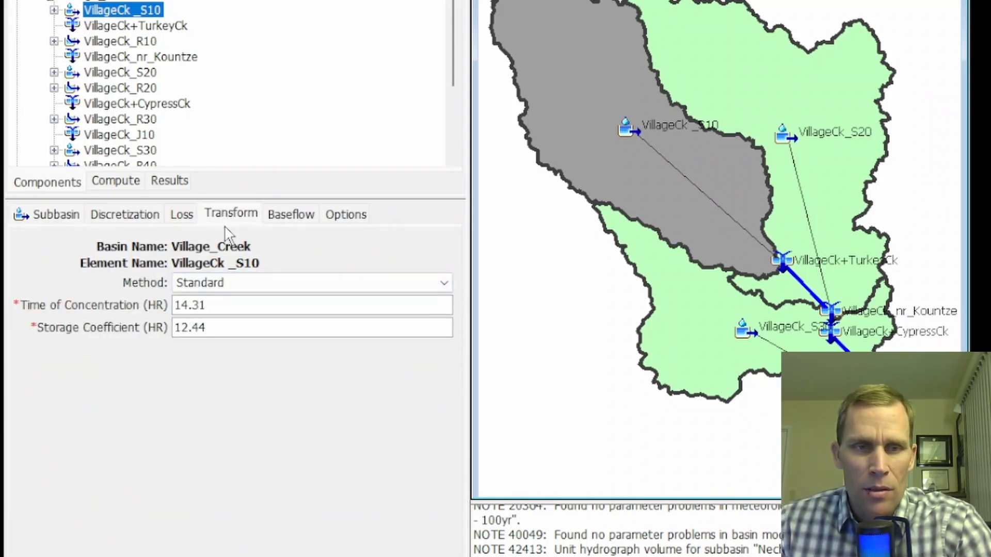
pyautogui.click(224, 344)
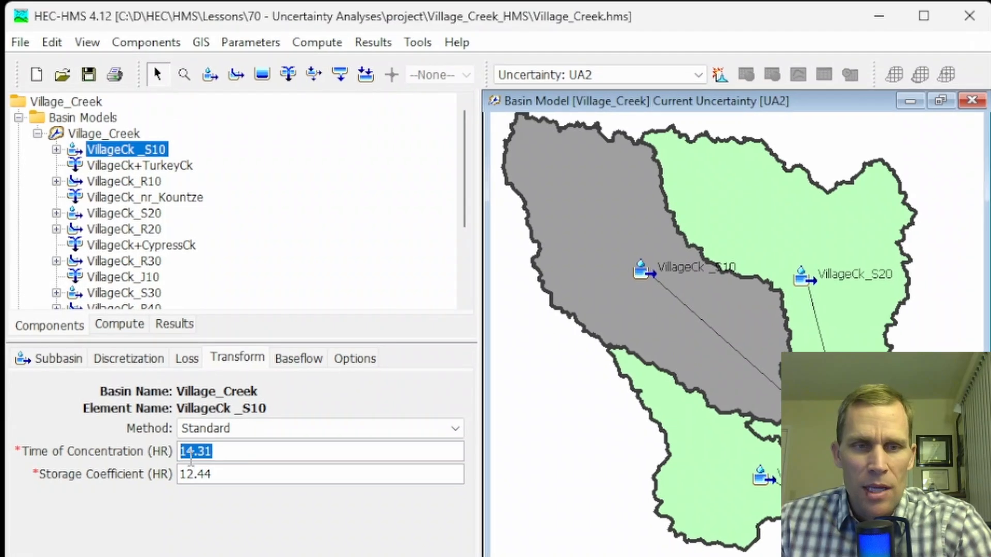
pyautogui.click(223, 363)
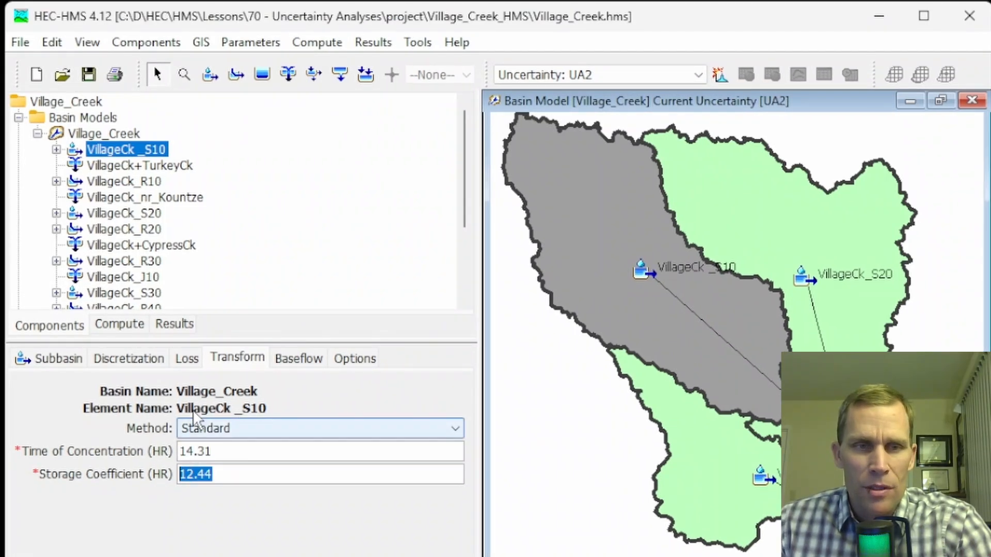
# Assign Parameter 1 of UA2 to element VillageCk _S10 with the ModClark - Storage Coefficient parameter
pyautogui.click(118, 329)
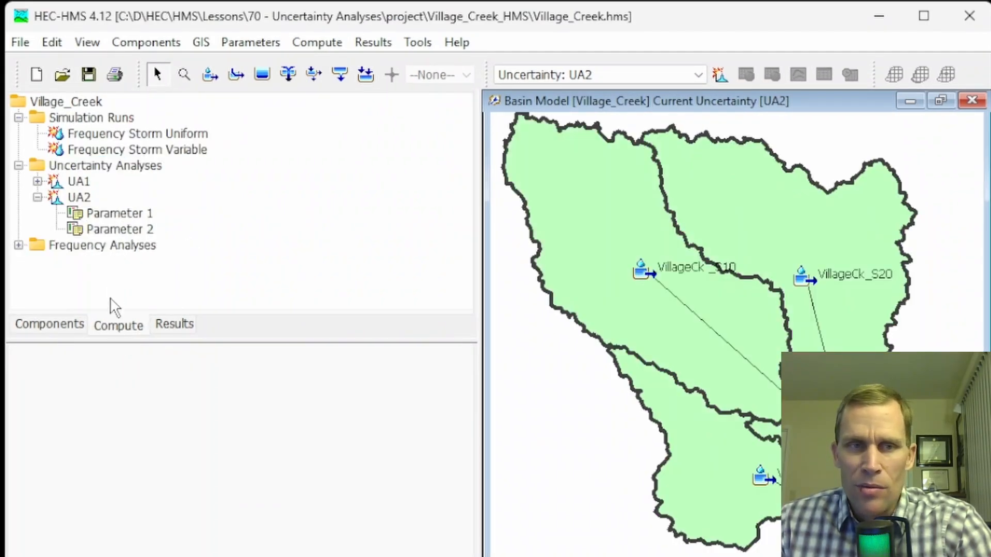
pyautogui.click(114, 216)
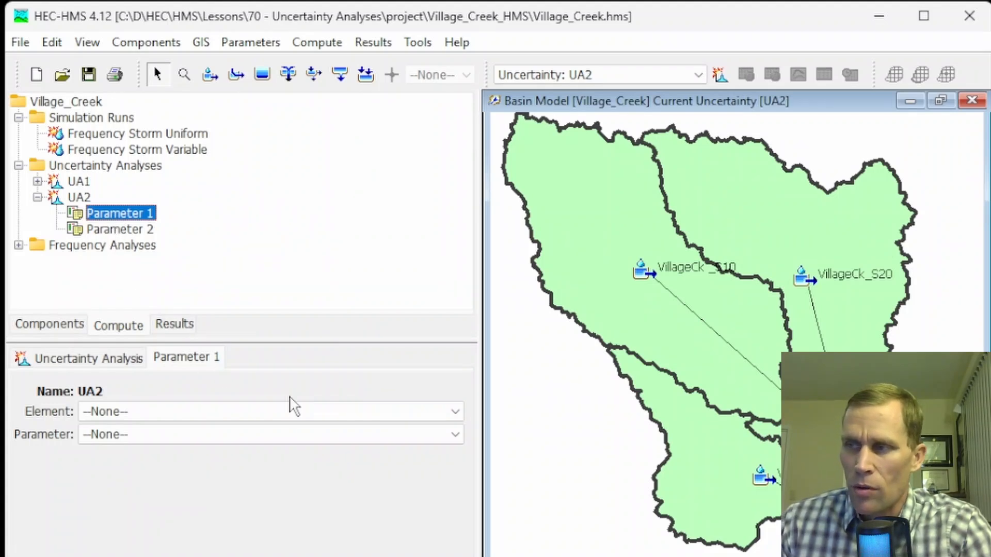
pyautogui.click(143, 412)
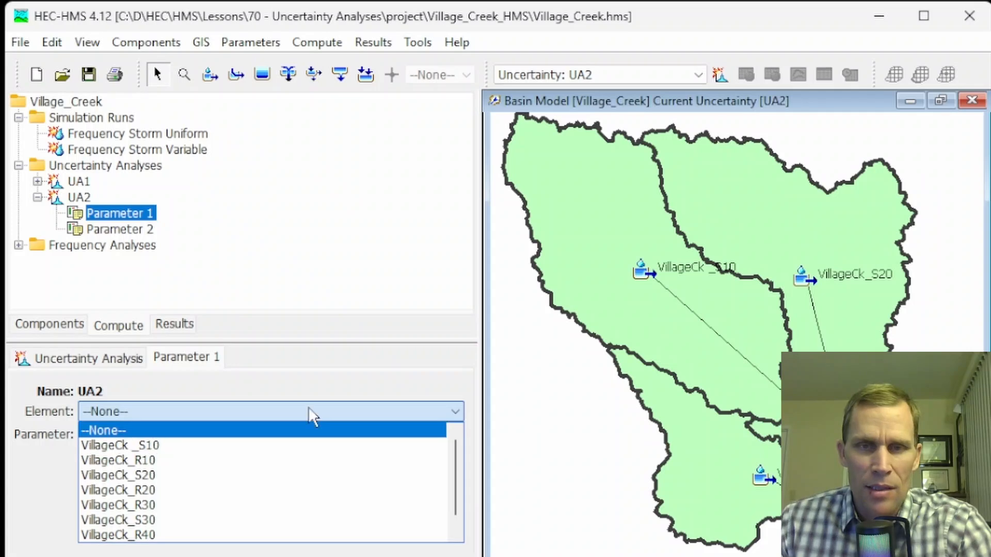
pyautogui.click(155, 444)
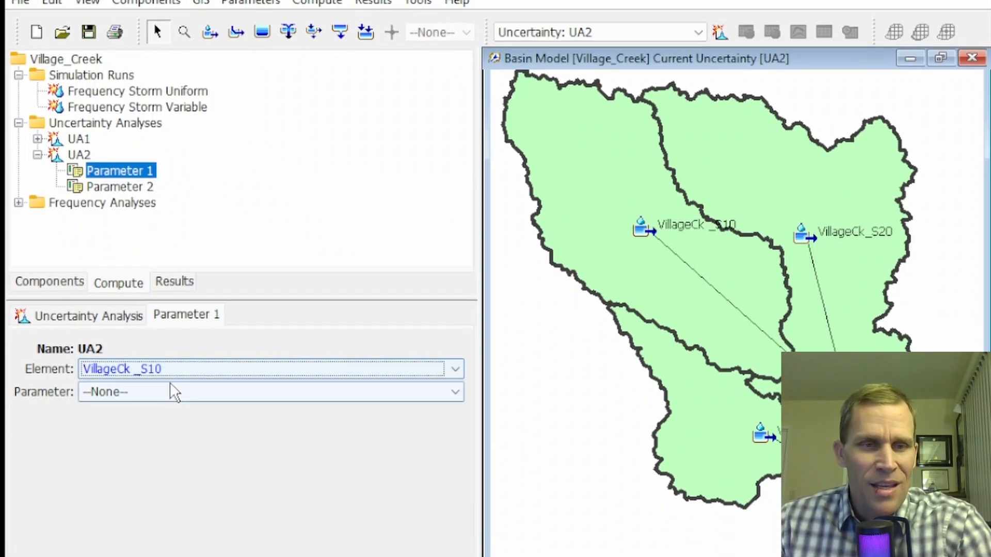
pyautogui.click(173, 435)
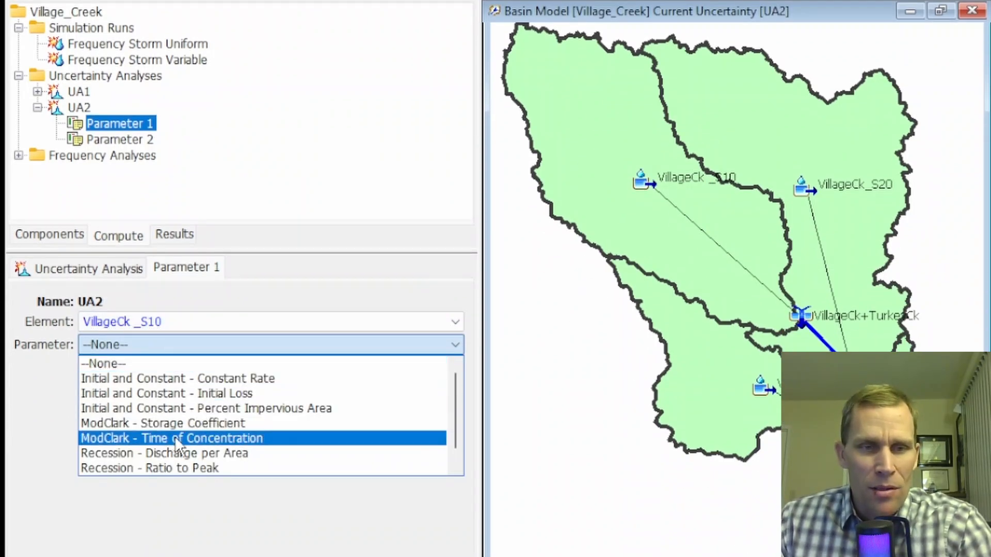
pyautogui.click(196, 422)
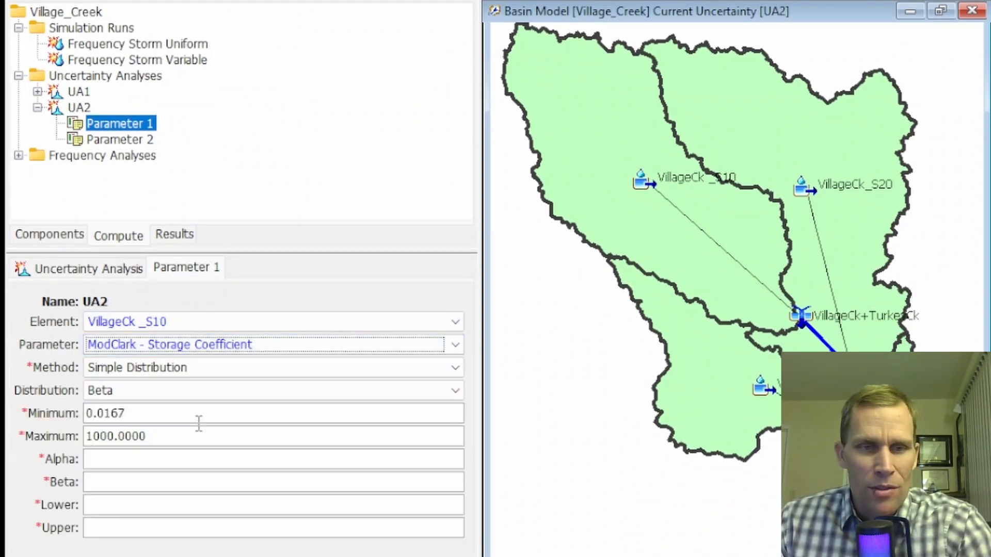
# Use the Simple Distribution method with a Triangular distribution for Parameter 1, and select its minimum value
pyautogui.click(176, 368)
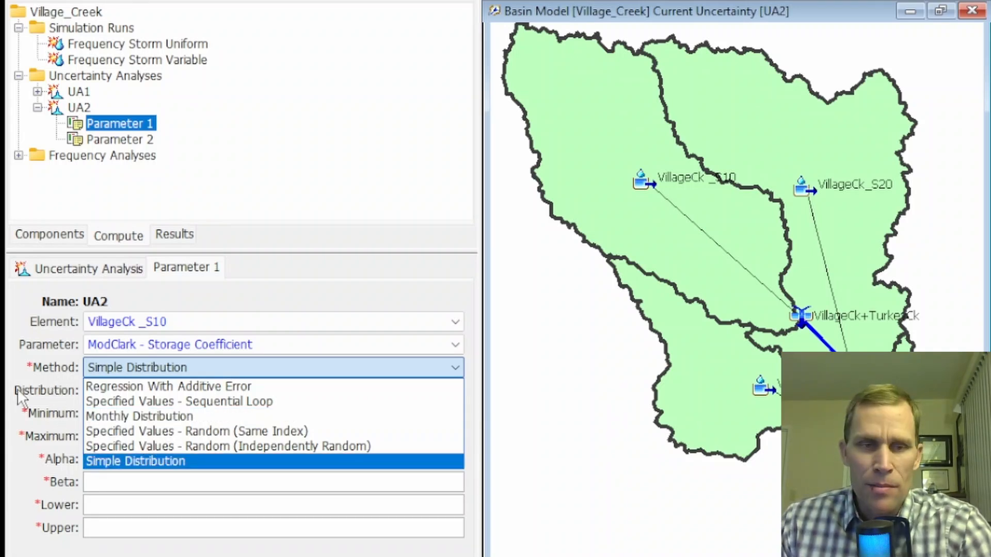
pyautogui.click(115, 461)
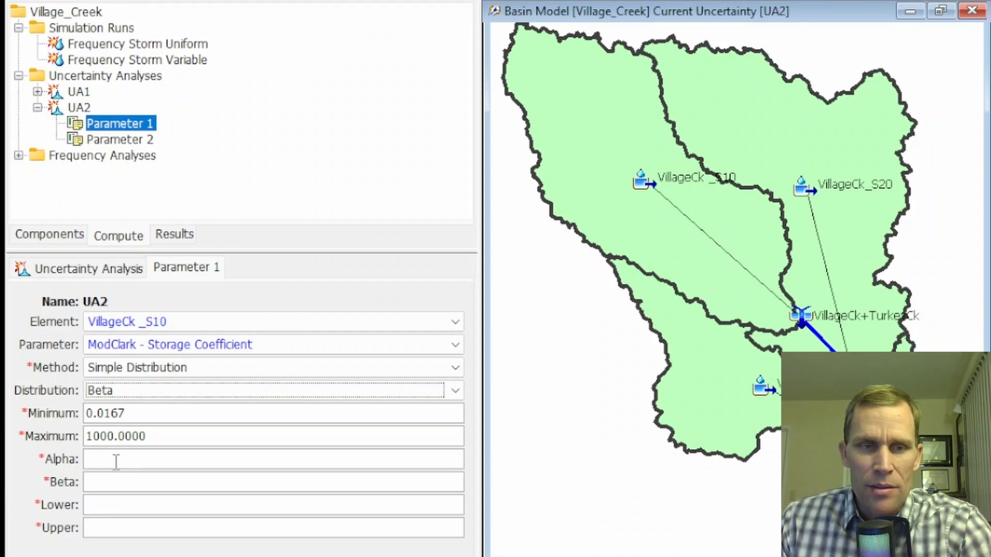
pyautogui.click(133, 391)
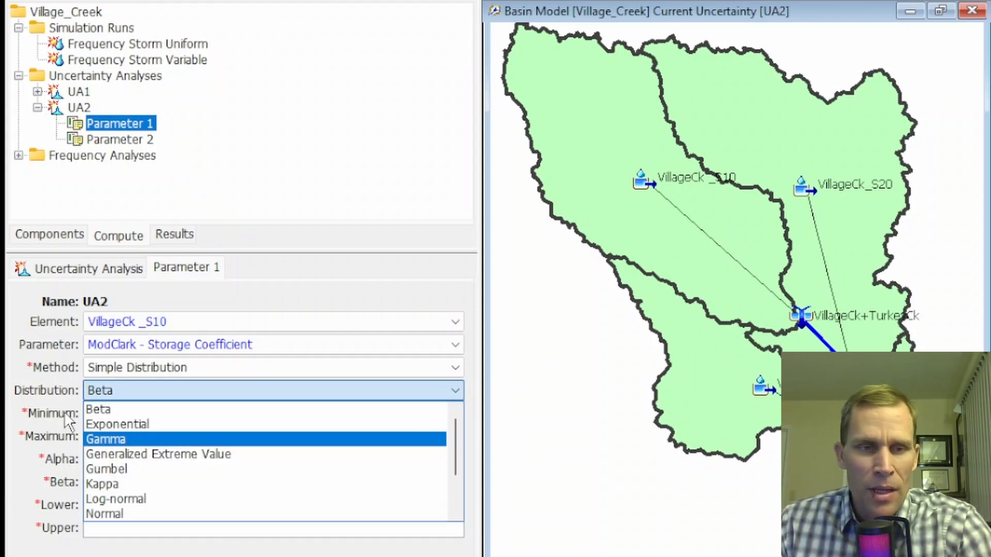
pyautogui.scroll(-2, 138, 463)
pyautogui.click(125, 467)
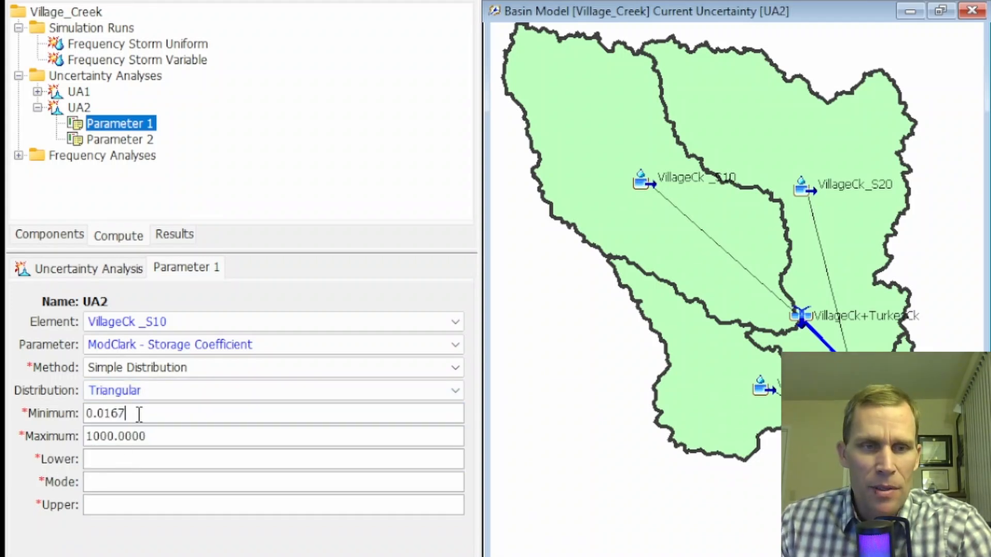
pyautogui.moveTo(137, 413); pyautogui.dragTo(72, 410)
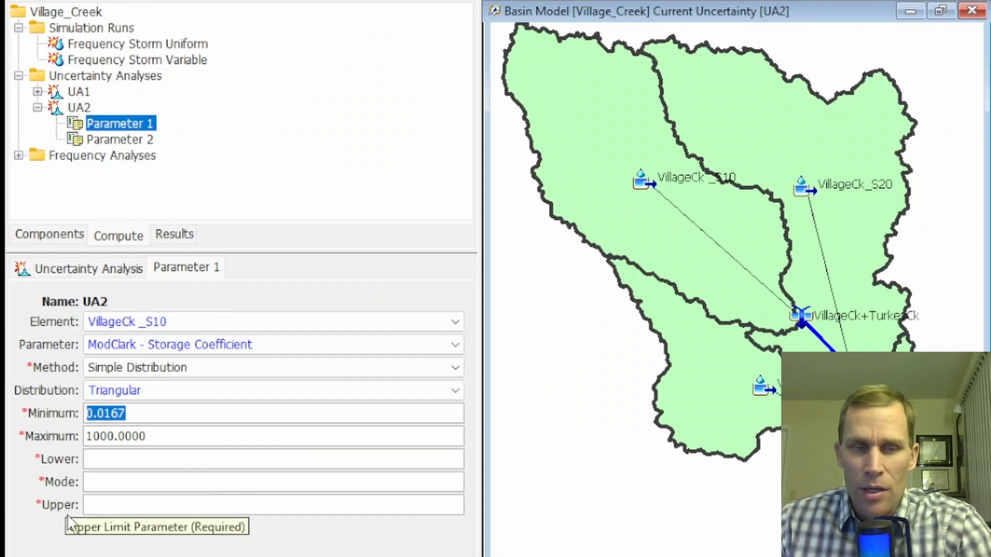
# Set the minimum of Parameter 1 to 6 and its maximum to 20
pyautogui.doubleClick(161, 414)
pyautogui.moveTo(159, 414); pyautogui.dragTo(32, 418)
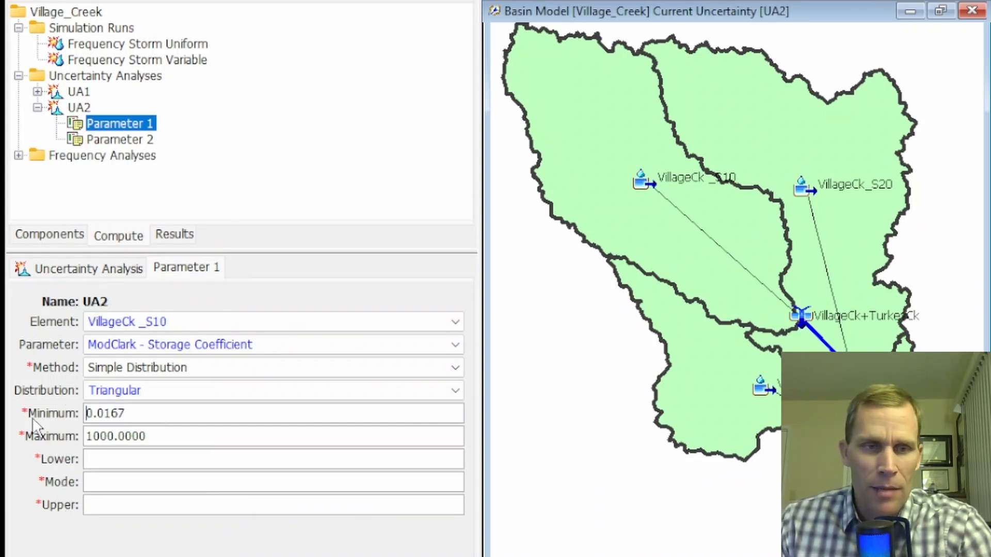
pyautogui.moveTo(138, 413); pyautogui.dragTo(66, 412)
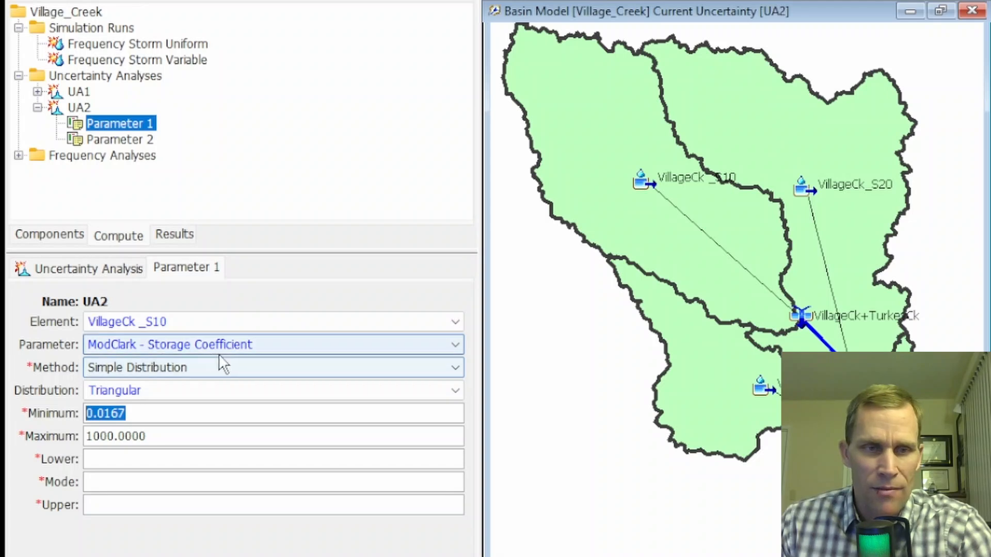
pyautogui.write('6')
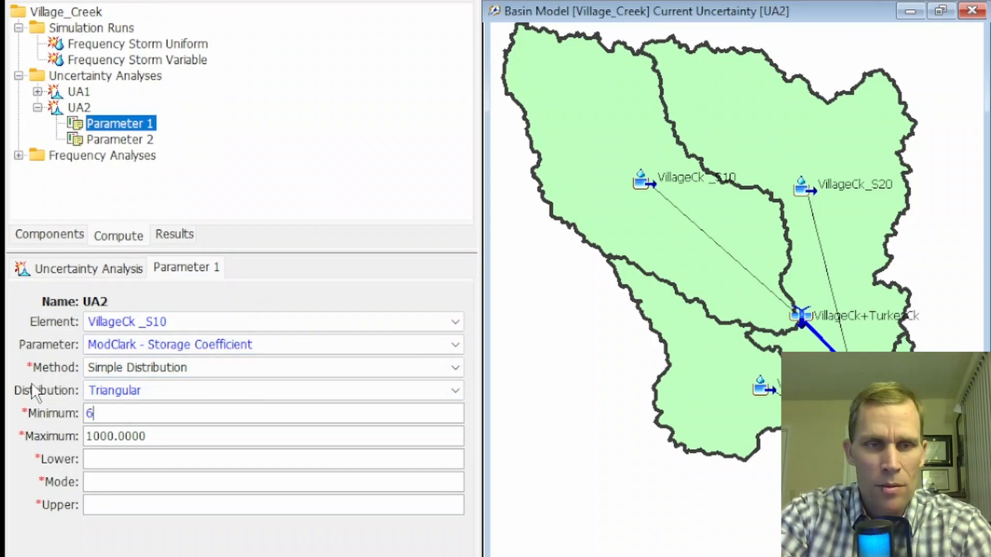
pyautogui.press('Tab')
pyautogui.hotkey('shift', 'End')
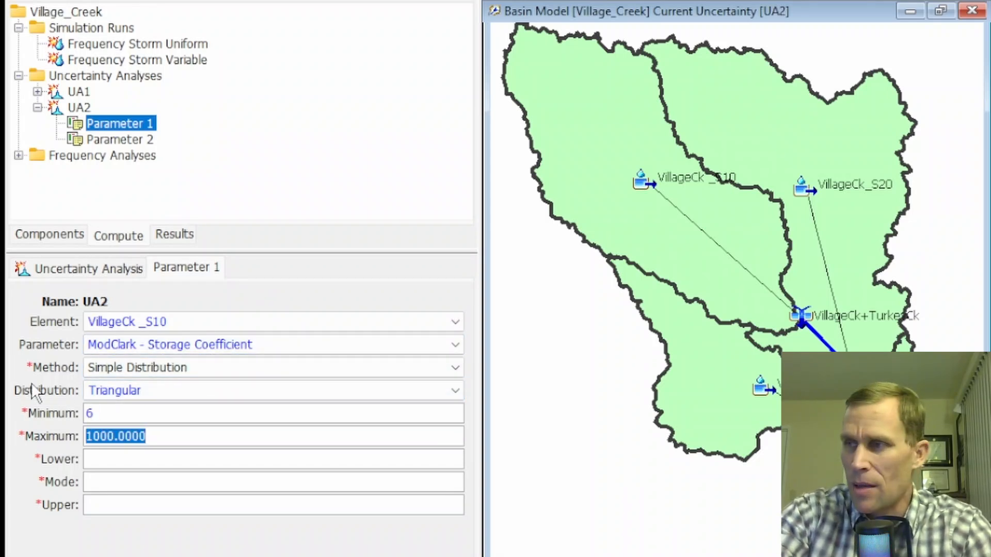
pyautogui.write('20')
pyautogui.press('Tab')
# Define the triangular distribution of Parameter 1 with lower 6, mode 12 and upper 20, and save the project
pyautogui.write('6')
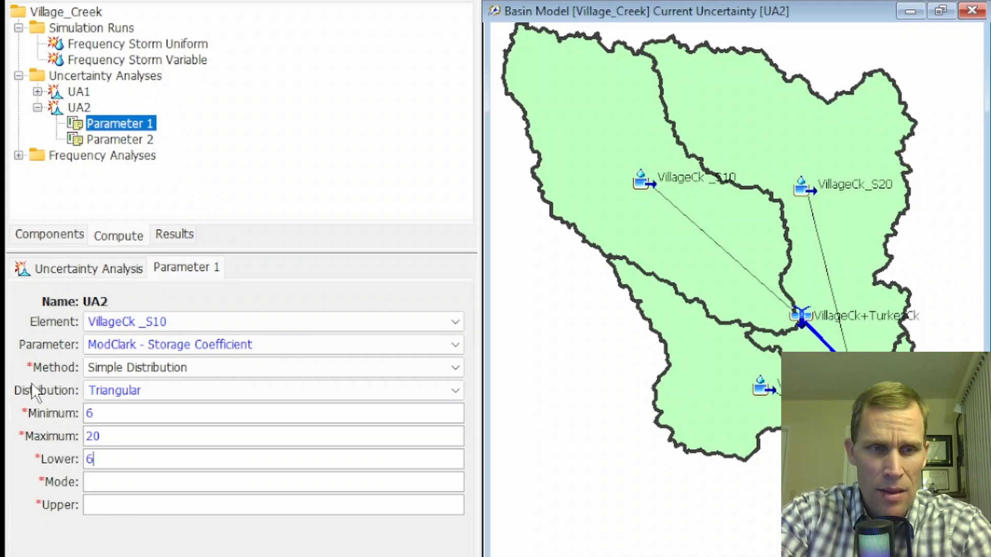
pyautogui.press('Tab')
pyautogui.write('12')
pyautogui.press('Tab')
pyautogui.write('20')
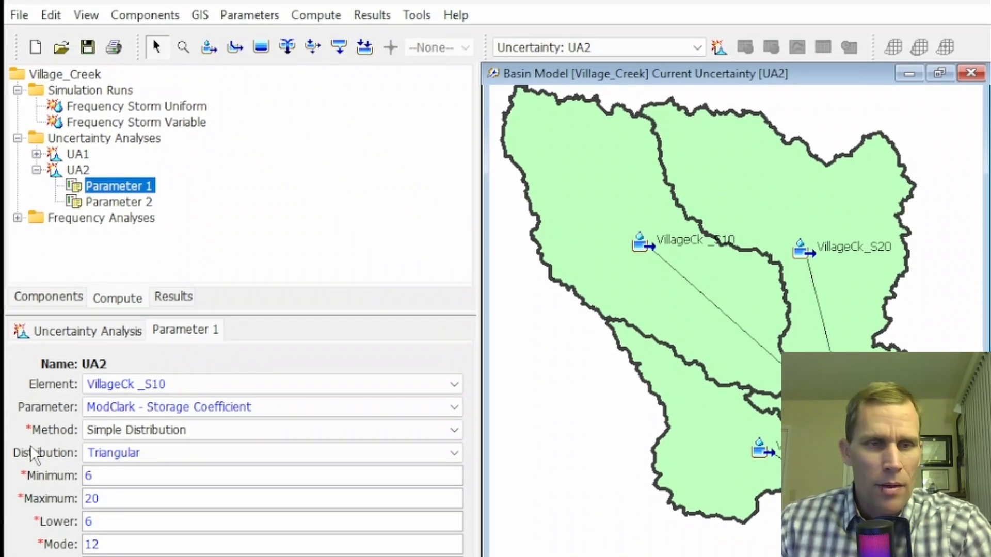
pyautogui.click(87, 47)
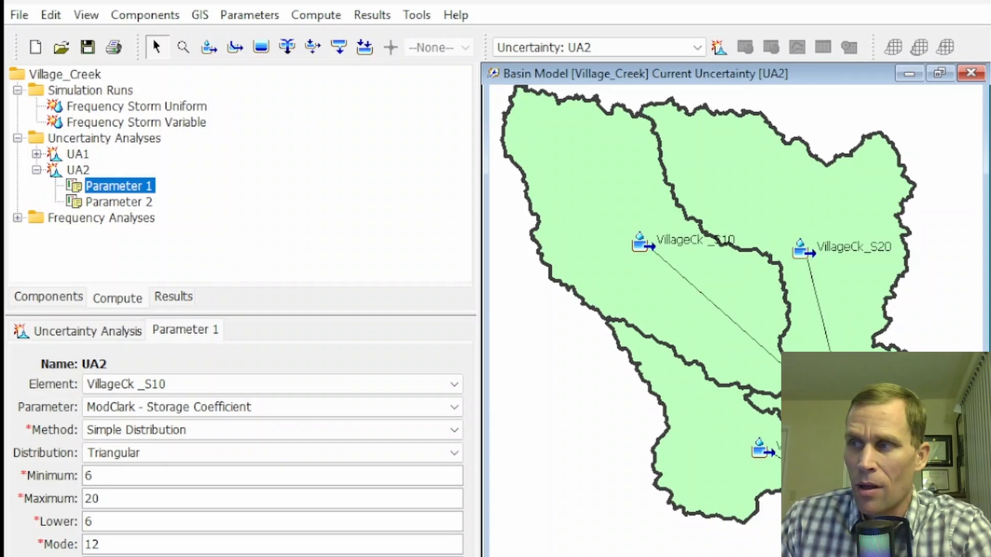
# Assign Parameter 2 of UA2 to element VillageCk _S10 with the ModClark - Time of Concentration parameter
pyautogui.click(115, 206)
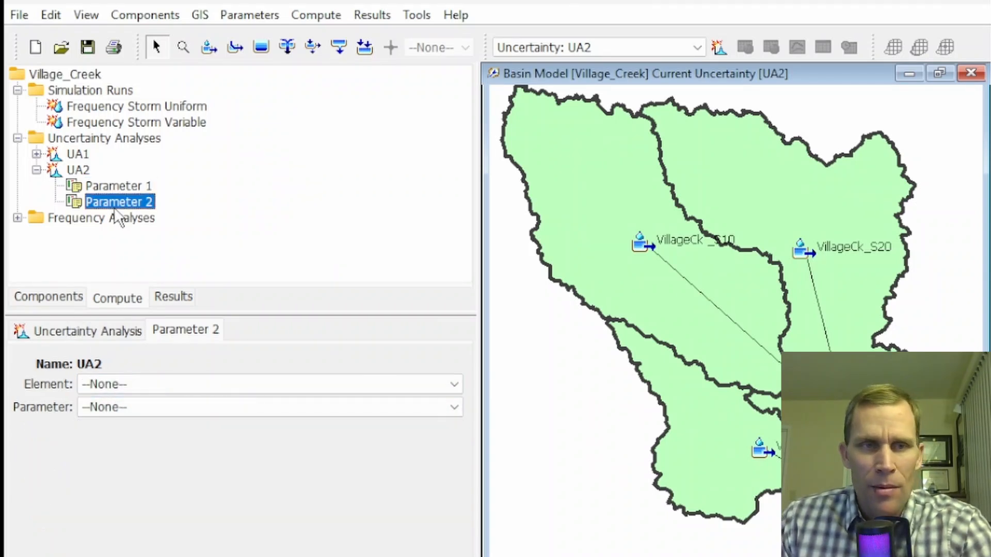
pyautogui.click(139, 388)
pyautogui.click(155, 418)
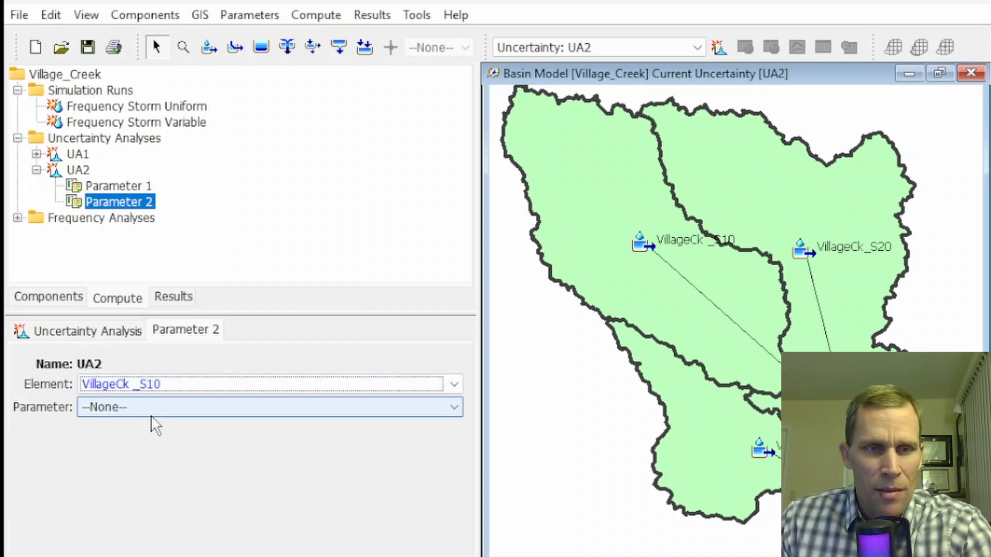
pyautogui.click(138, 408)
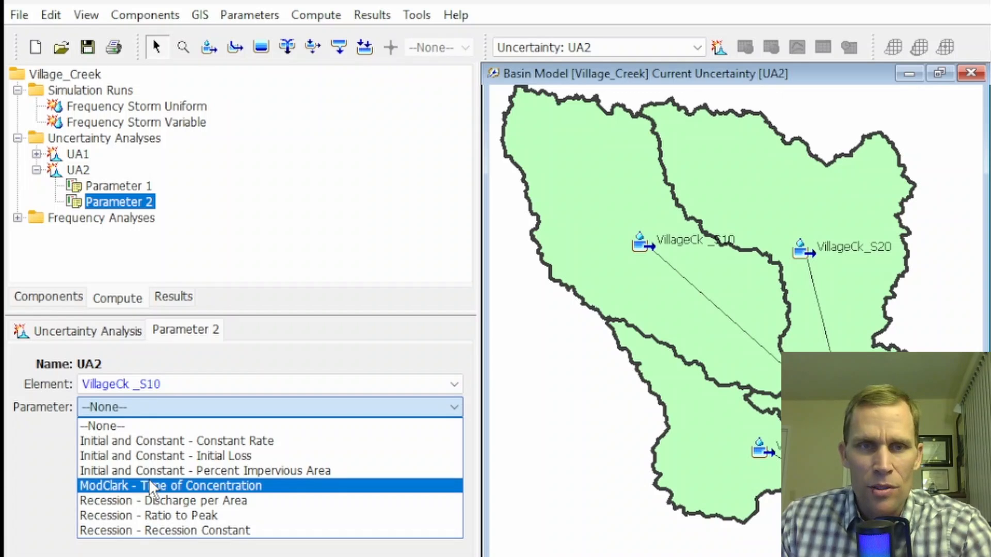
pyautogui.click(205, 489)
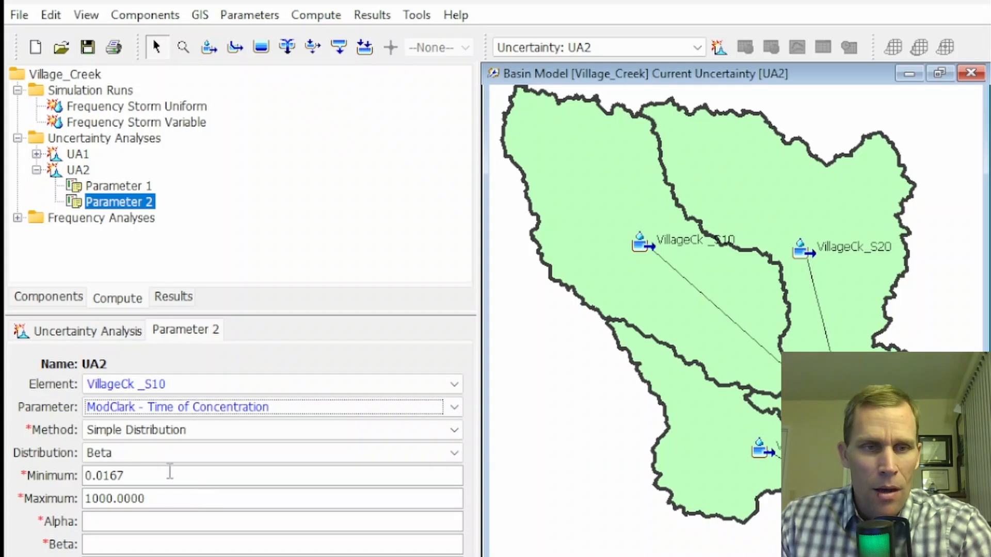
# Try the Monthly Distribution method for Parameter 2 with the Gumbel and Log-normal distributions
pyautogui.click(177, 436)
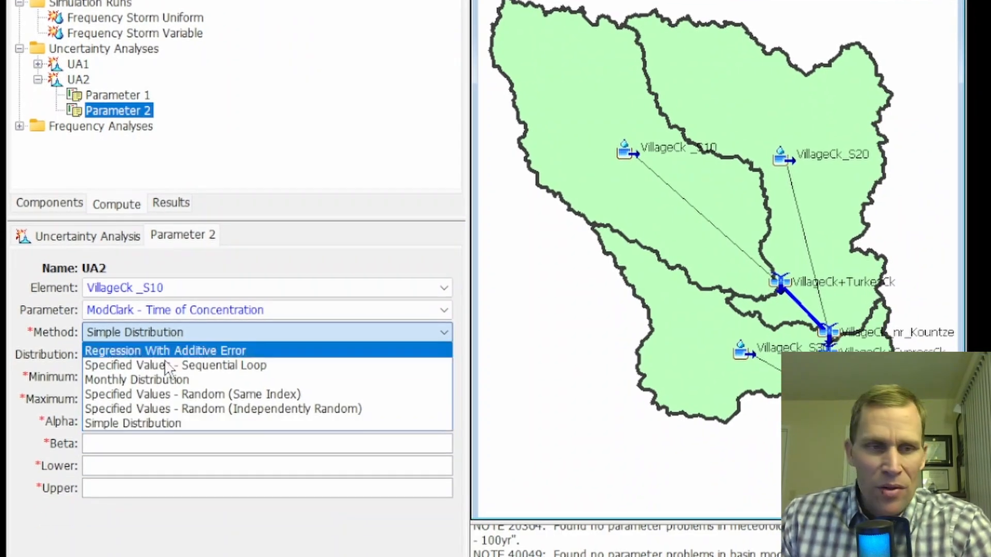
pyautogui.click(166, 379)
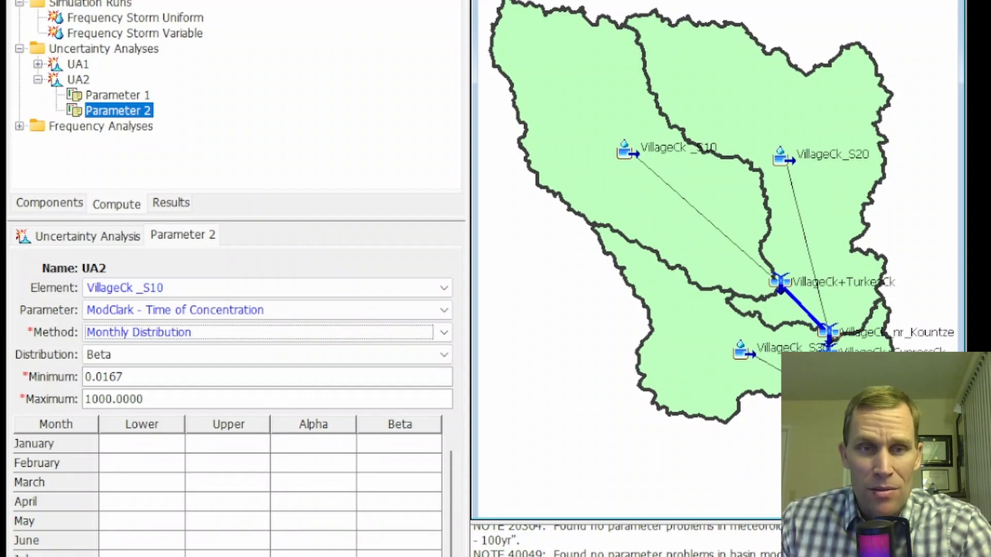
pyautogui.click(132, 356)
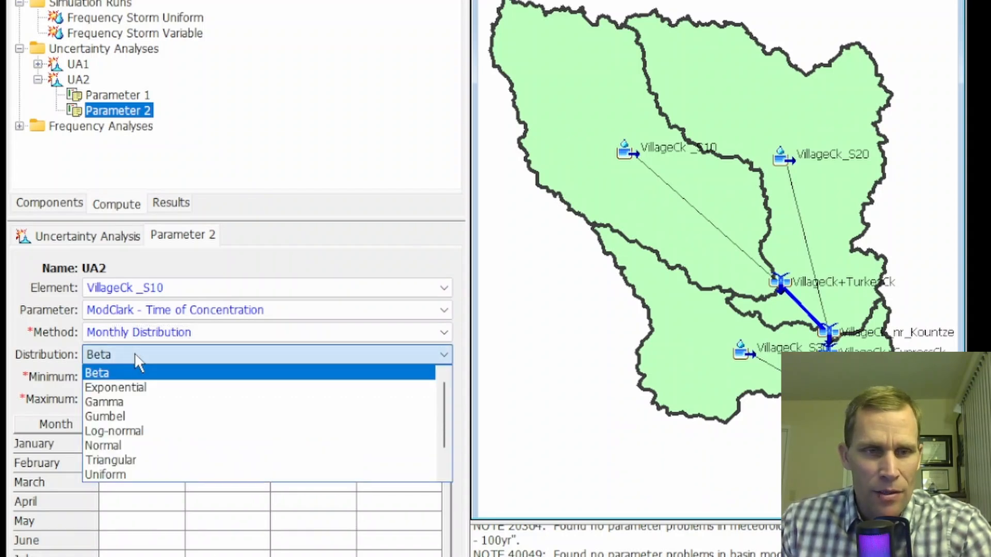
pyautogui.click(140, 416)
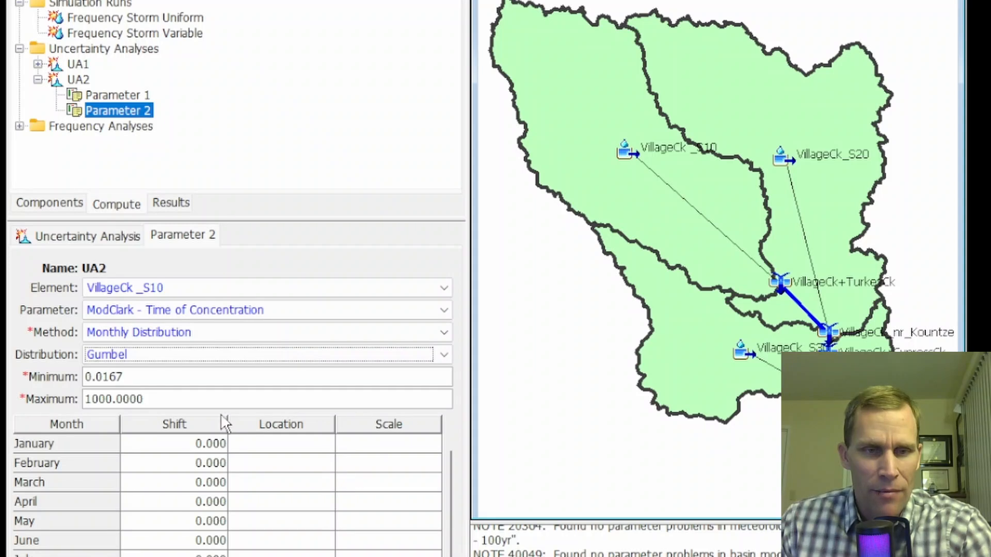
pyautogui.click(182, 355)
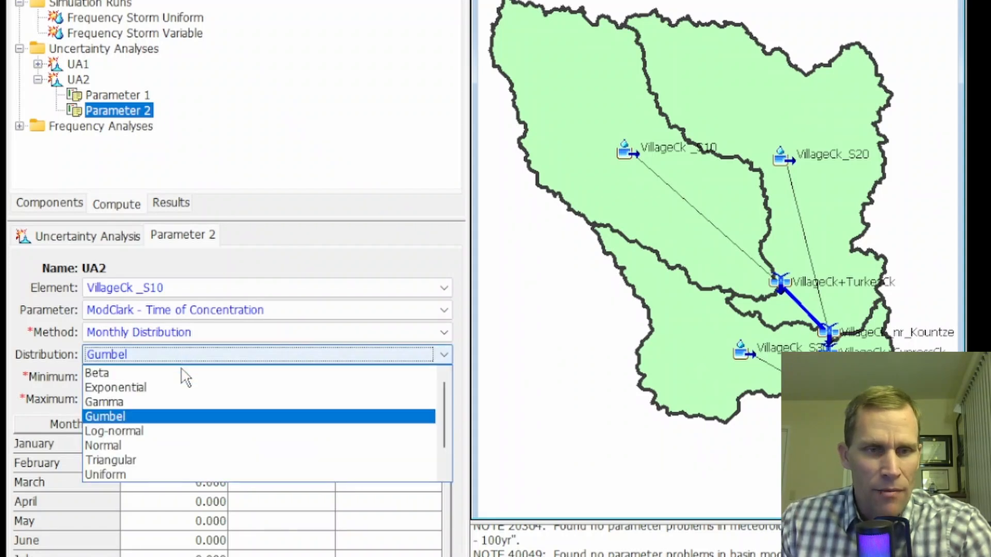
pyautogui.click(166, 432)
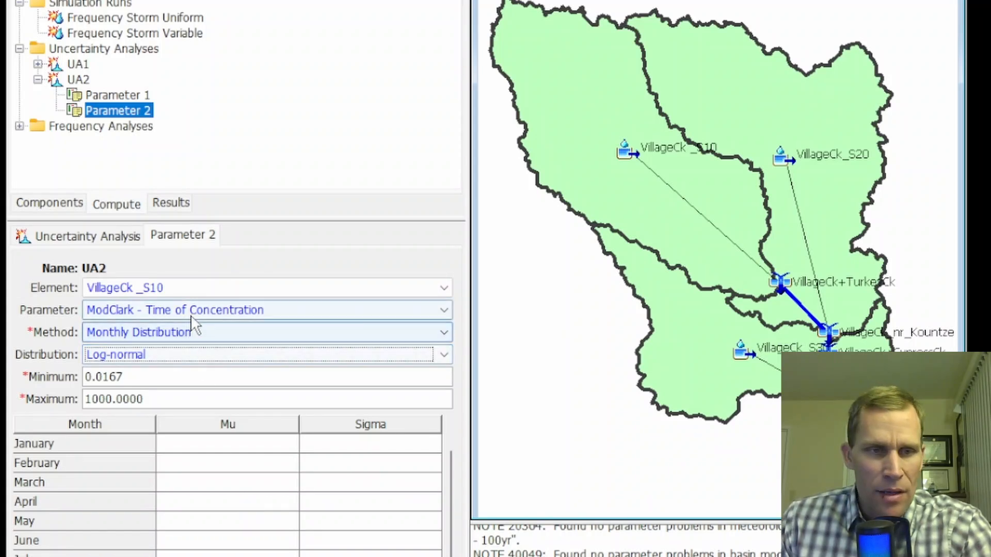
# Try the Regression With Additive Error method for Parameter 2, and replace it with a Specified Values - Random method
pyautogui.click(198, 333)
pyautogui.click(200, 351)
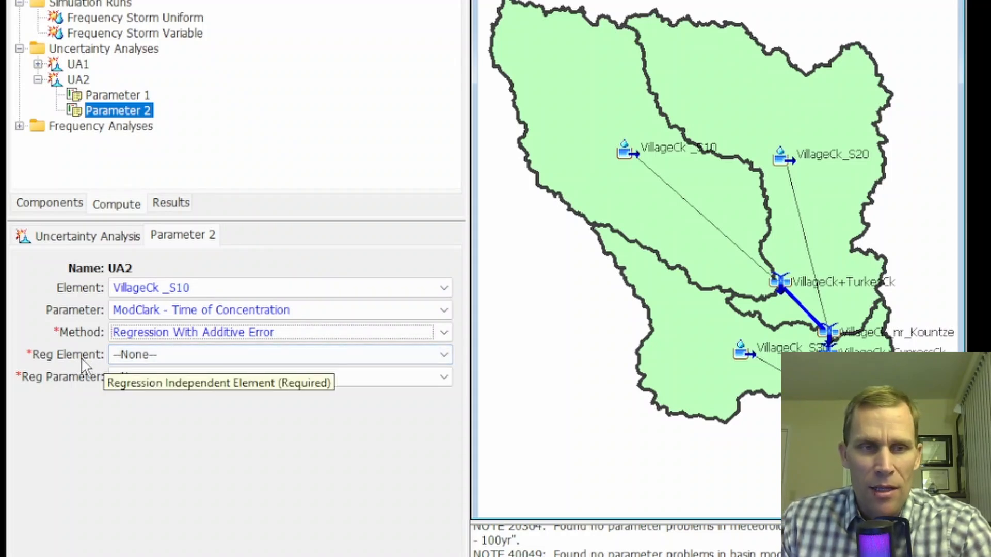
pyautogui.click(159, 332)
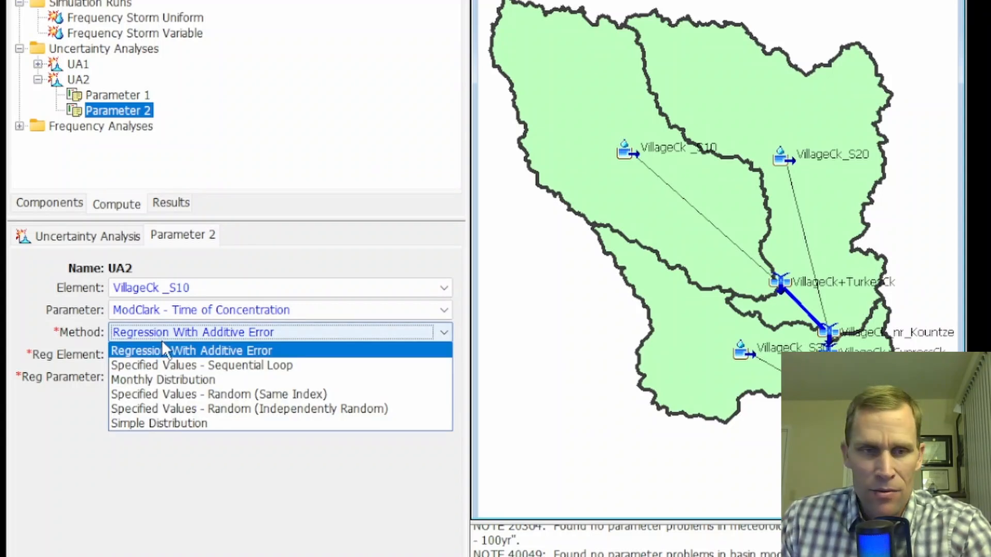
pyautogui.click(266, 405)
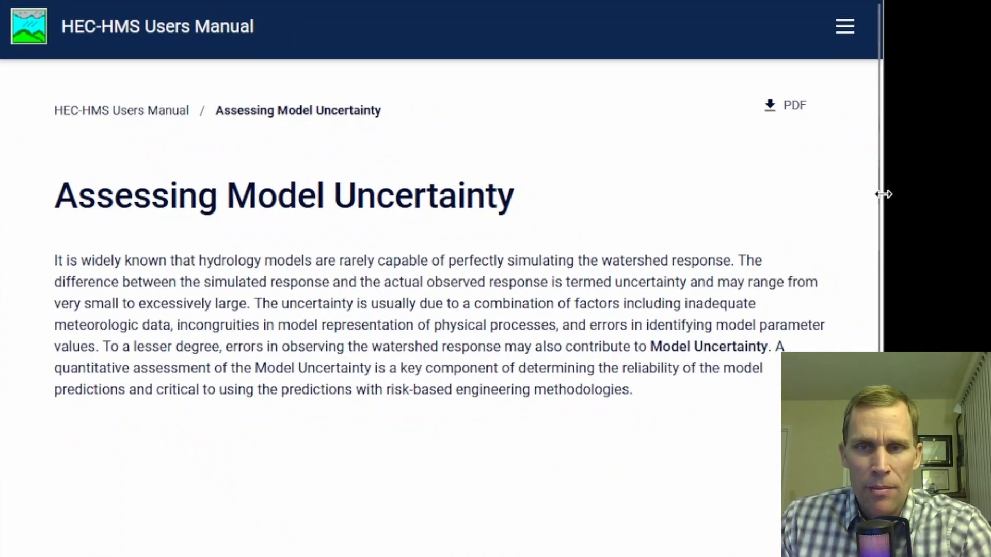
# Switch to the HEC-HMS Users Manual, open the Uncertainty Analyses page and examine the meteorologic model parameters available for sampling
pyautogui.moveTo(884, 194); pyautogui.dragTo(983, 194)
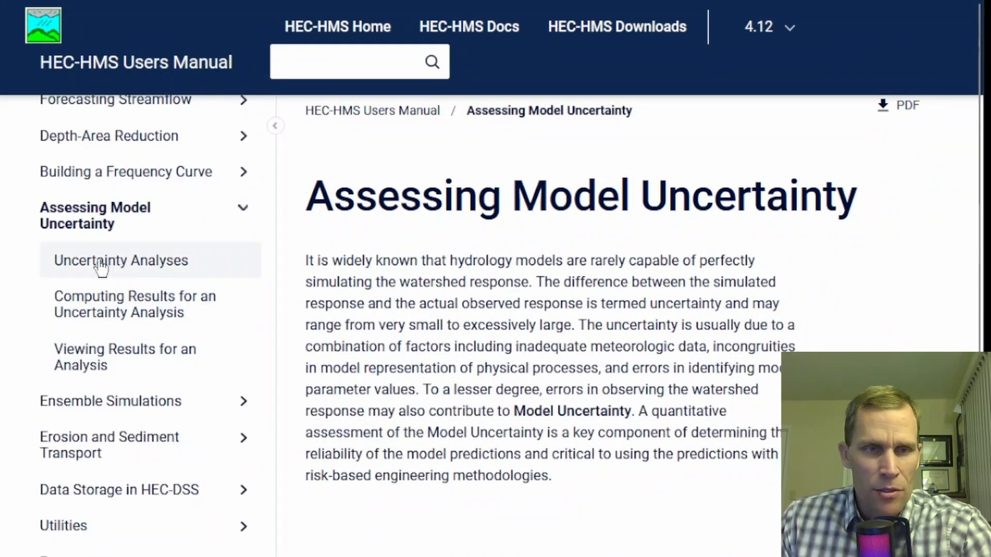
pyautogui.moveTo(982, 313); pyautogui.dragTo(956, 320)
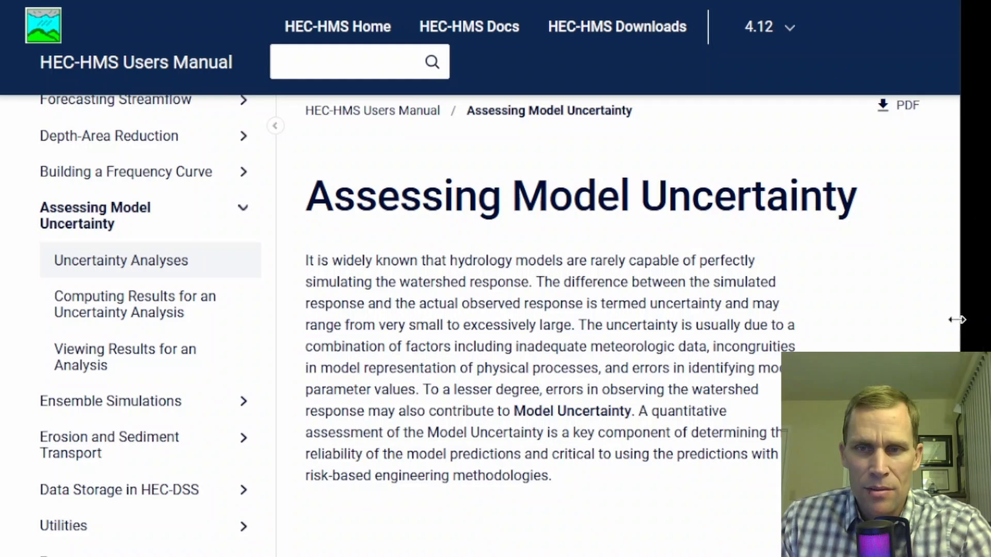
pyautogui.scroll(-20, 774, 314)
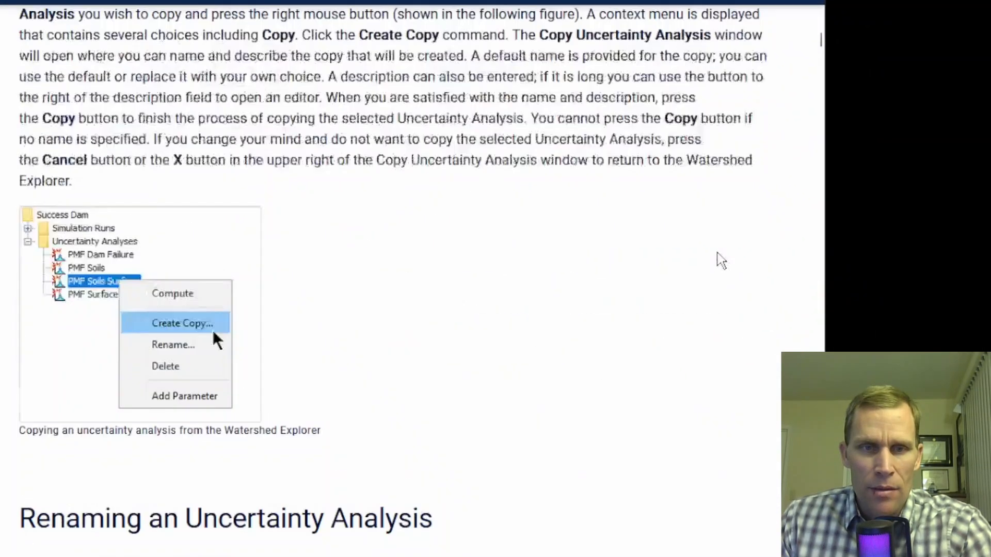
pyautogui.scroll(-15, 721, 260)
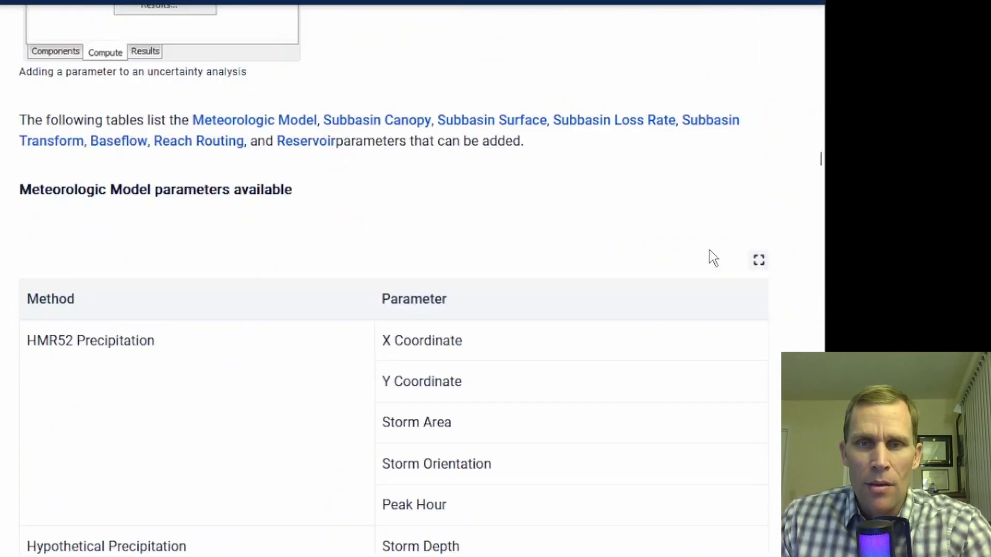
pyautogui.scroll(-2, 713, 258)
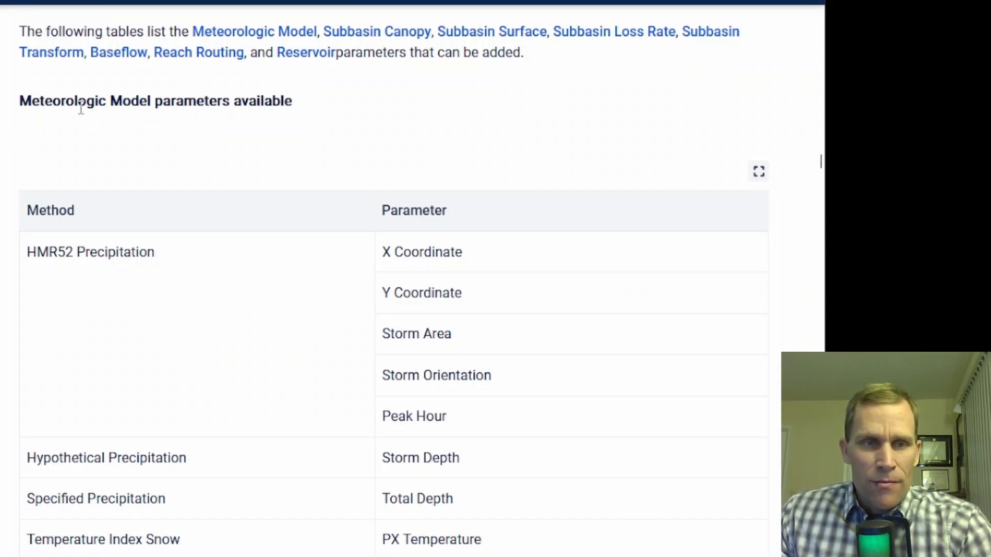
pyautogui.moveTo(121, 102); pyautogui.dragTo(178, 101)
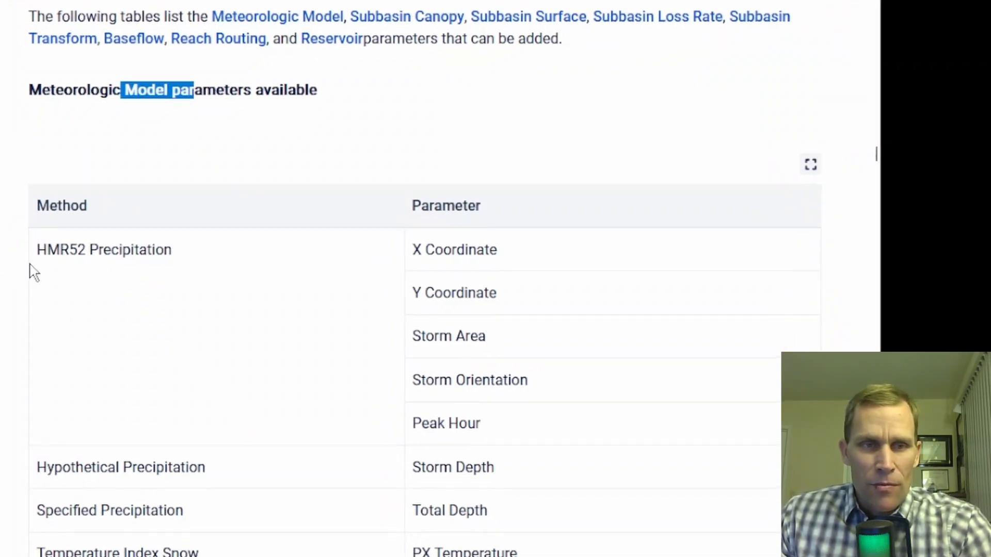
pyautogui.click(0, 270)
pyautogui.scroll(-2, 2, 270)
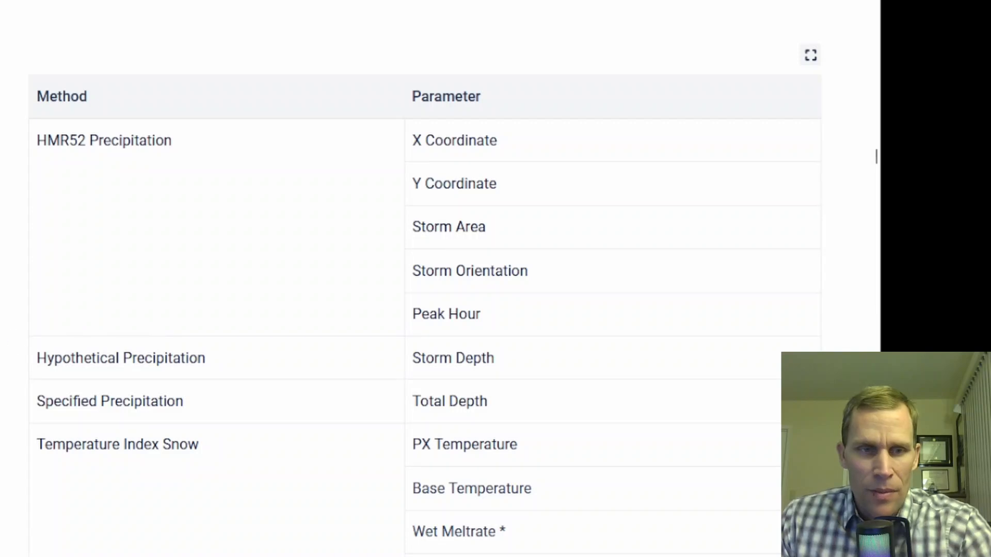
pyautogui.scroll(-1, 1, 333)
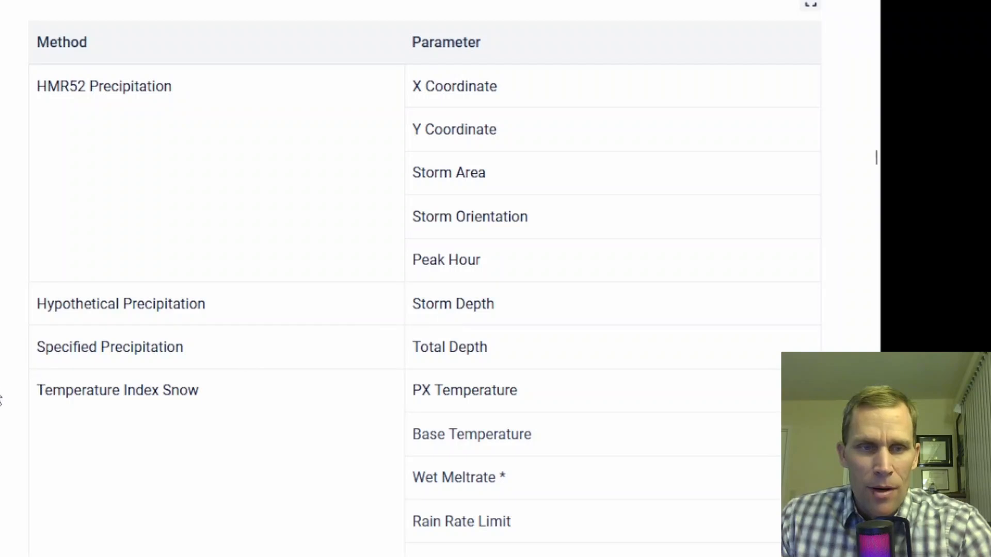
# Look through the manual's remaining tables of sampling parameters, from subbasin canopy to reservoir outlets and breaches
pyautogui.middleClick(853, 210)
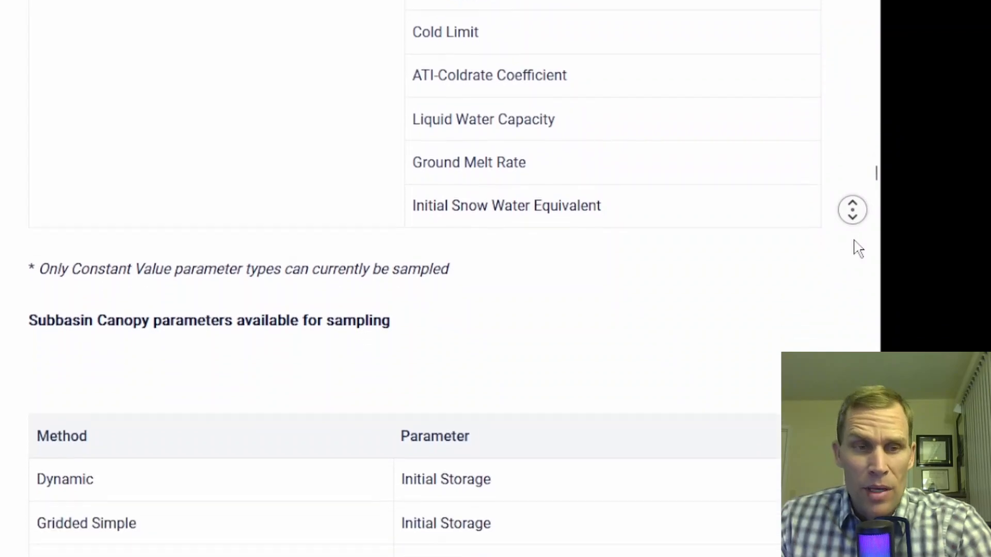
pyautogui.middleClick(852, 241)
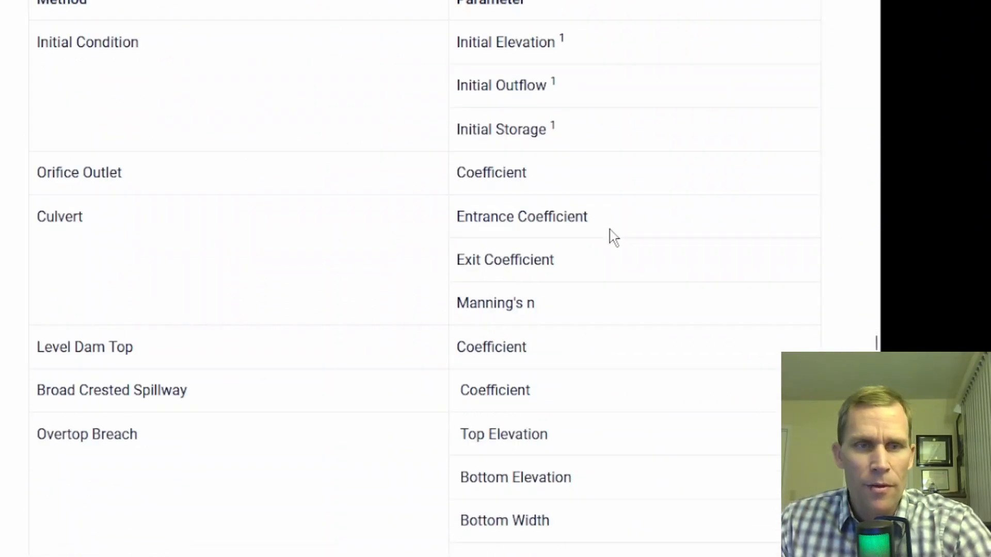
pyautogui.scroll(-20, 613, 238)
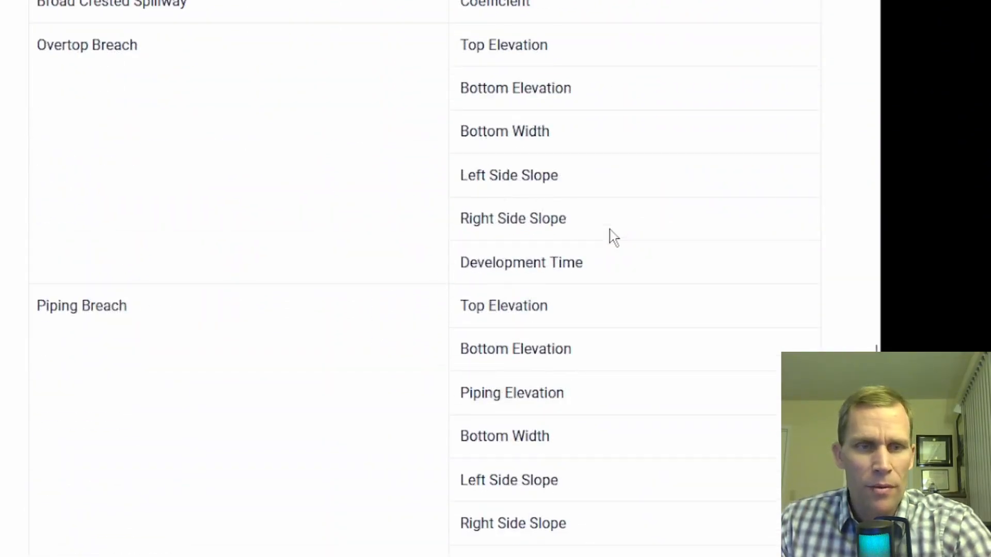
pyautogui.scroll(-1, 611, 234)
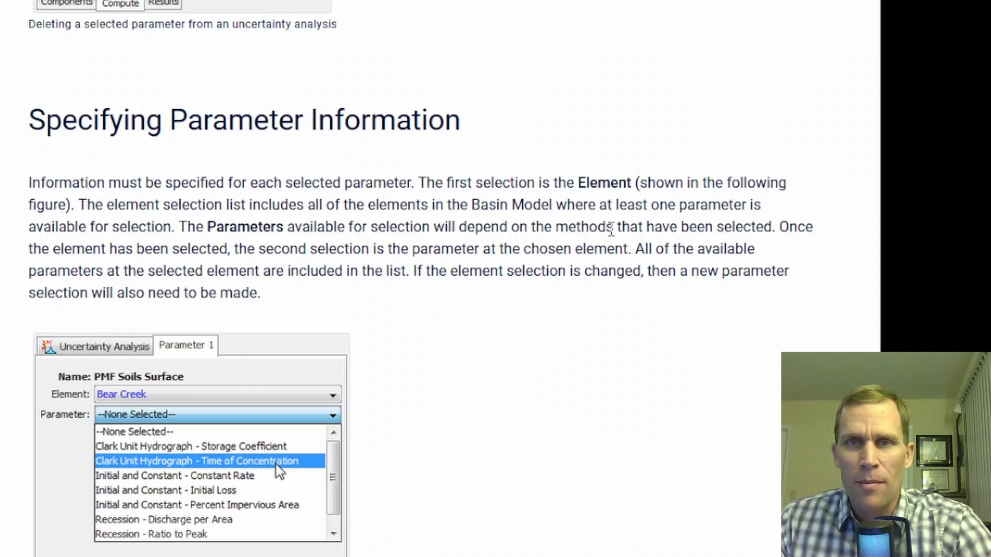
# Review the Simple Distribution sampling method in the manual and examine the formulas of the probability distribution functions
pyautogui.scroll(-20, 611, 231)
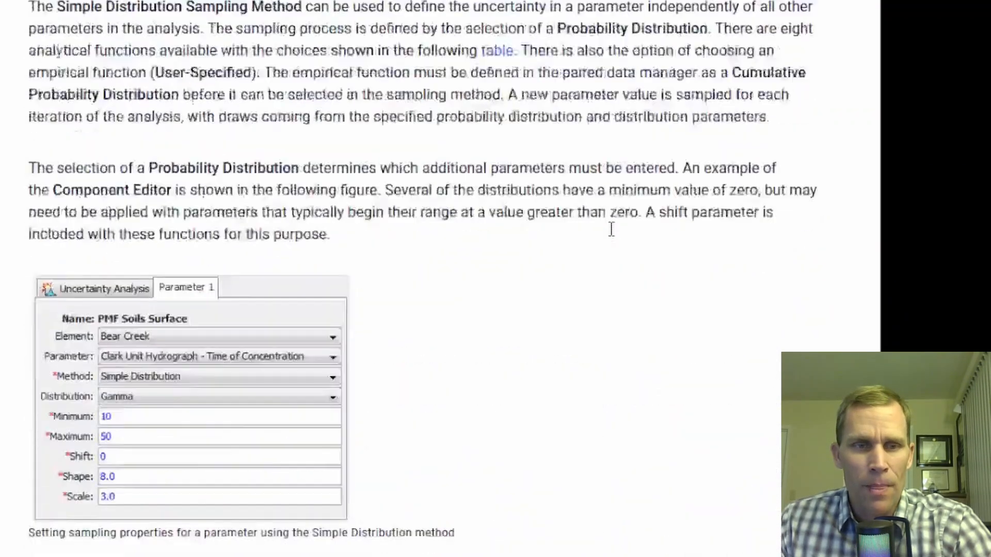
pyautogui.scroll(-15, 613, 238)
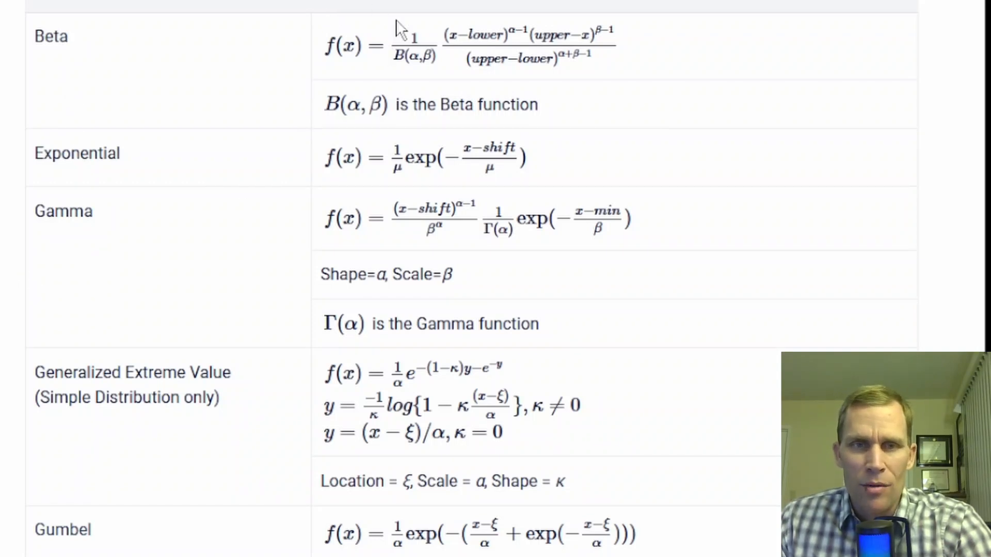
pyautogui.scroll(1, 655, 259)
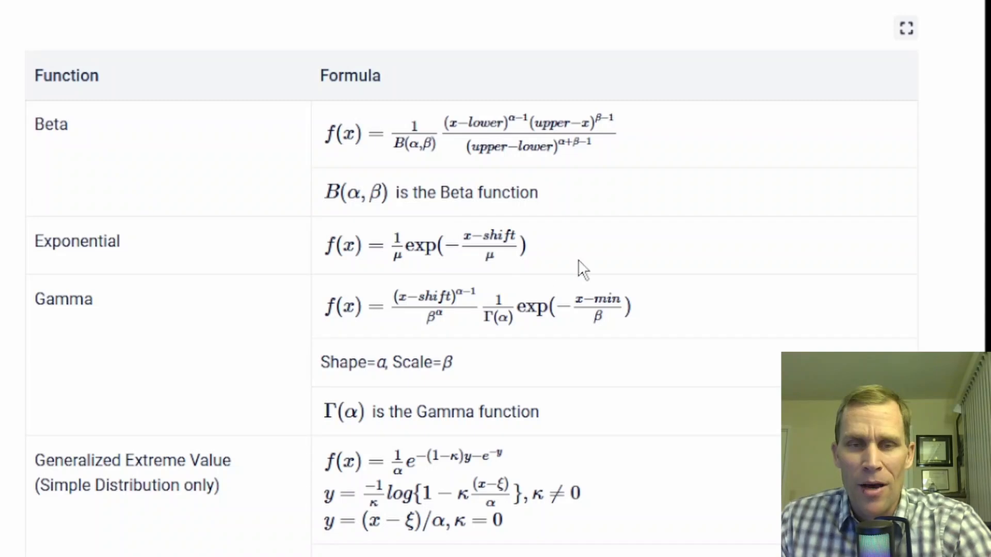
# Switch back to HEC-HMS and set Parameter 2 of UA2 to the Simple Distribution method with a Gamma distribution
pyautogui.middleClick(815, 240)
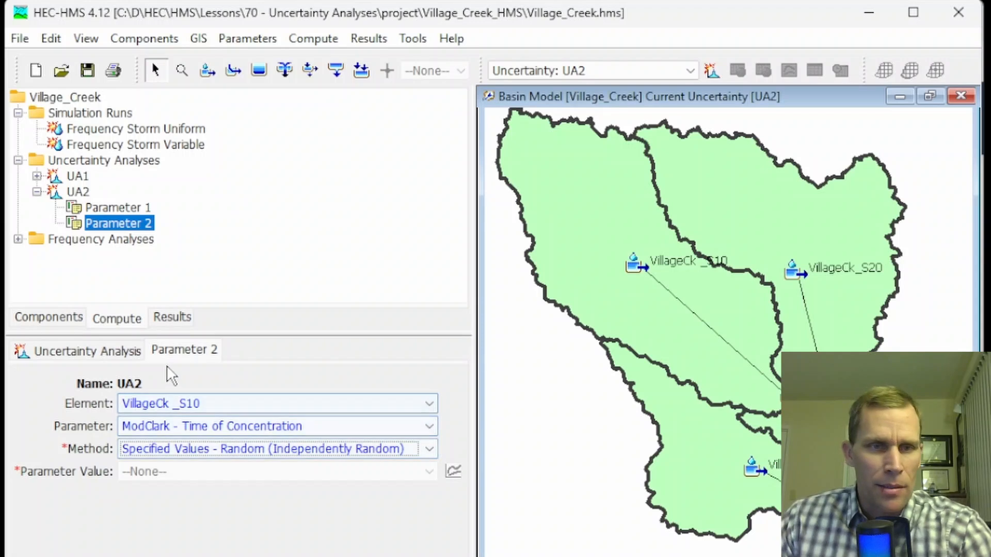
pyautogui.click(127, 224)
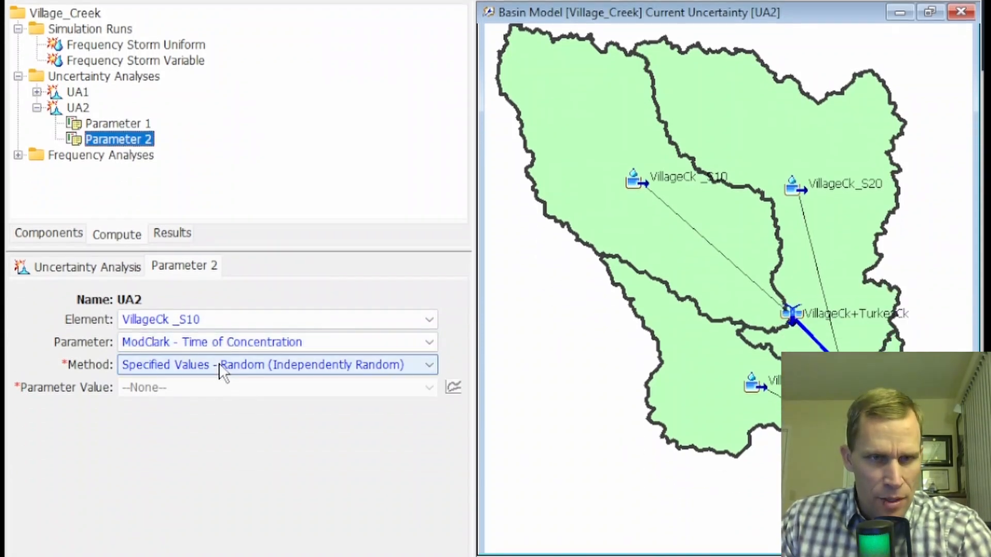
pyautogui.click(219, 434)
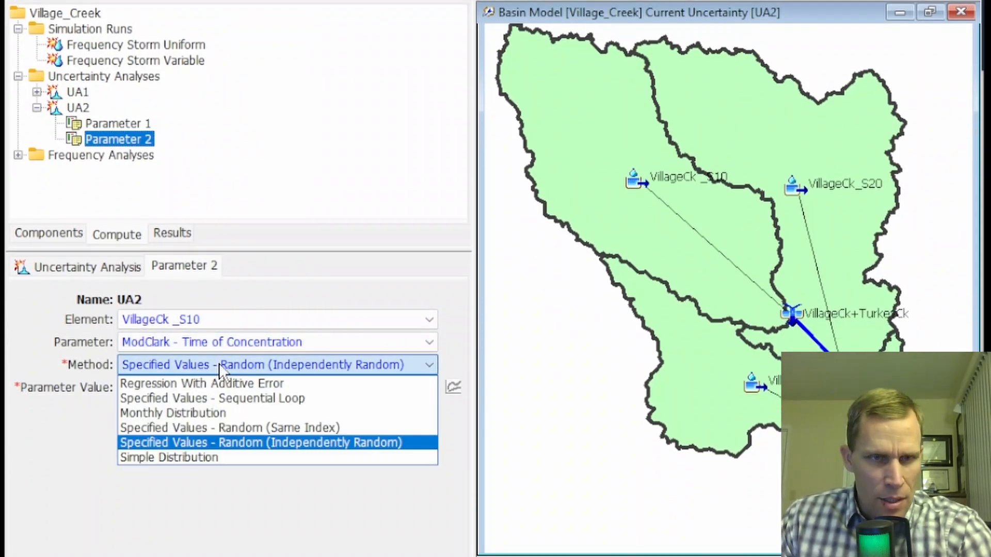
pyautogui.click(196, 458)
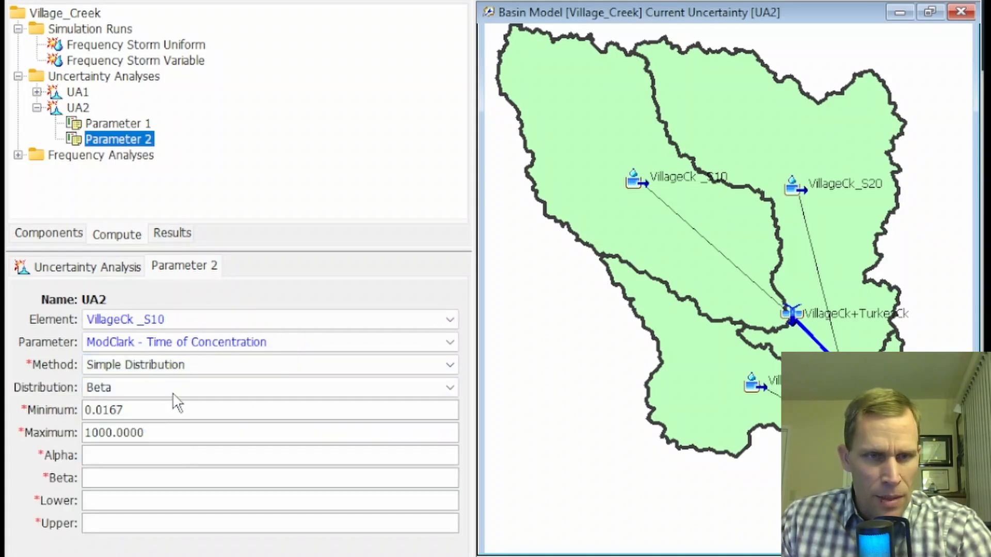
pyautogui.click(194, 387)
pyautogui.click(142, 435)
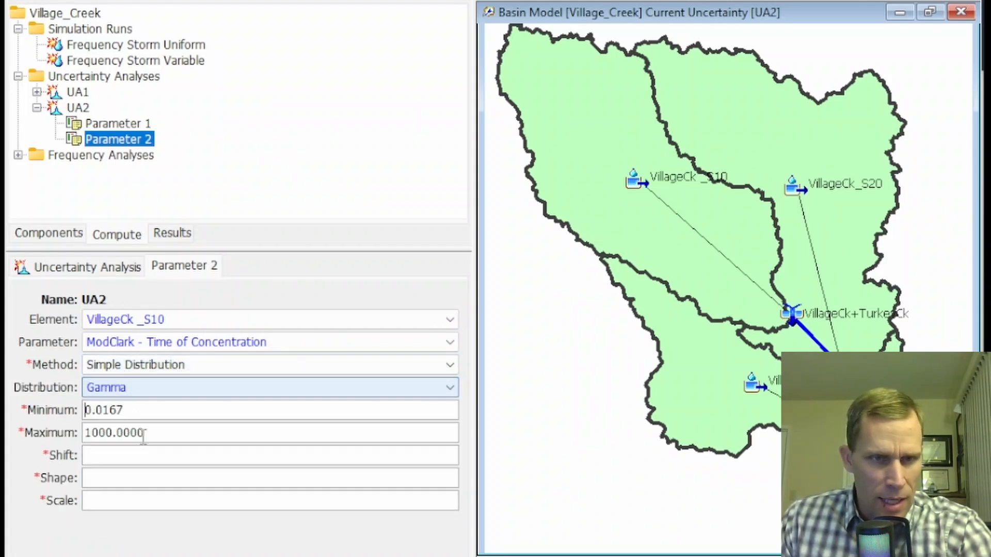
# Set the Gamma distribution's minimum to 7, maximum to 25, shift to 0 and shape to 25 for Parameter 2
pyautogui.doubleClick(152, 413)
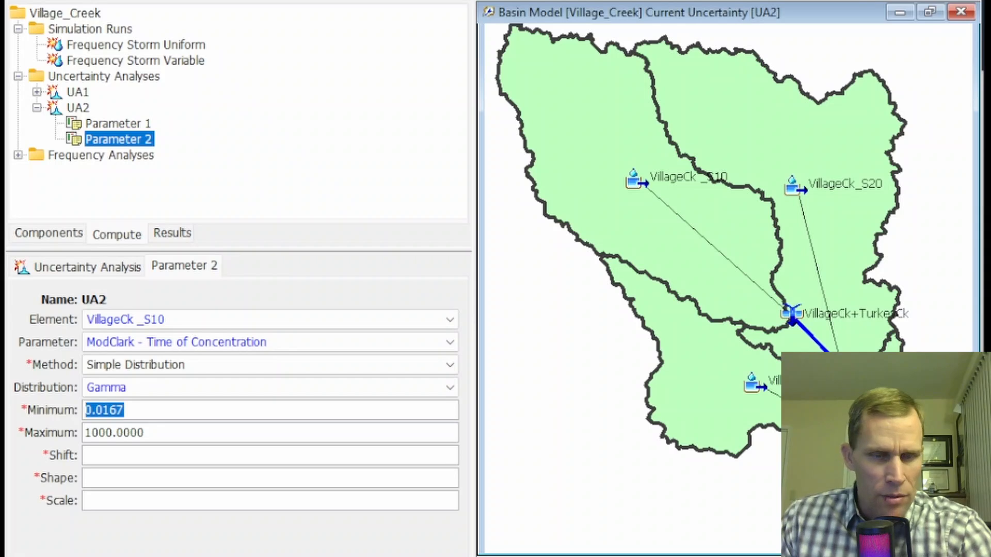
pyautogui.write('7')
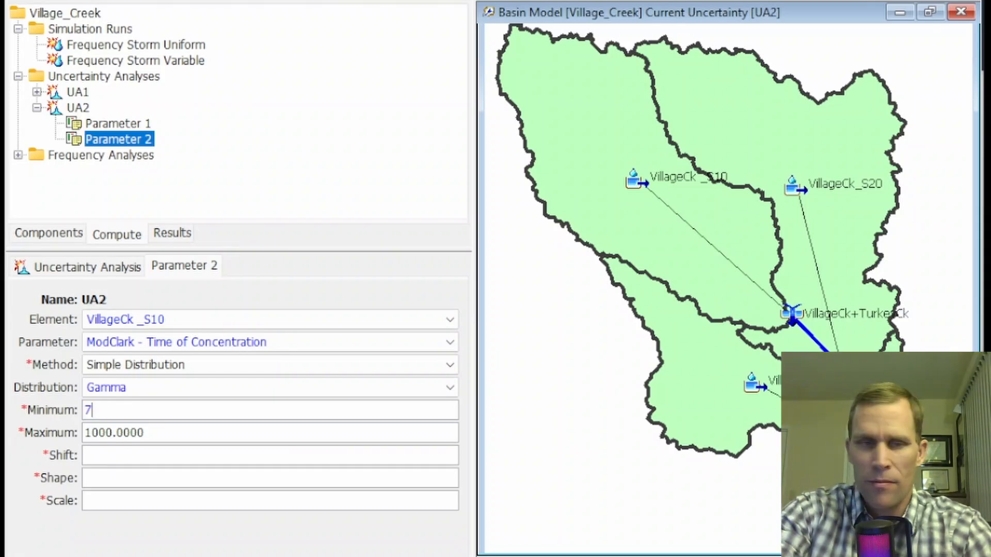
pyautogui.press('Tab')
pyautogui.write('25')
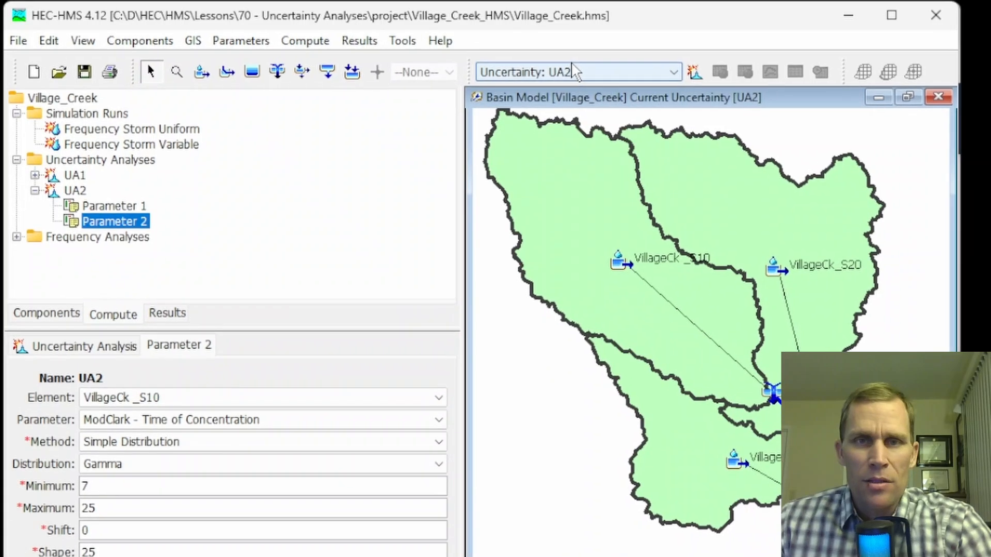
# Choose uncertainty analysis UA2 as the current compute selection
pyautogui.click(574, 71)
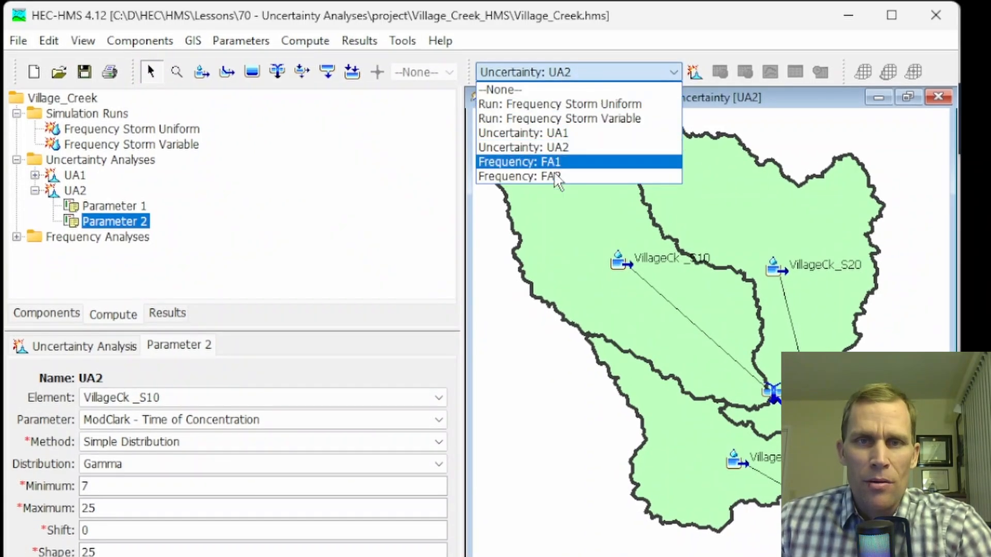
pyautogui.click(549, 147)
pyautogui.click(565, 70)
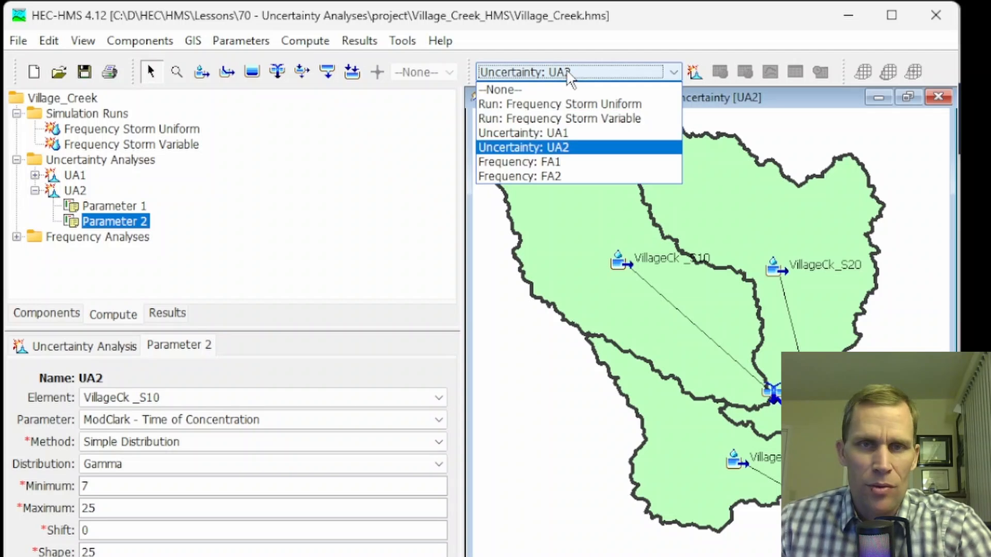
pyautogui.click(571, 146)
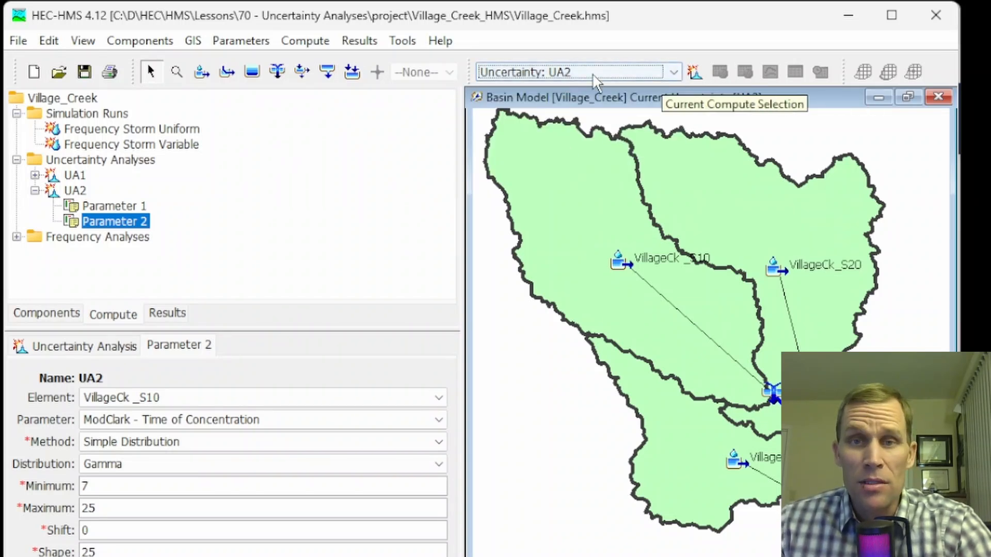
# Hide the Compute toolbar and show it again
pyautogui.click(83, 40)
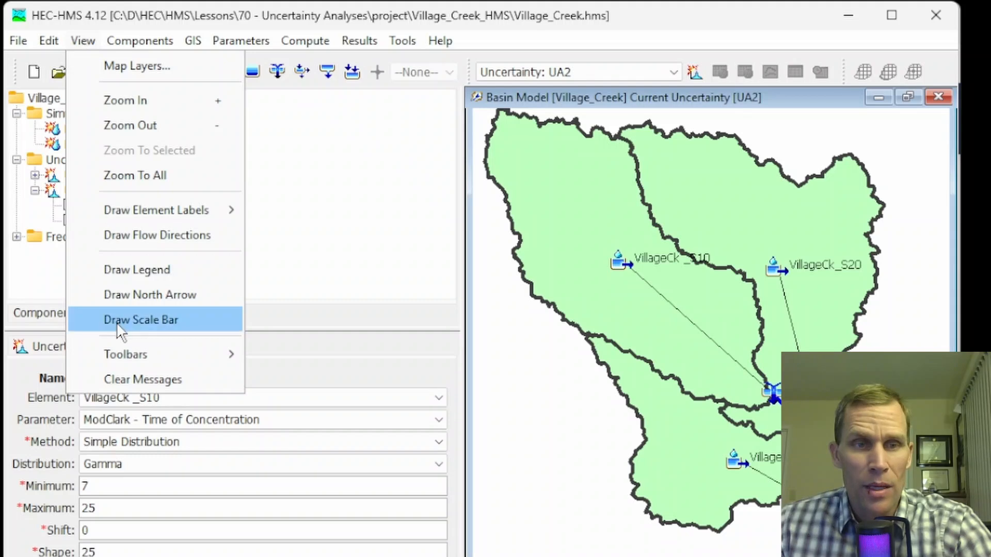
pyautogui.moveTo(136, 356)
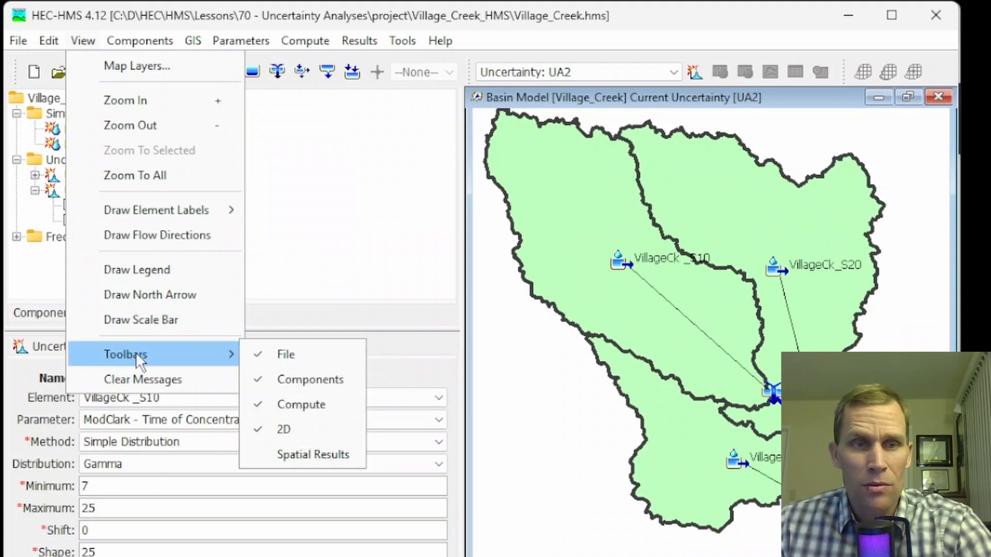
pyautogui.click(300, 404)
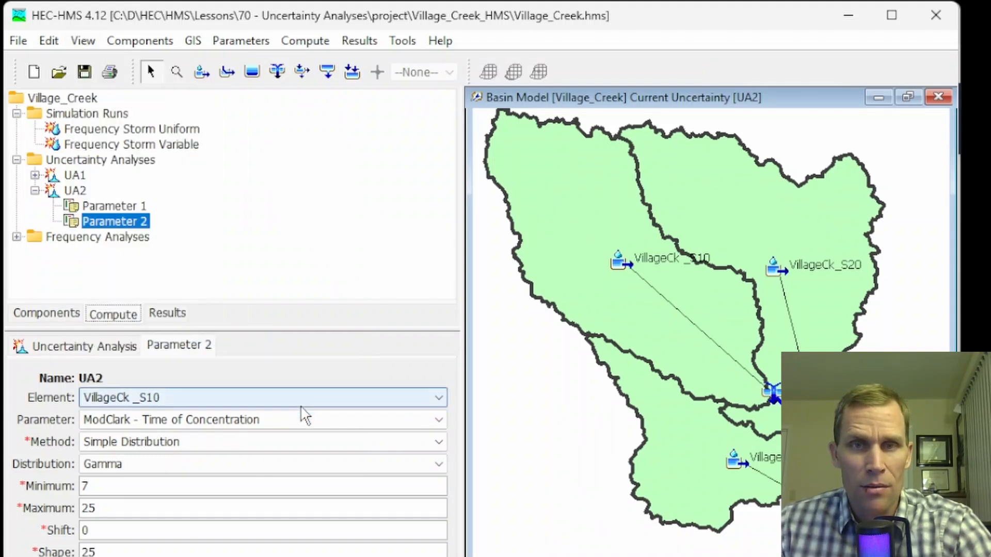
pyautogui.click(82, 40)
pyautogui.moveTo(188, 354)
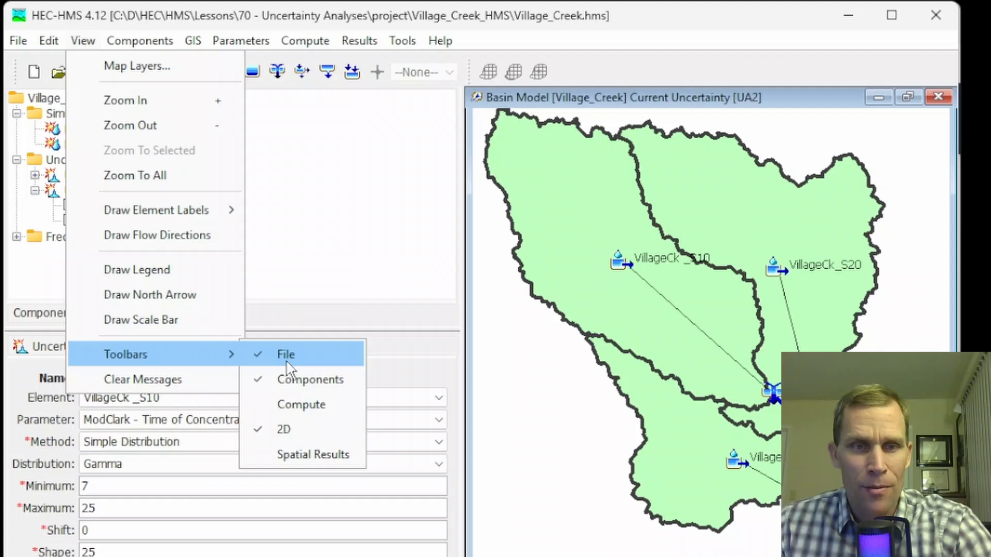
pyautogui.click(308, 404)
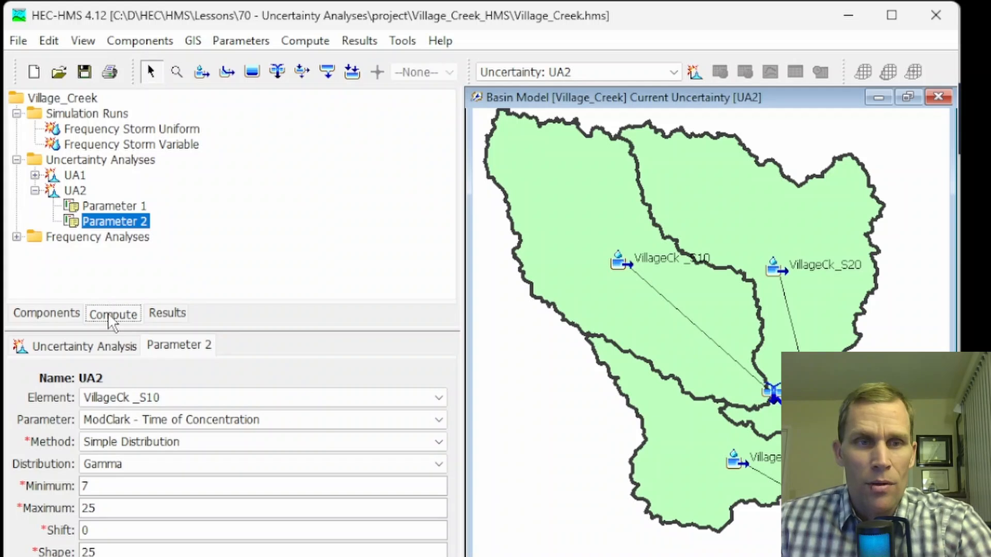
# Switch the current compute between UA2, UA1 and the Frequency Storm Uniform run, and make UA2 current again
pyautogui.click(78, 189)
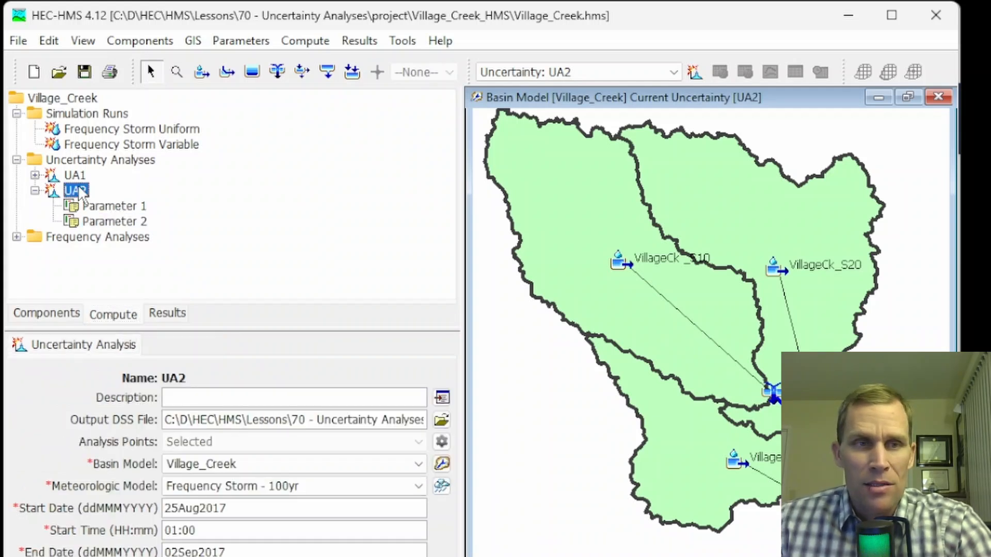
pyautogui.click(71, 174)
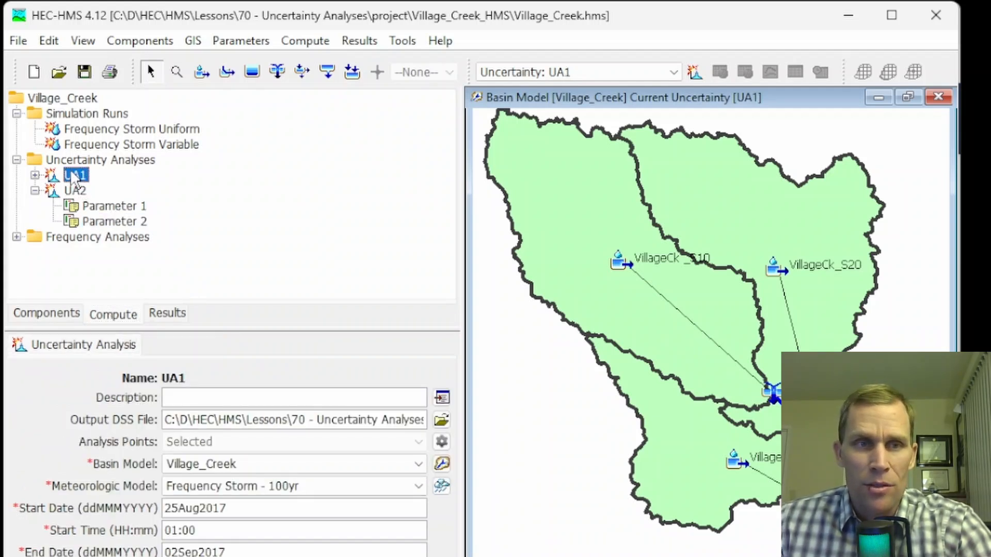
pyautogui.click(72, 189)
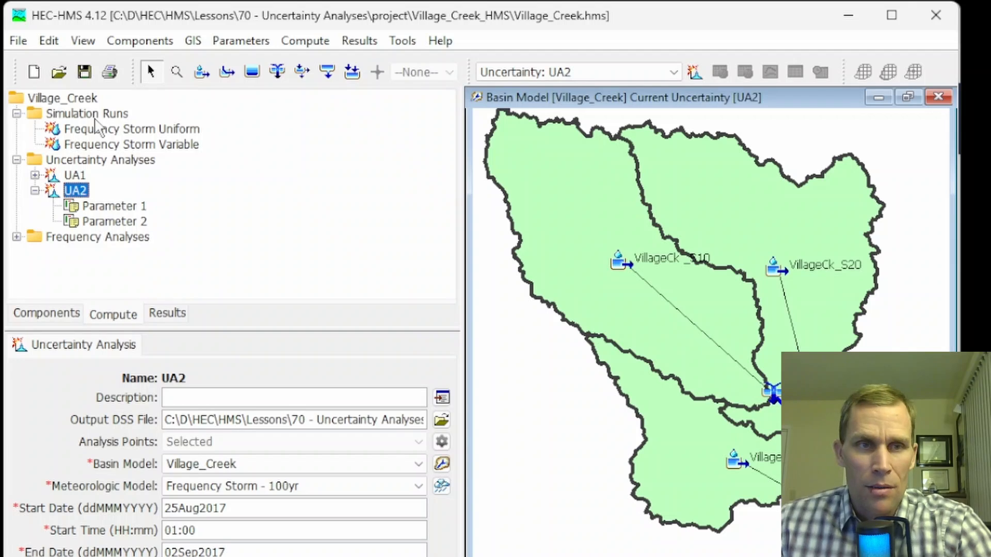
pyautogui.click(95, 128)
pyautogui.click(76, 193)
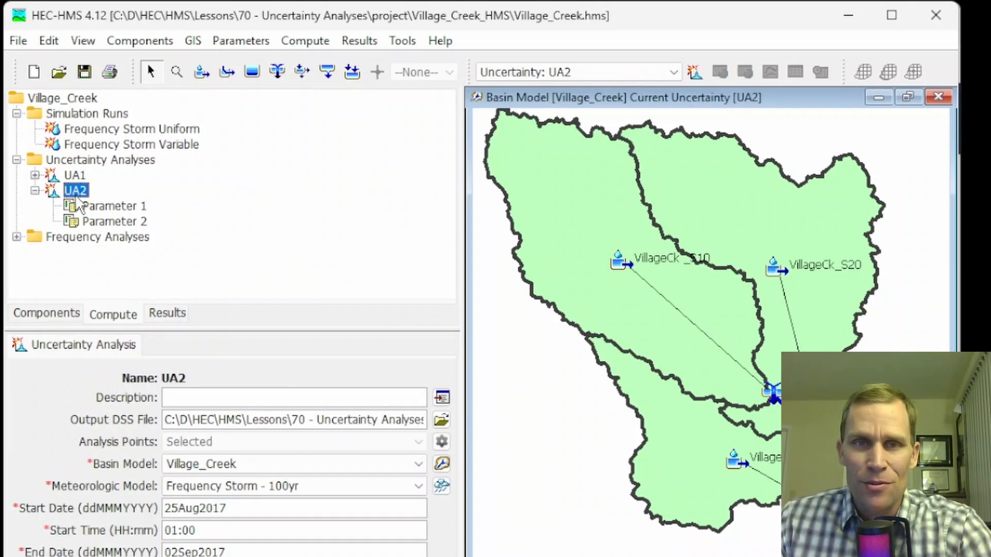
# Compute uncertainty analysis UA2 and look at the commands available for it in the project tree
pyautogui.click(695, 78)
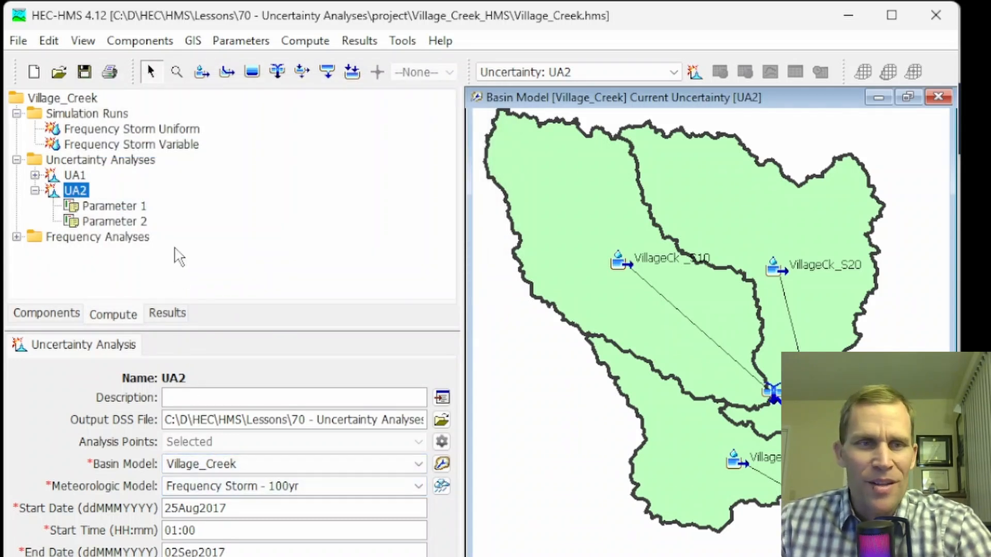
pyautogui.rightClick(74, 189)
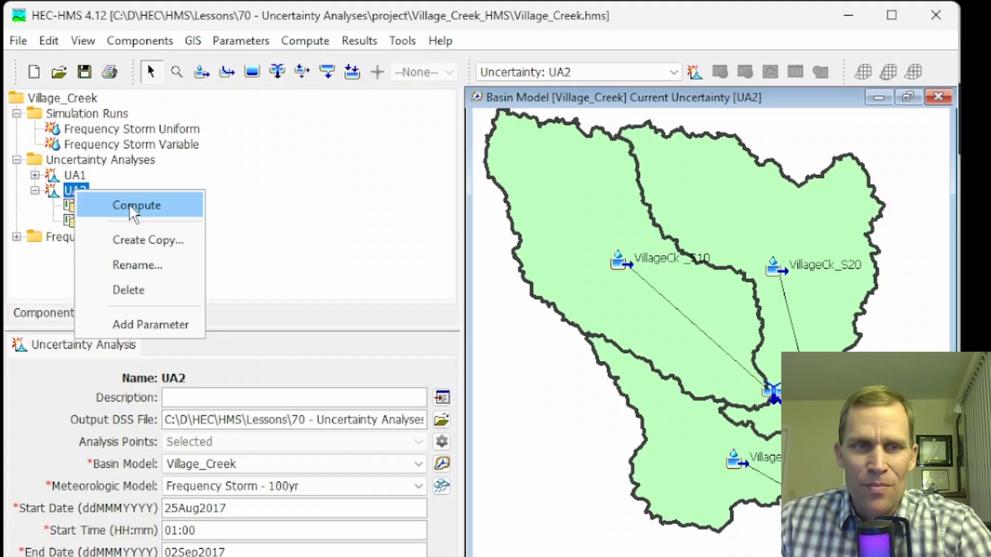
pyautogui.click(71, 190)
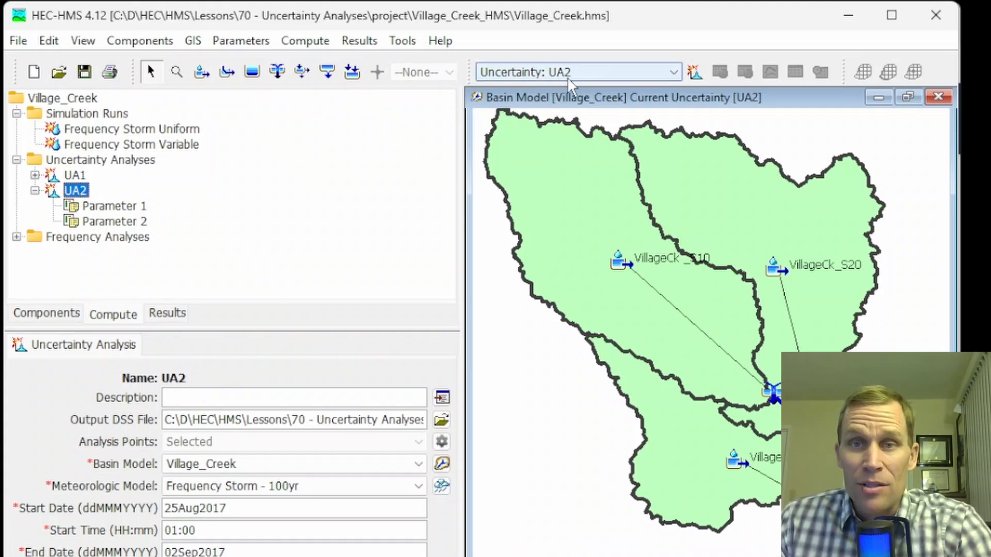
# Set up a multiple compute of uncertainty analyses UA1 and UA2, and close it without computing
pyautogui.click(315, 49)
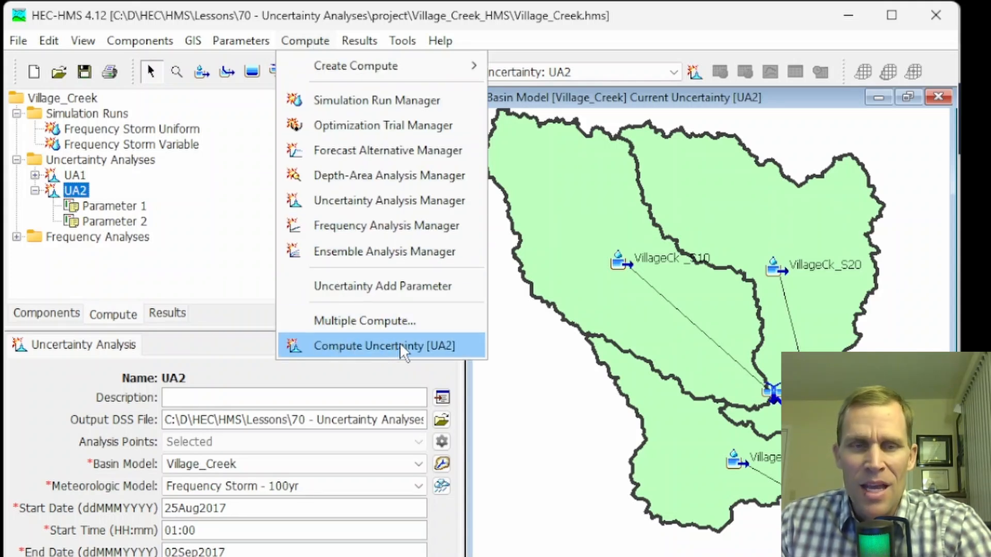
pyautogui.click(341, 320)
pyautogui.click(227, 131)
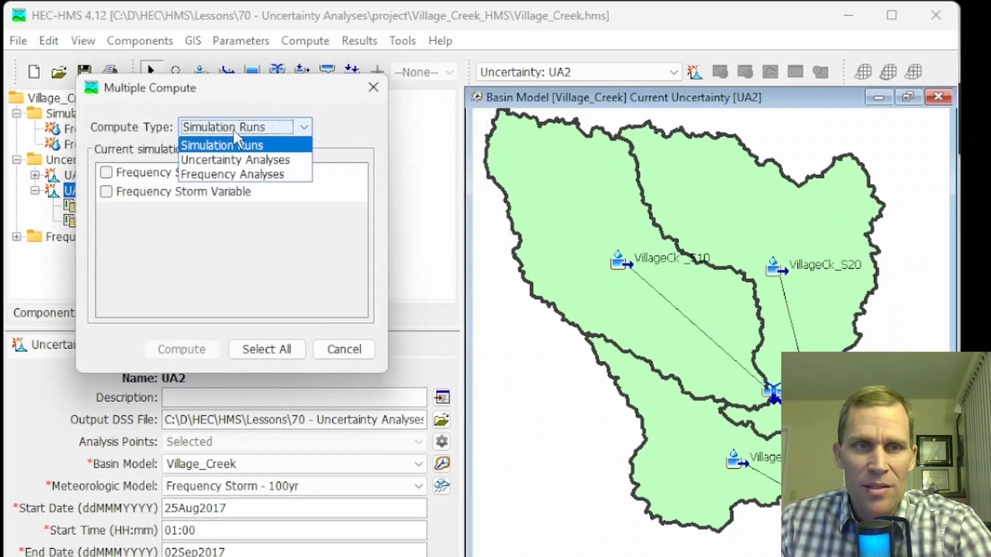
pyautogui.click(234, 159)
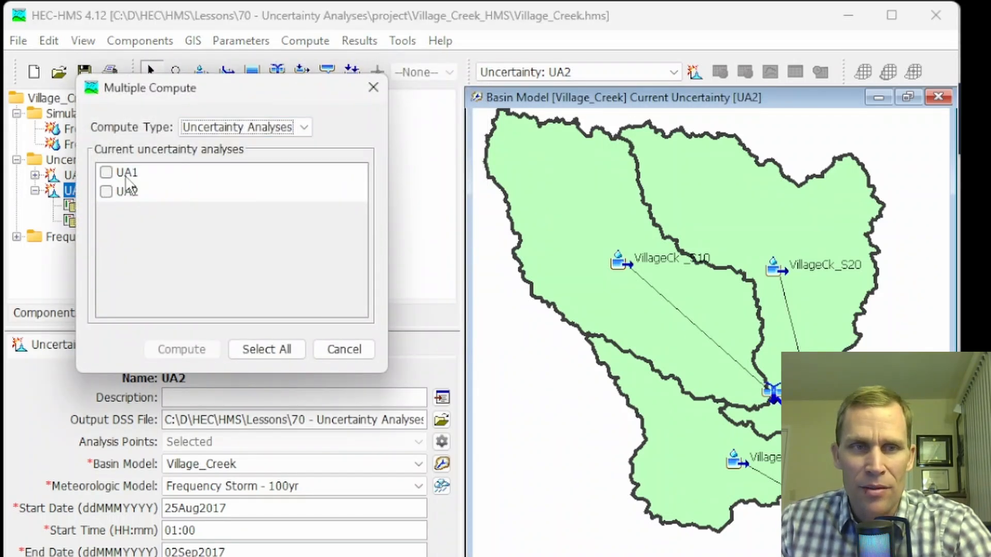
pyautogui.click(106, 172)
pyautogui.click(106, 192)
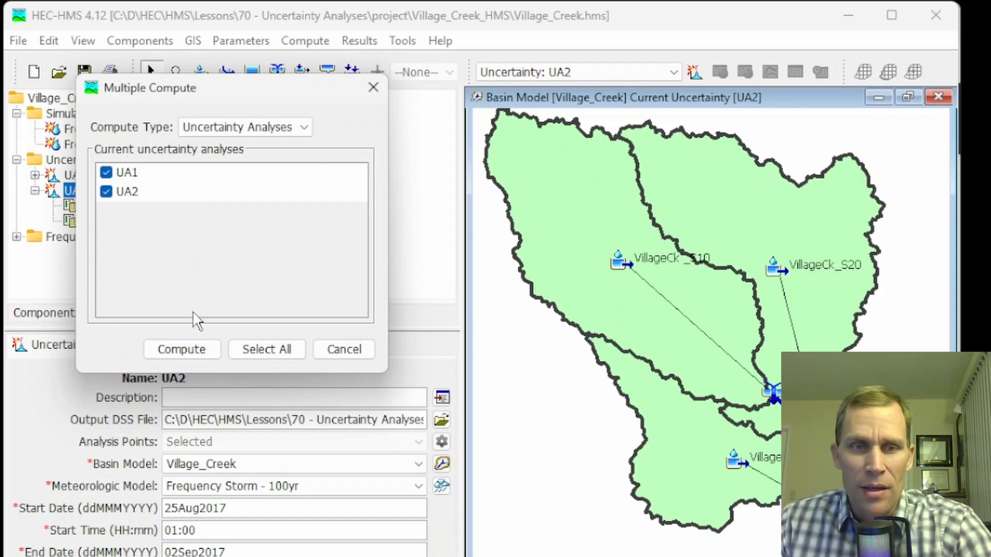
pyautogui.click(373, 88)
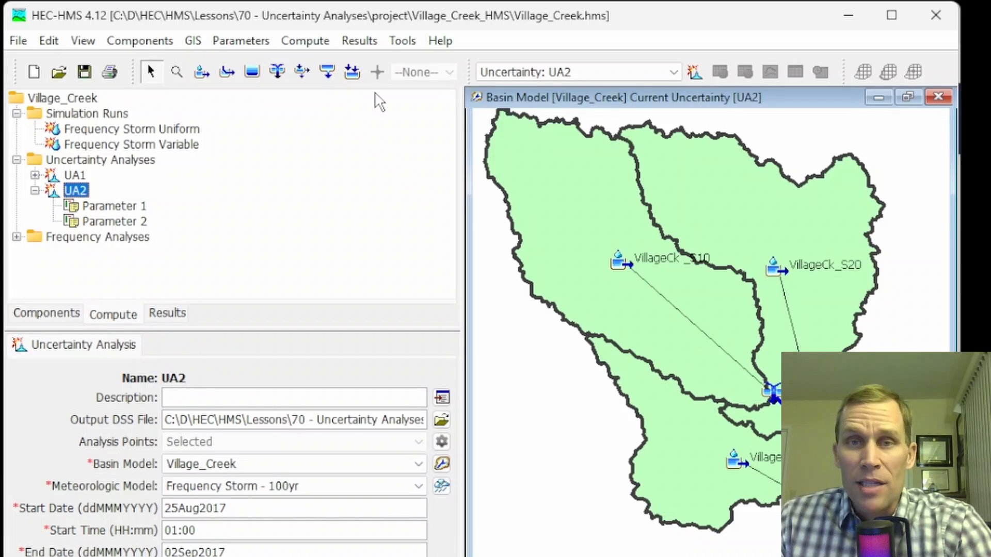
# Expand the results of uncertainty analysis UA2 and open the Parameter 1 sampling results table
pyautogui.click(173, 315)
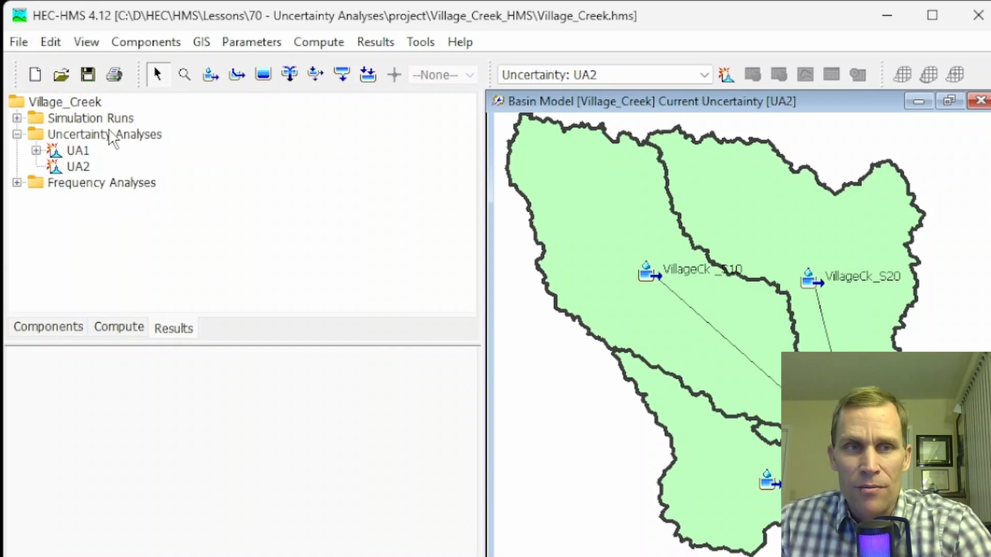
pyautogui.doubleClick(82, 168)
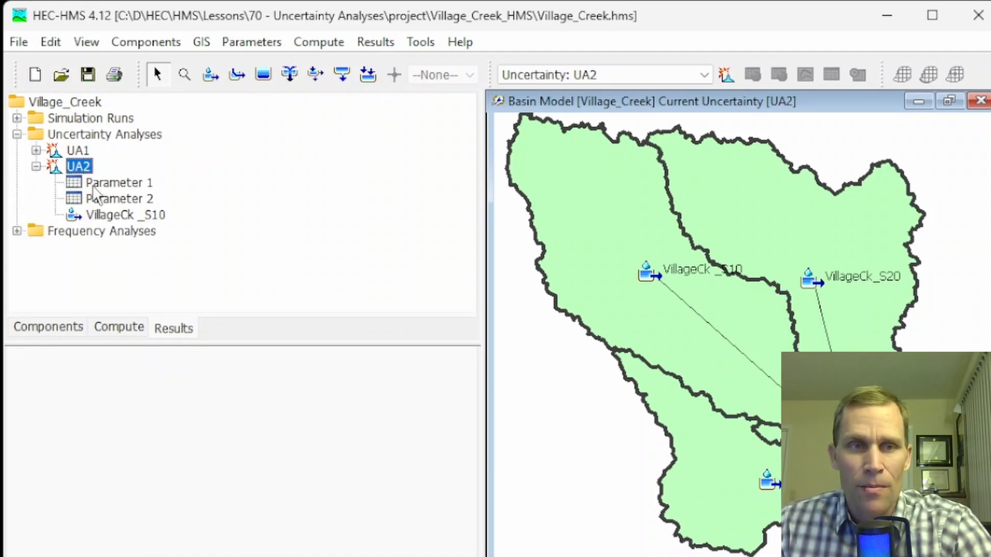
pyautogui.click(97, 194)
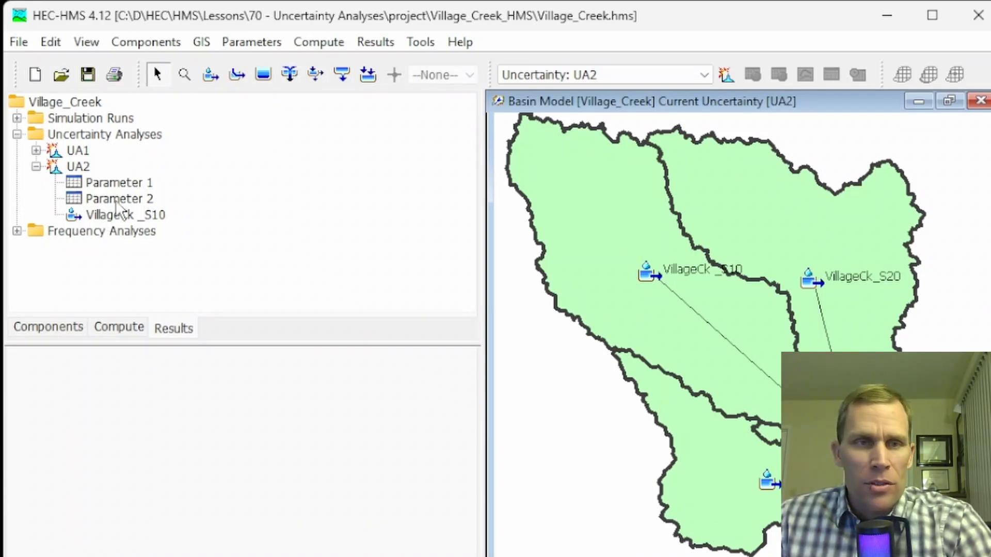
pyautogui.click(116, 184)
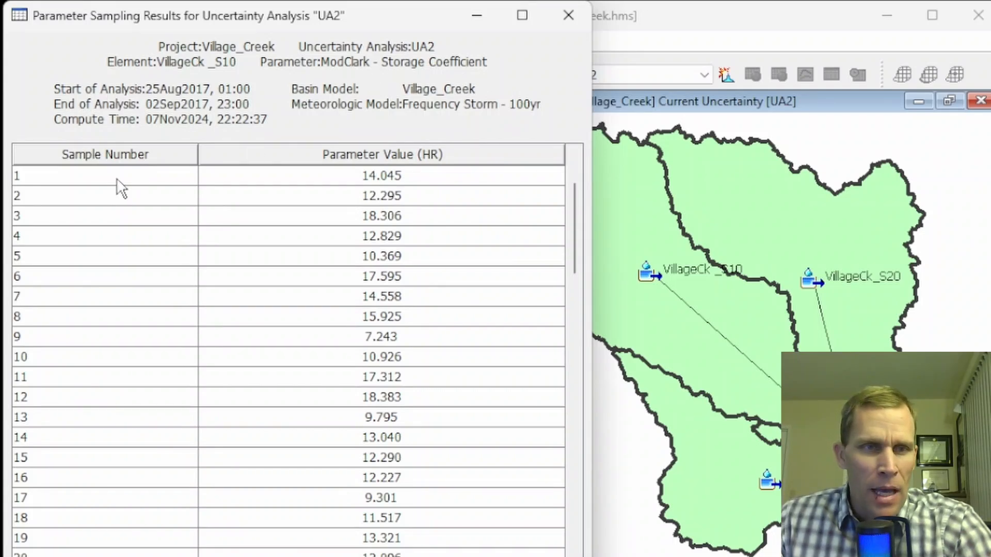
# Examine the sample numbers and the sampled storage coefficient values in the results table
pyautogui.moveTo(114, 178); pyautogui.dragTo(129, 552)
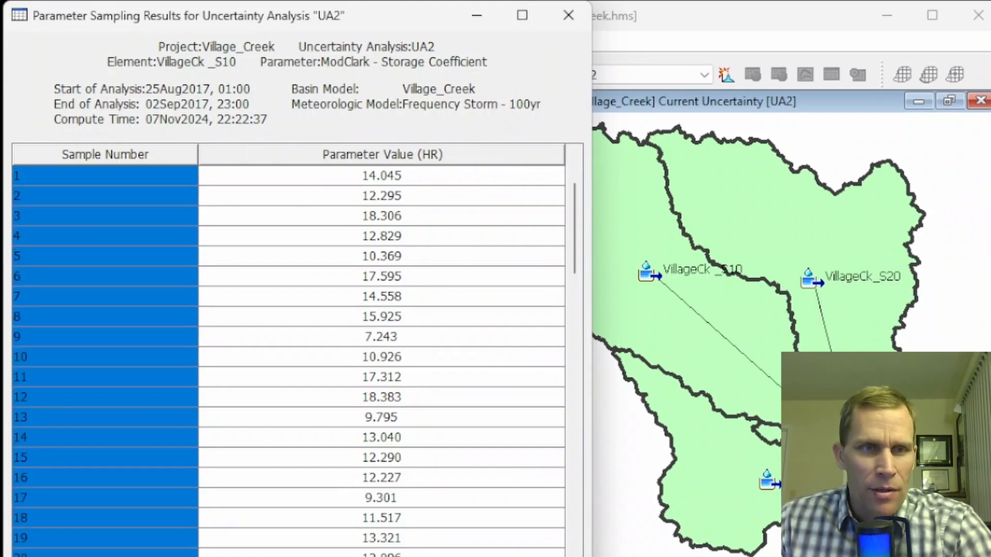
pyautogui.click(122, 448)
pyautogui.moveTo(335, 181); pyautogui.dragTo(351, 553)
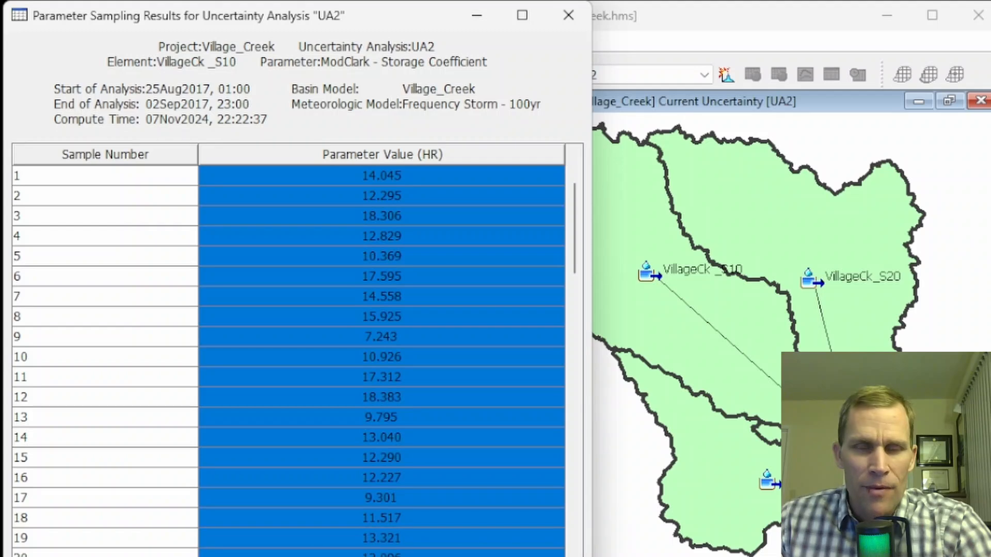
pyautogui.click(345, 542)
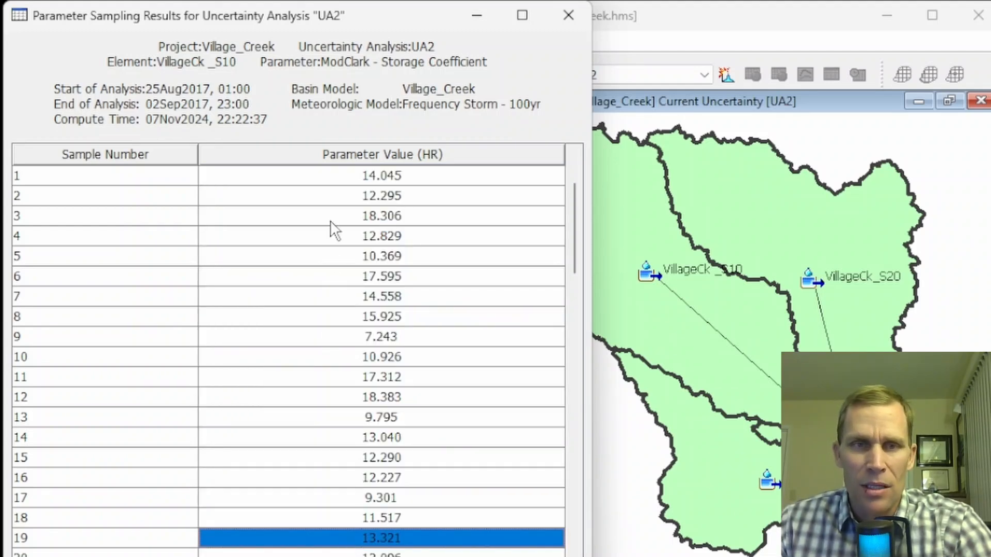
# Review storage coefficient samples 1 to 8, close that table, and view the Parameter 2 time of concentration sampling results of UA2
pyautogui.click(324, 180)
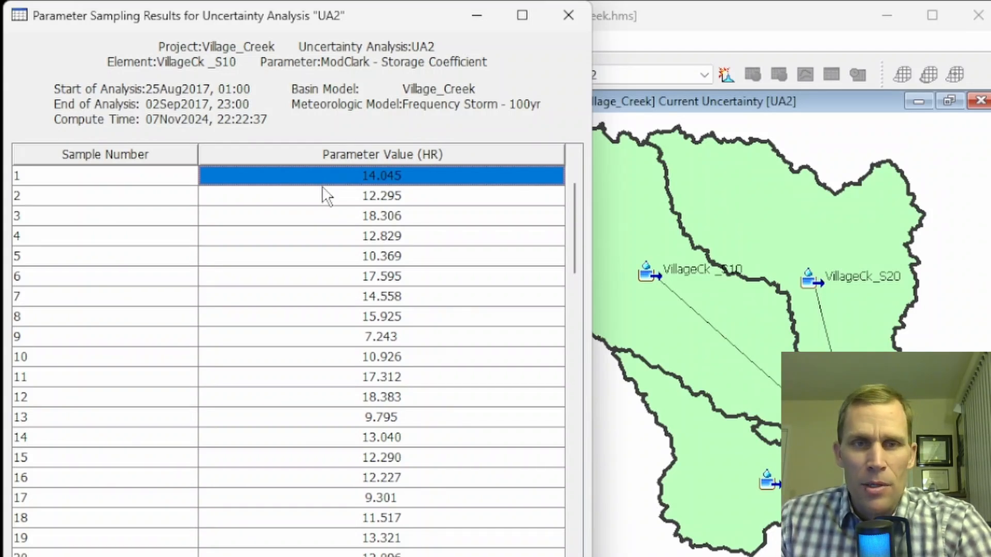
pyautogui.moveTo(330, 196); pyautogui.dragTo(303, 312)
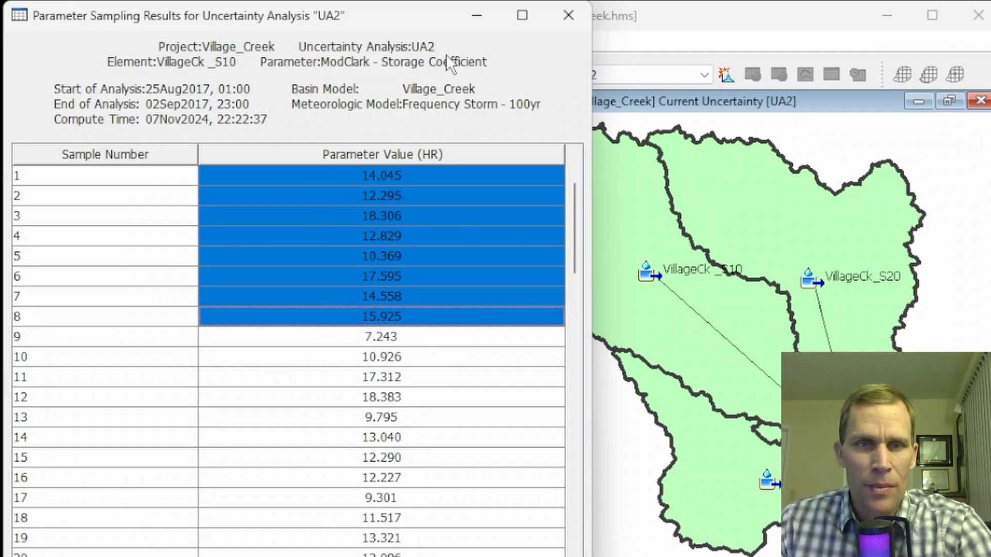
pyautogui.click(567, 15)
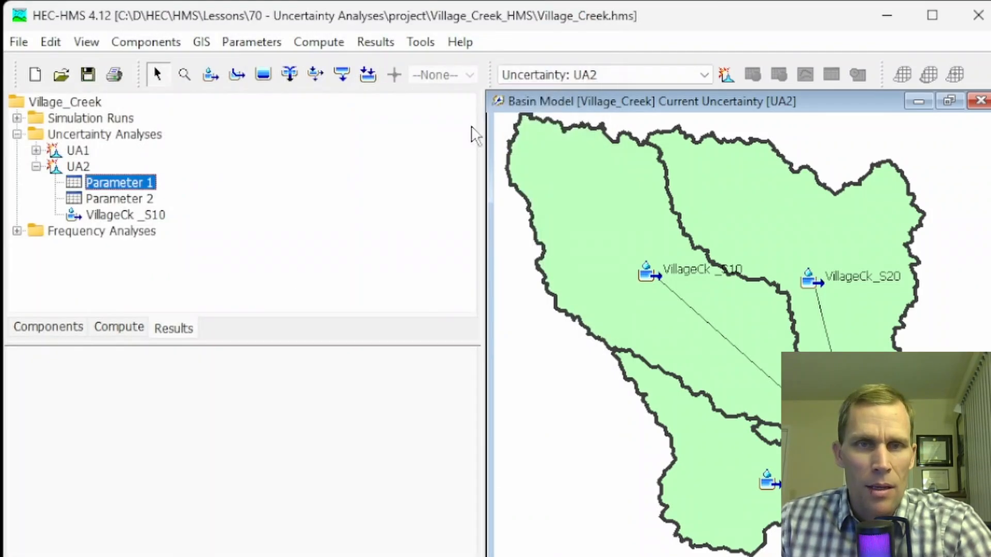
pyautogui.doubleClick(116, 202)
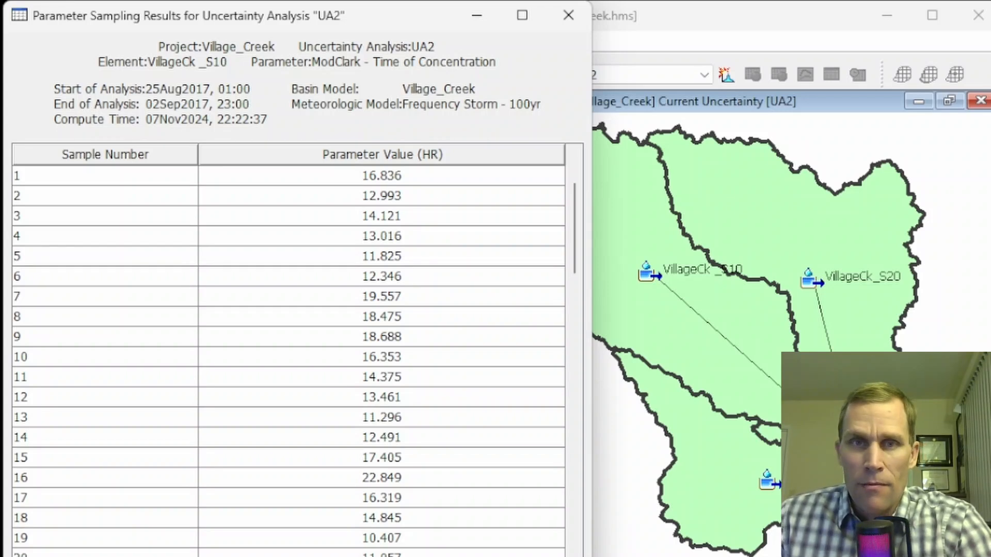
pyautogui.click(568, 16)
# Expand the VillageCk _S10 results of UA2 and examine the mean, standard deviation, maximum and minimum curves in the Outflow graph, closing it when done
pyautogui.click(116, 216)
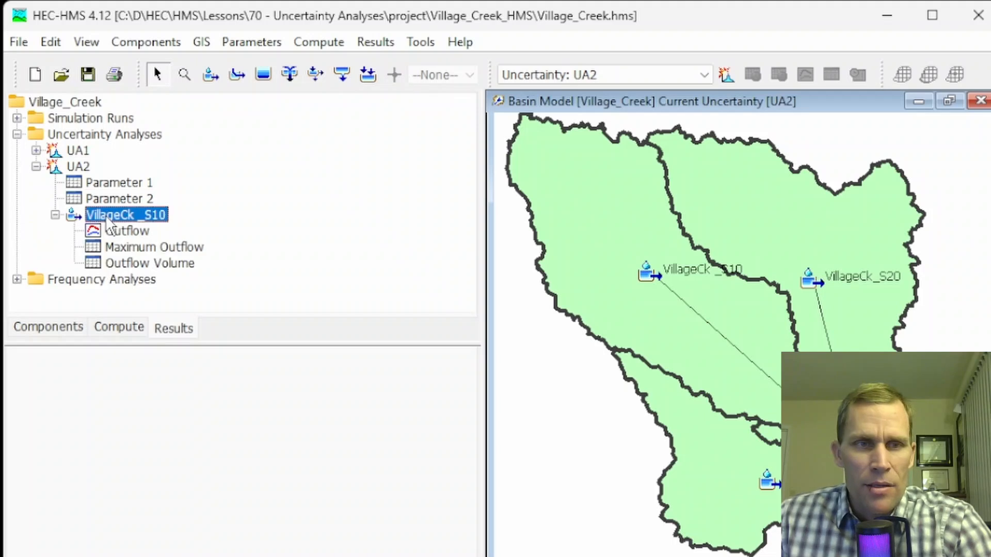
pyautogui.click(124, 231)
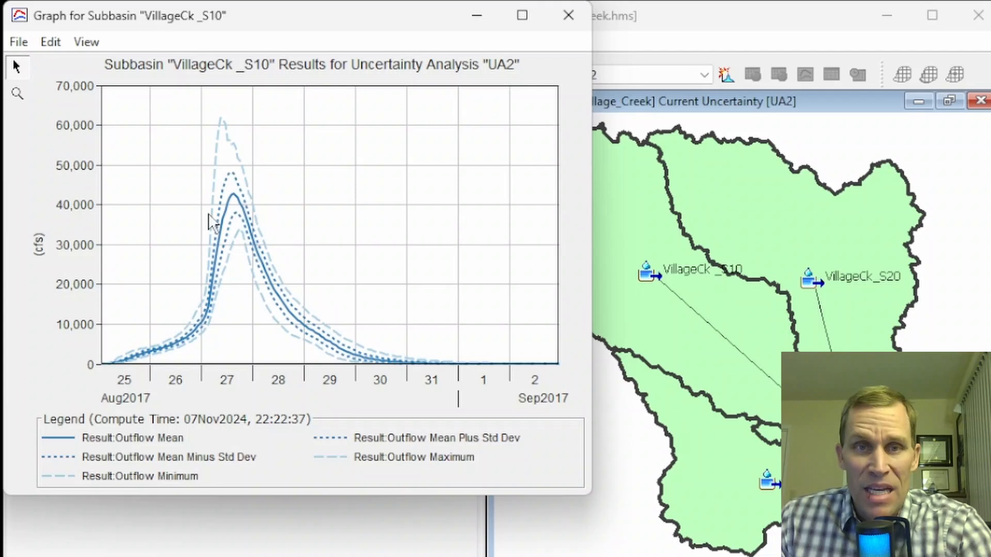
pyautogui.moveTo(323, 355)
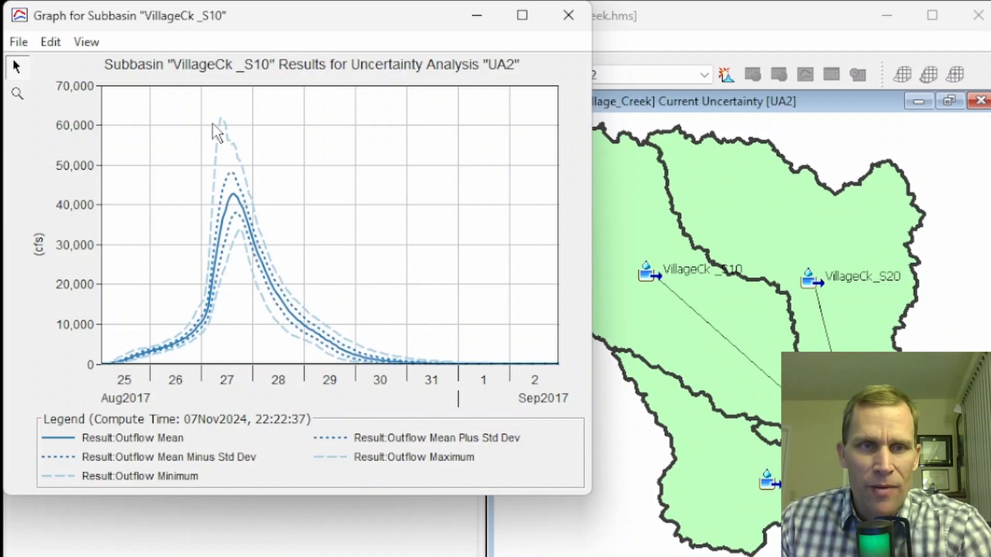
pyautogui.moveTo(228, 131)
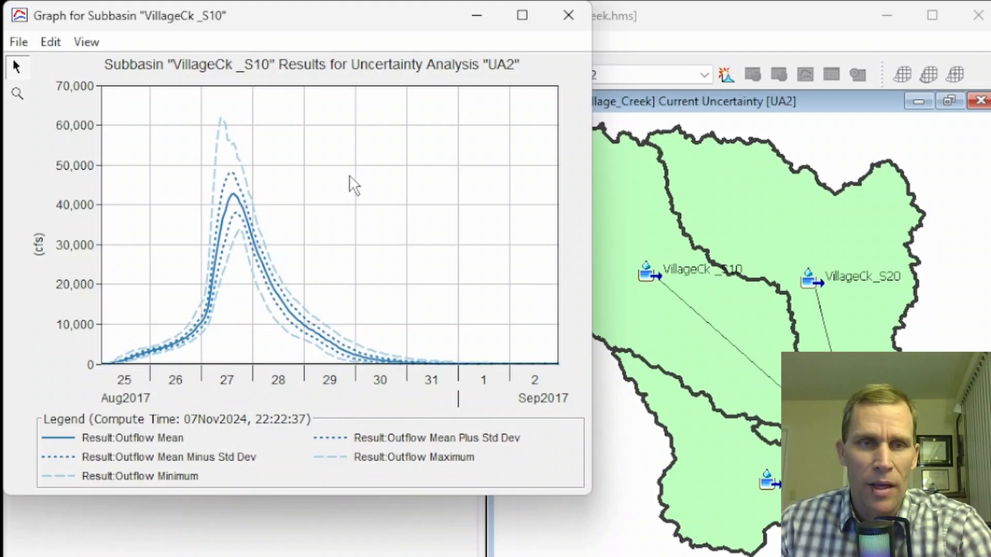
pyautogui.moveTo(213, 175)
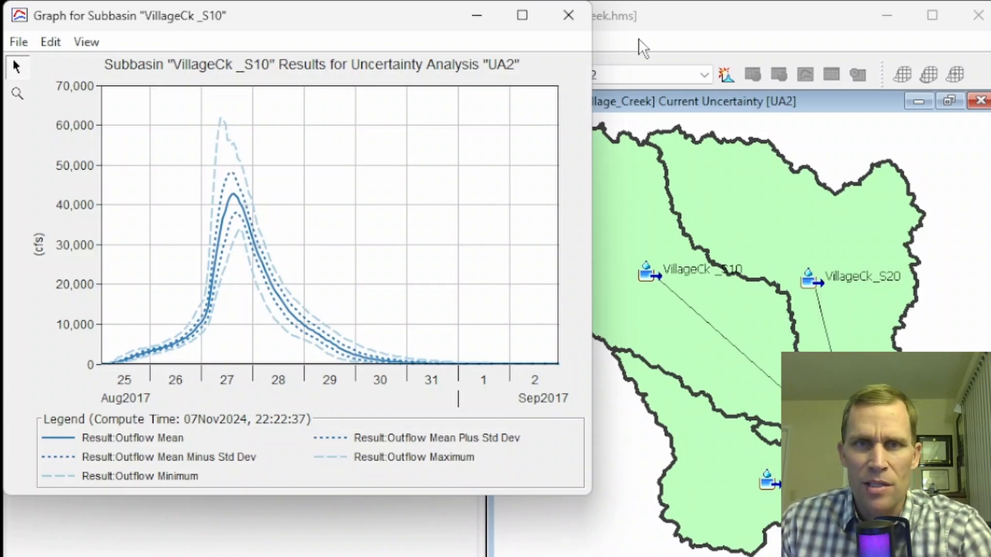
pyautogui.click(584, 29)
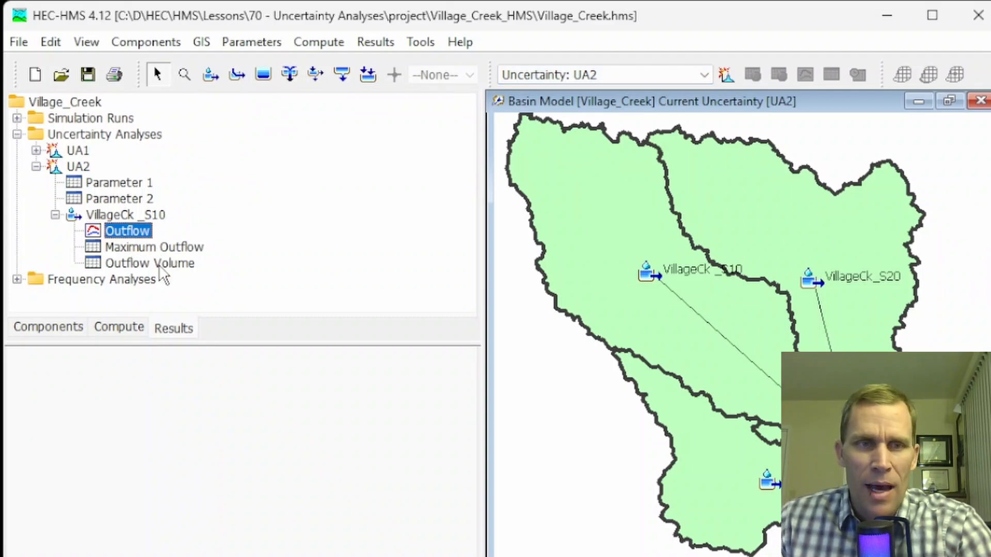
# Open the Maximum Outflow sampling results for VillageCk _S10 and review the sample numbers and their peak flow values
pyautogui.click(179, 249)
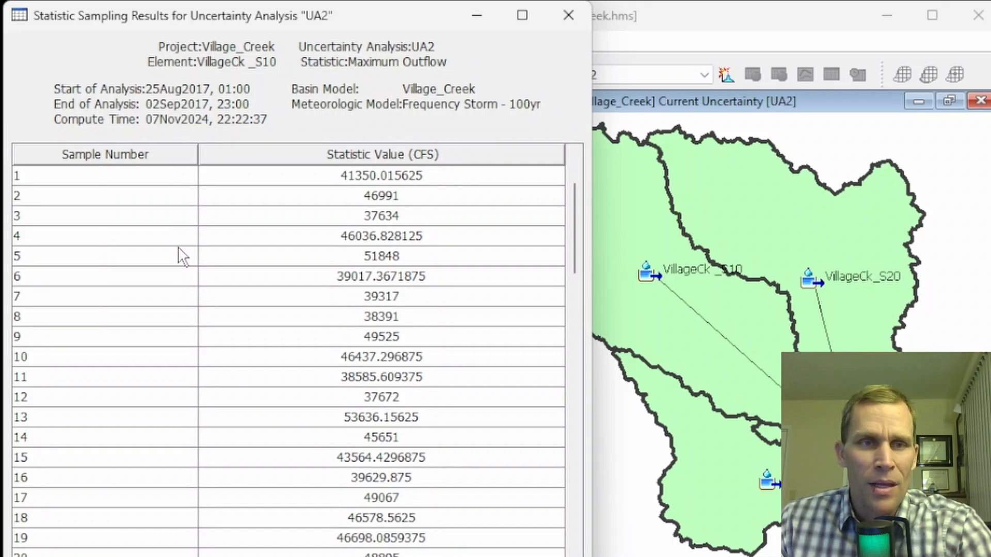
pyautogui.click(151, 187)
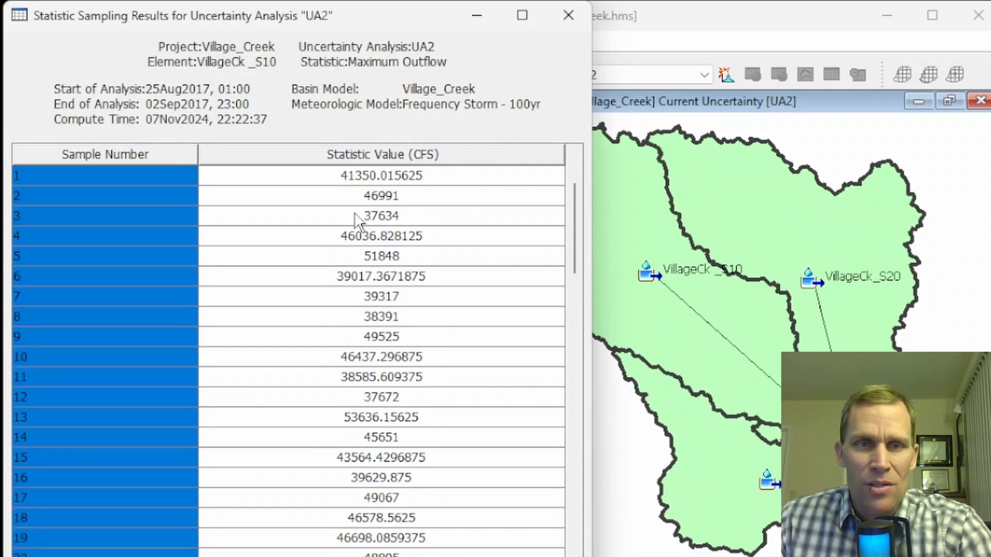
pyautogui.click(338, 177)
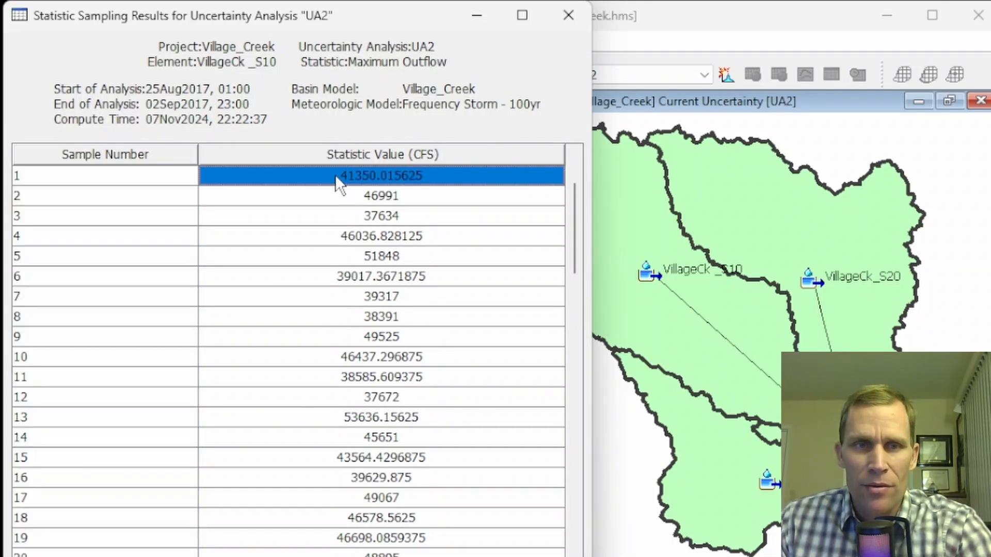
pyautogui.moveTo(337, 176); pyautogui.dragTo(337, 555)
pyautogui.click(336, 344)
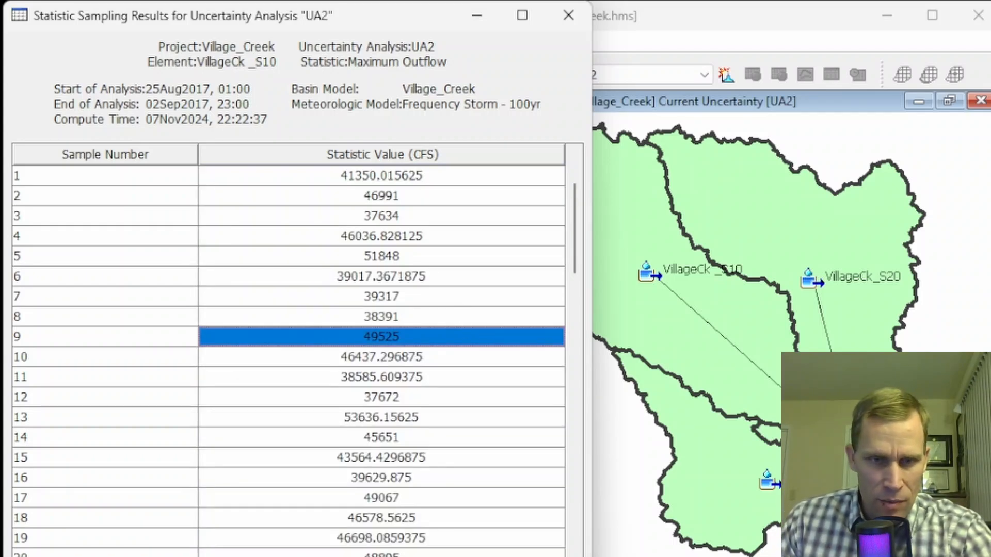
# Find sample 27 in the maximum outflow table, check its sample number and peak flow, and close the table
pyautogui.click(416, 556)
pyautogui.scroll(-8, 416, 520)
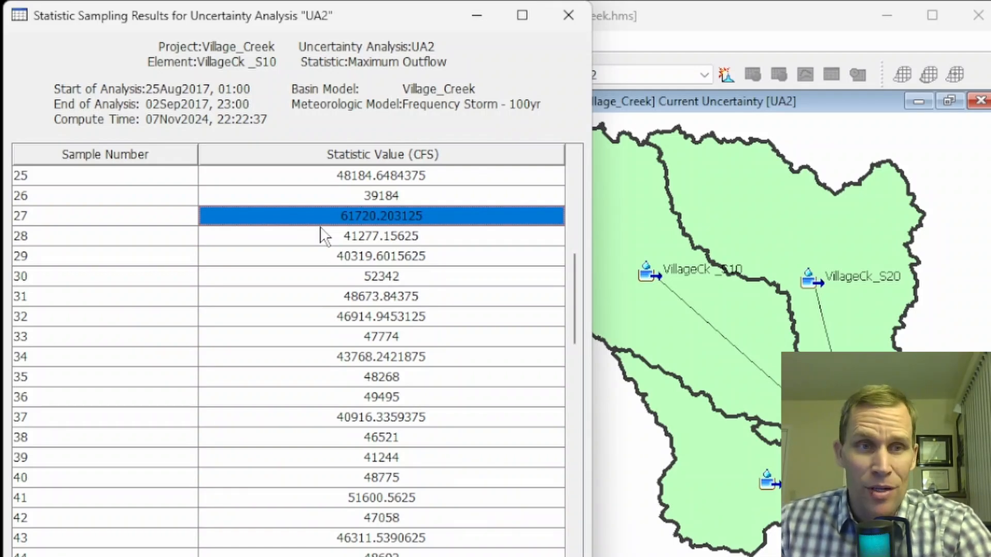
pyautogui.click(100, 216)
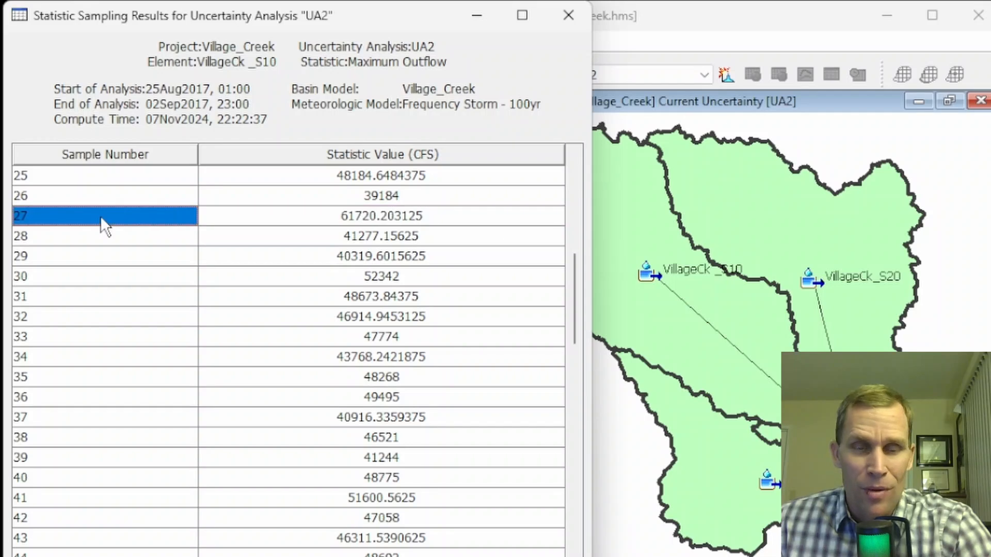
pyautogui.click(265, 214)
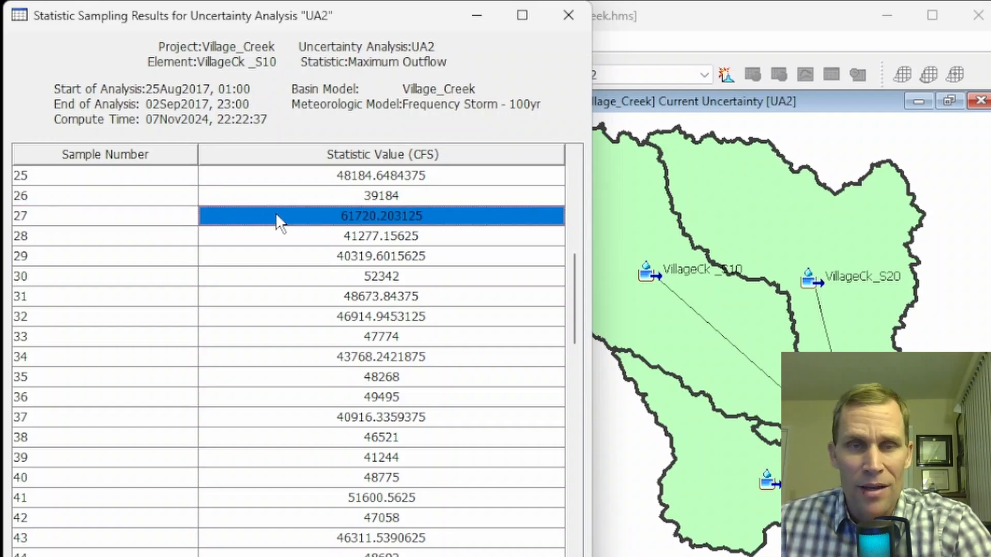
pyautogui.click(572, 19)
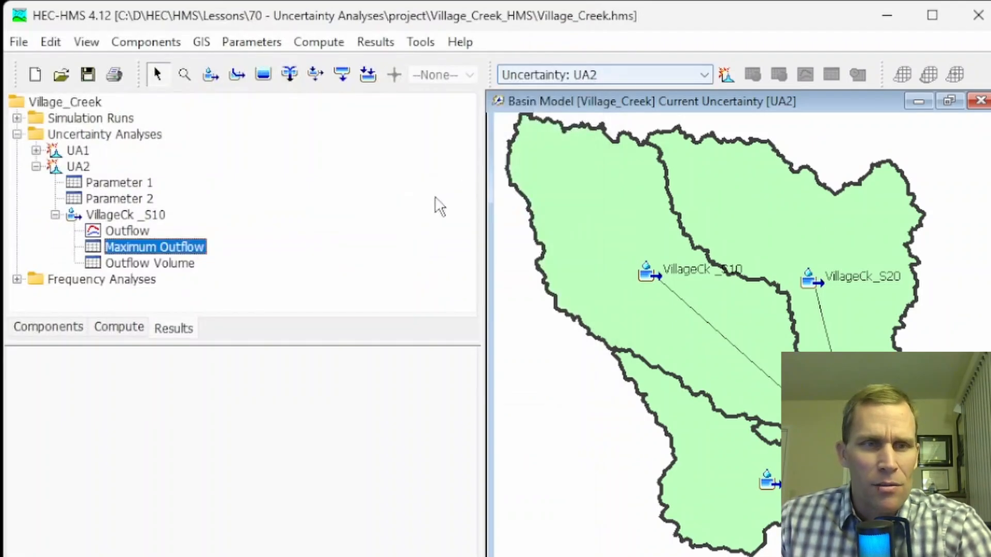
# Open the Parameter 1 sampling results of UA2, compare the storage coefficients of samples 27 and 30, and close the table
pyautogui.click(124, 179)
pyautogui.scroll(-6, 348, 354)
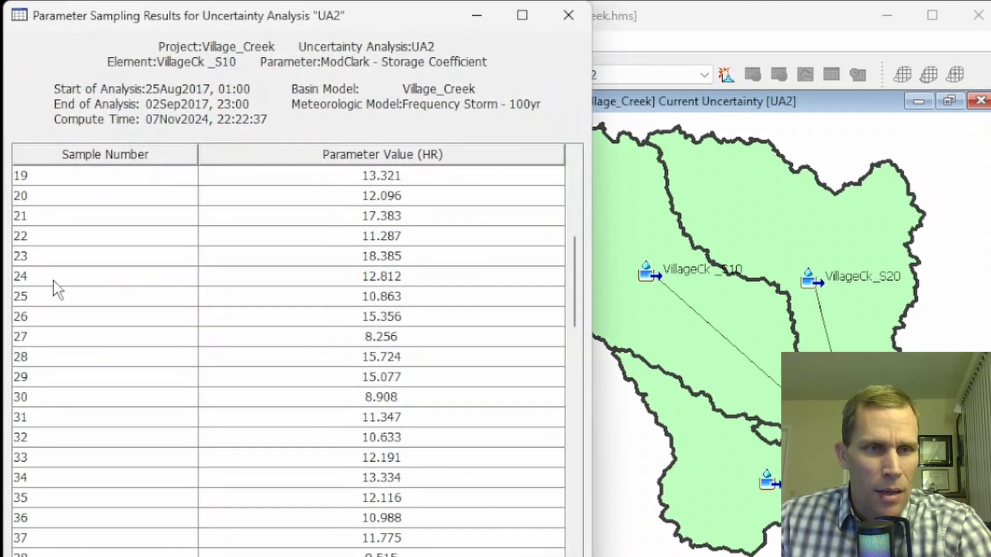
pyautogui.click(66, 337)
pyautogui.click(476, 336)
pyautogui.scroll(-1, 476, 333)
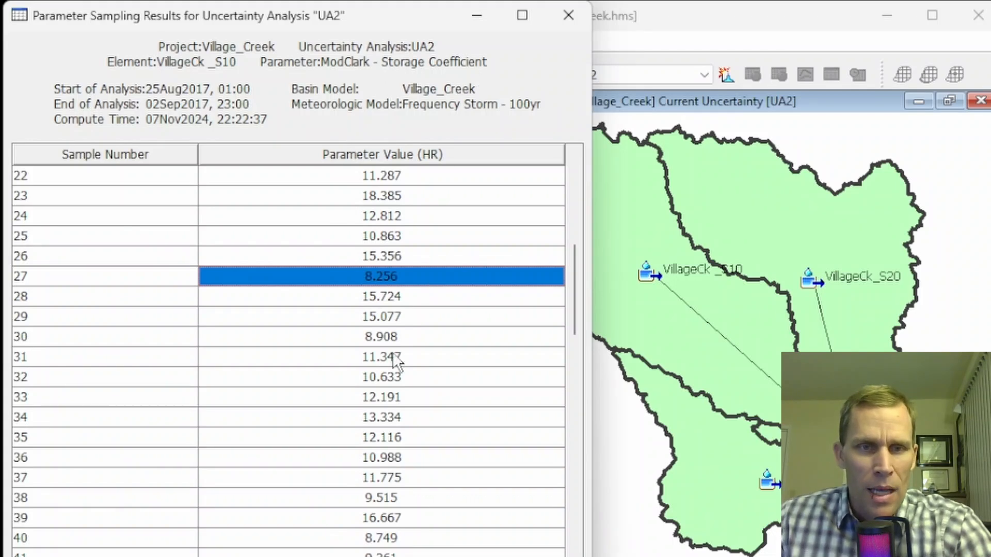
pyautogui.click(383, 339)
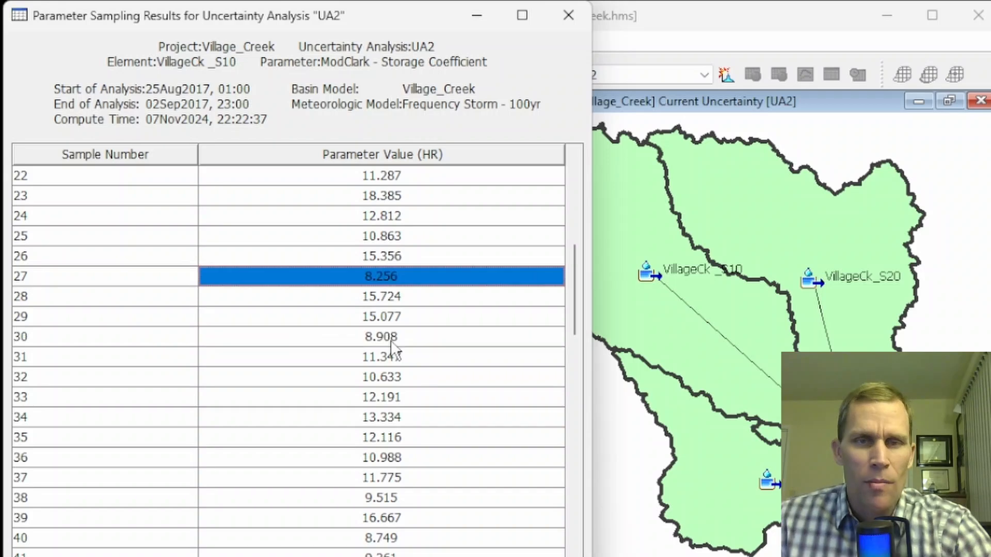
pyautogui.click(142, 279)
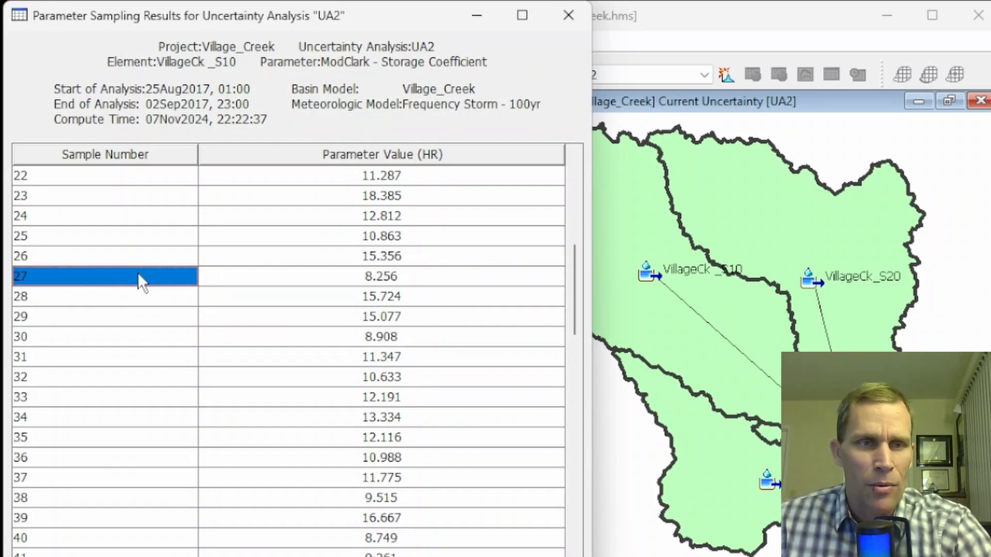
pyautogui.click(148, 340)
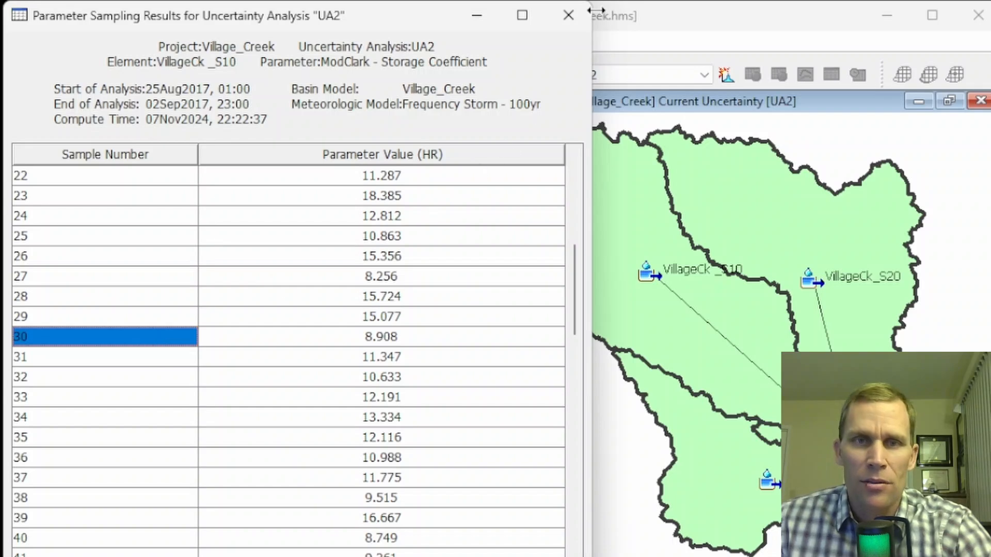
pyautogui.click(576, 20)
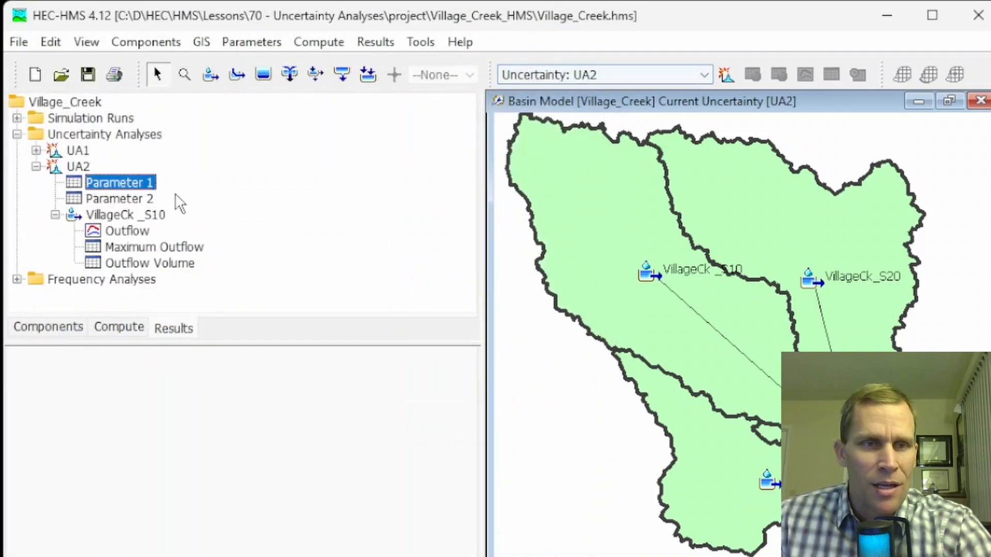
# Open the Parameter 2 sampling results of UA2, compare the times of concentration of samples 27 and 30, and close the table
pyautogui.doubleClick(130, 198)
pyautogui.scroll(-4, 308, 356)
pyautogui.scroll(-4, 308, 356)
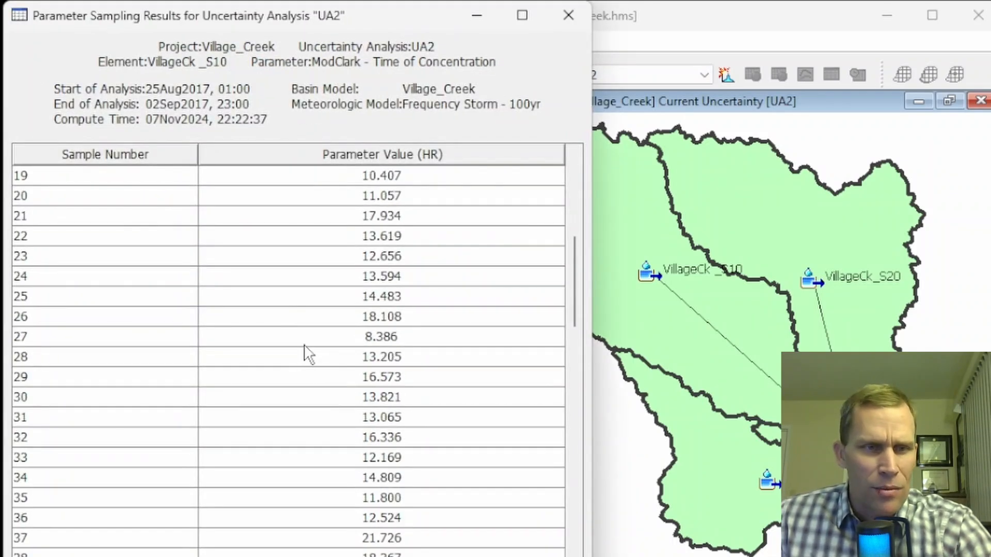
pyautogui.click(312, 216)
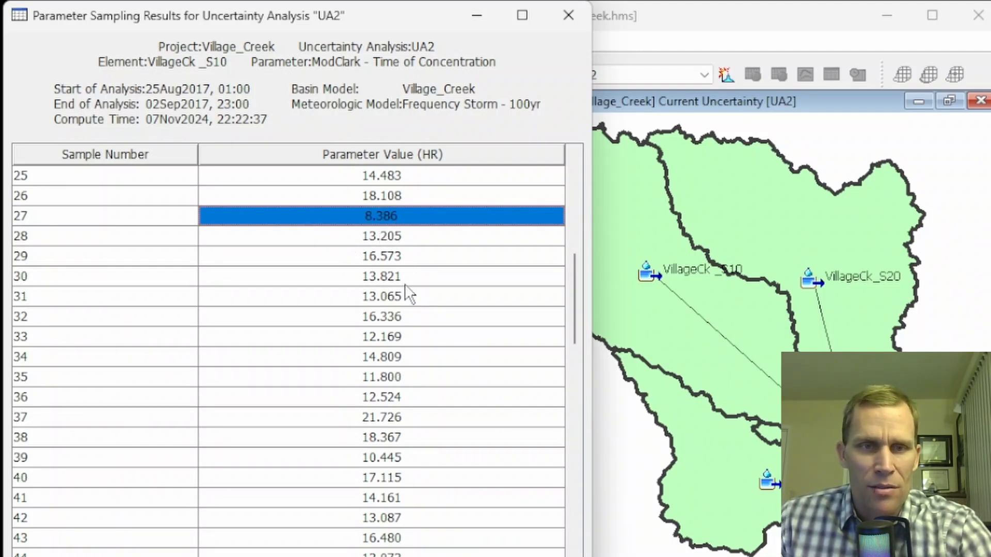
pyautogui.click(176, 275)
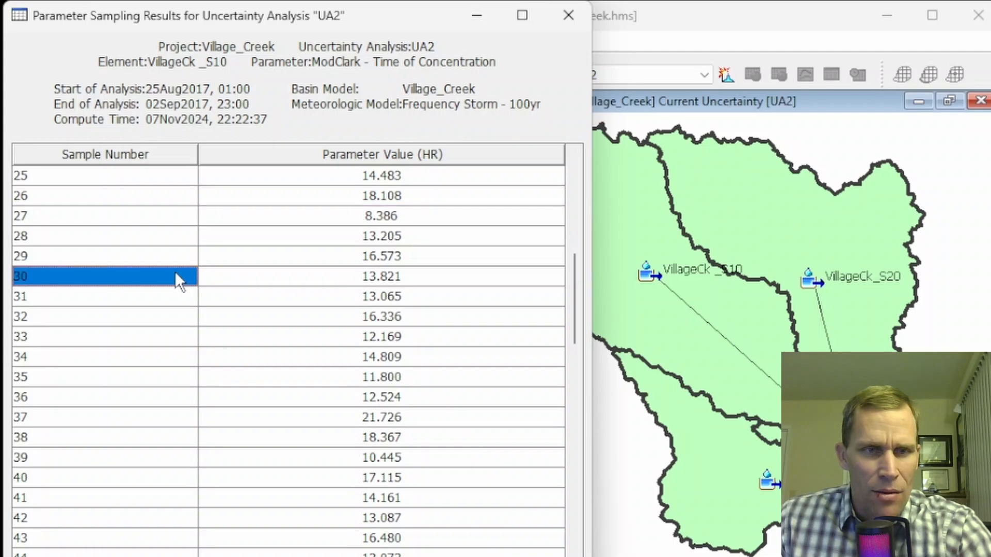
pyautogui.click(344, 282)
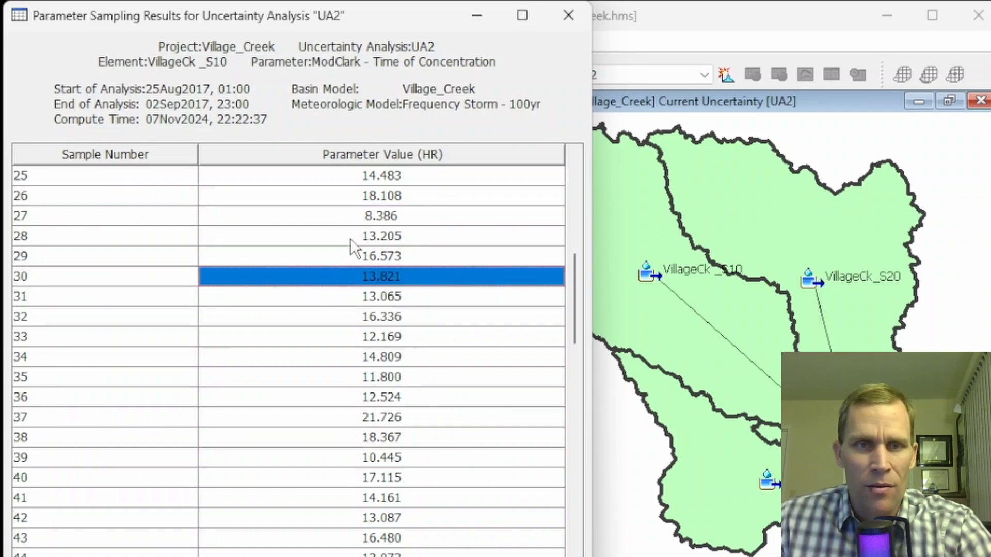
pyautogui.click(348, 216)
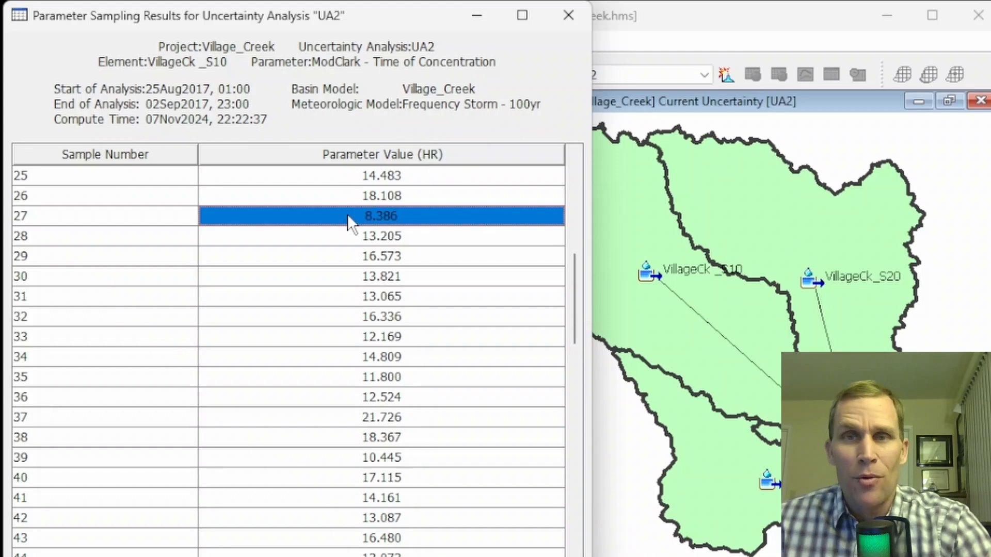
pyautogui.click(109, 214)
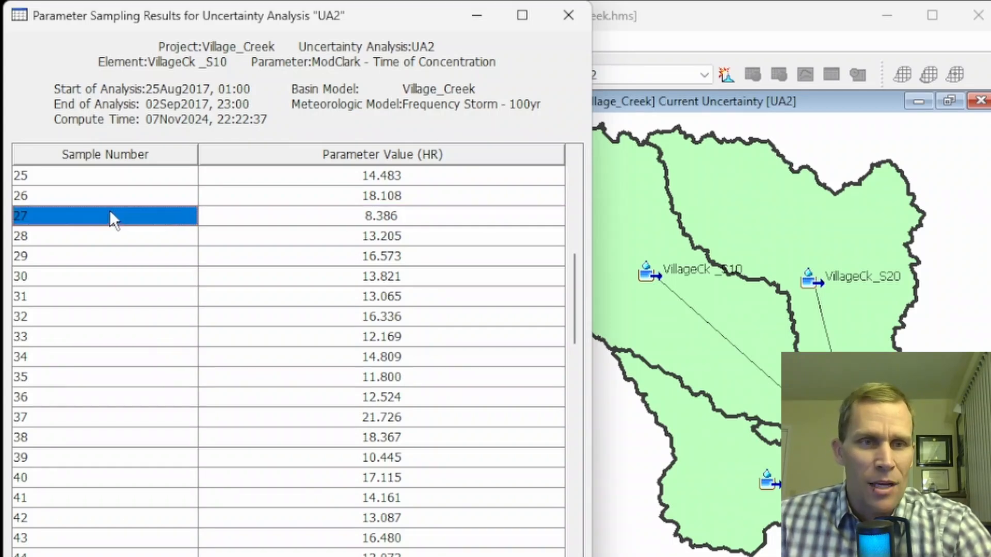
pyautogui.click(572, 14)
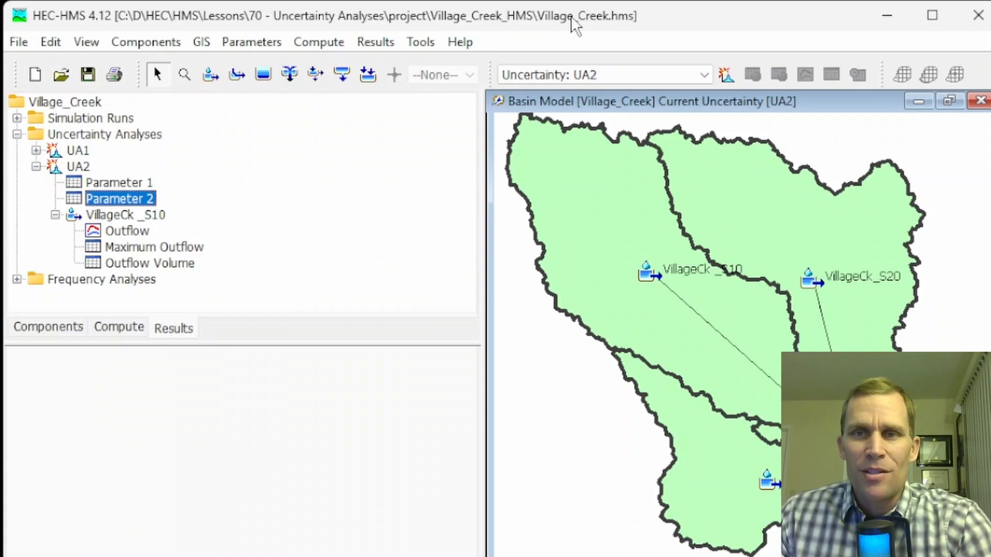